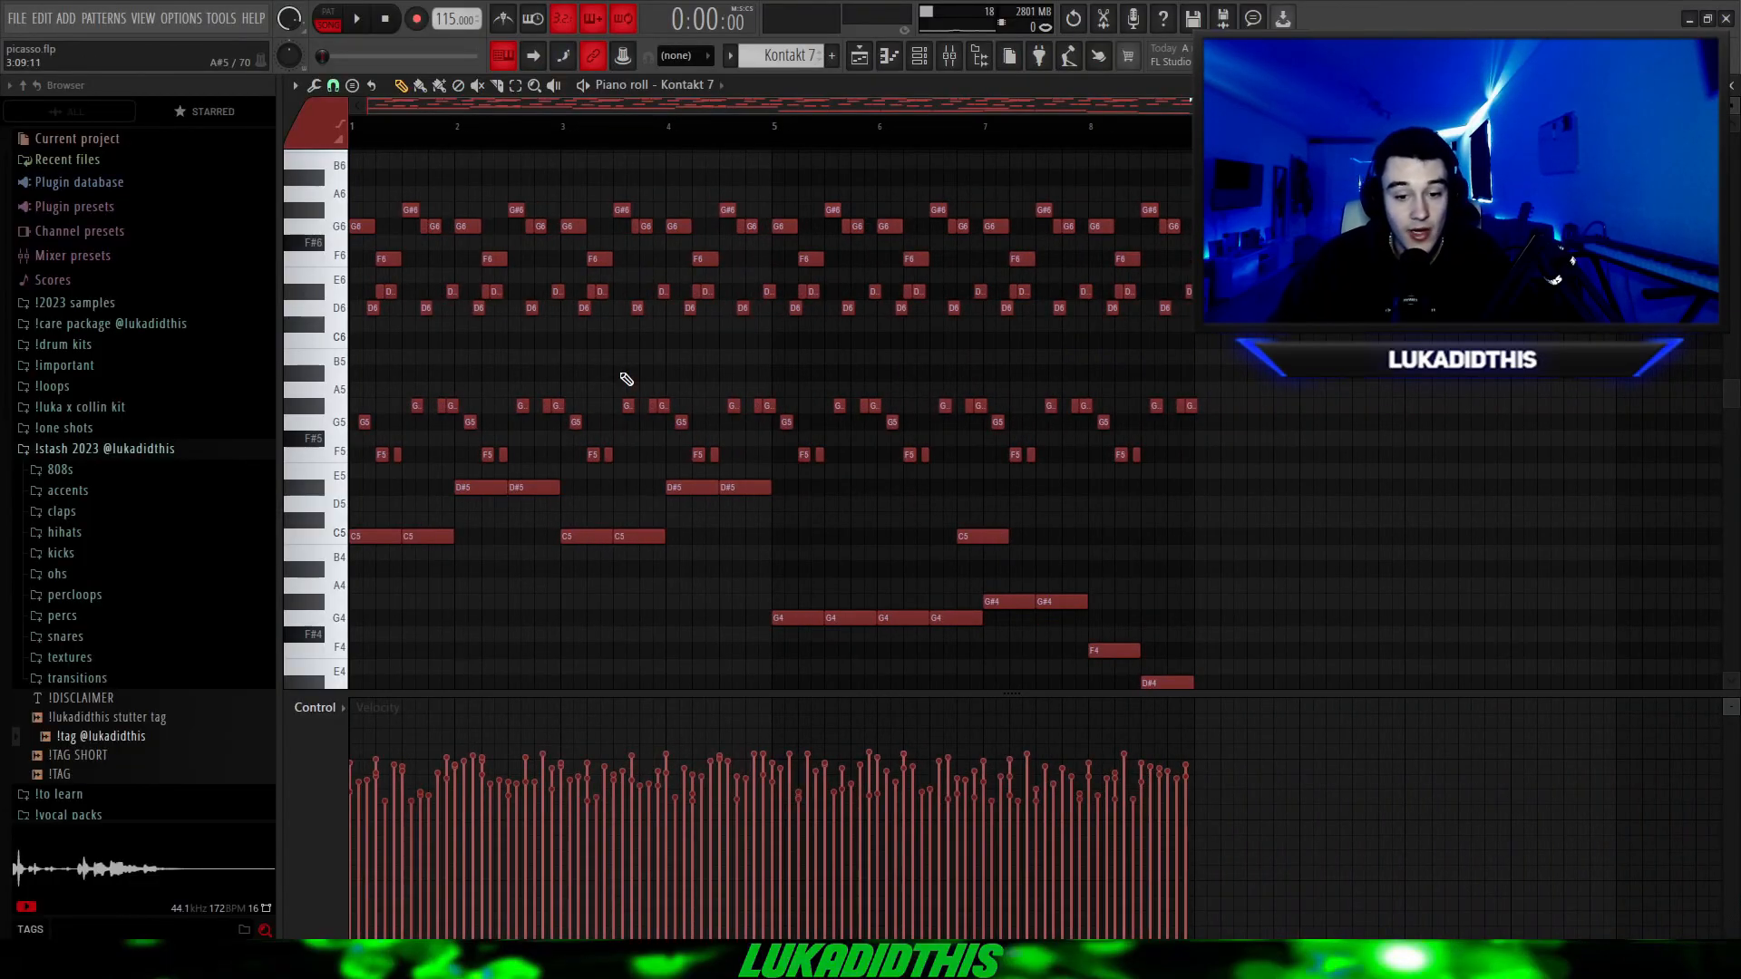
Review the Kontakt 7 melody in the piano roll, selecting the notes from F5 upward and deselecting them again.
scroll(626, 379, down, 3)
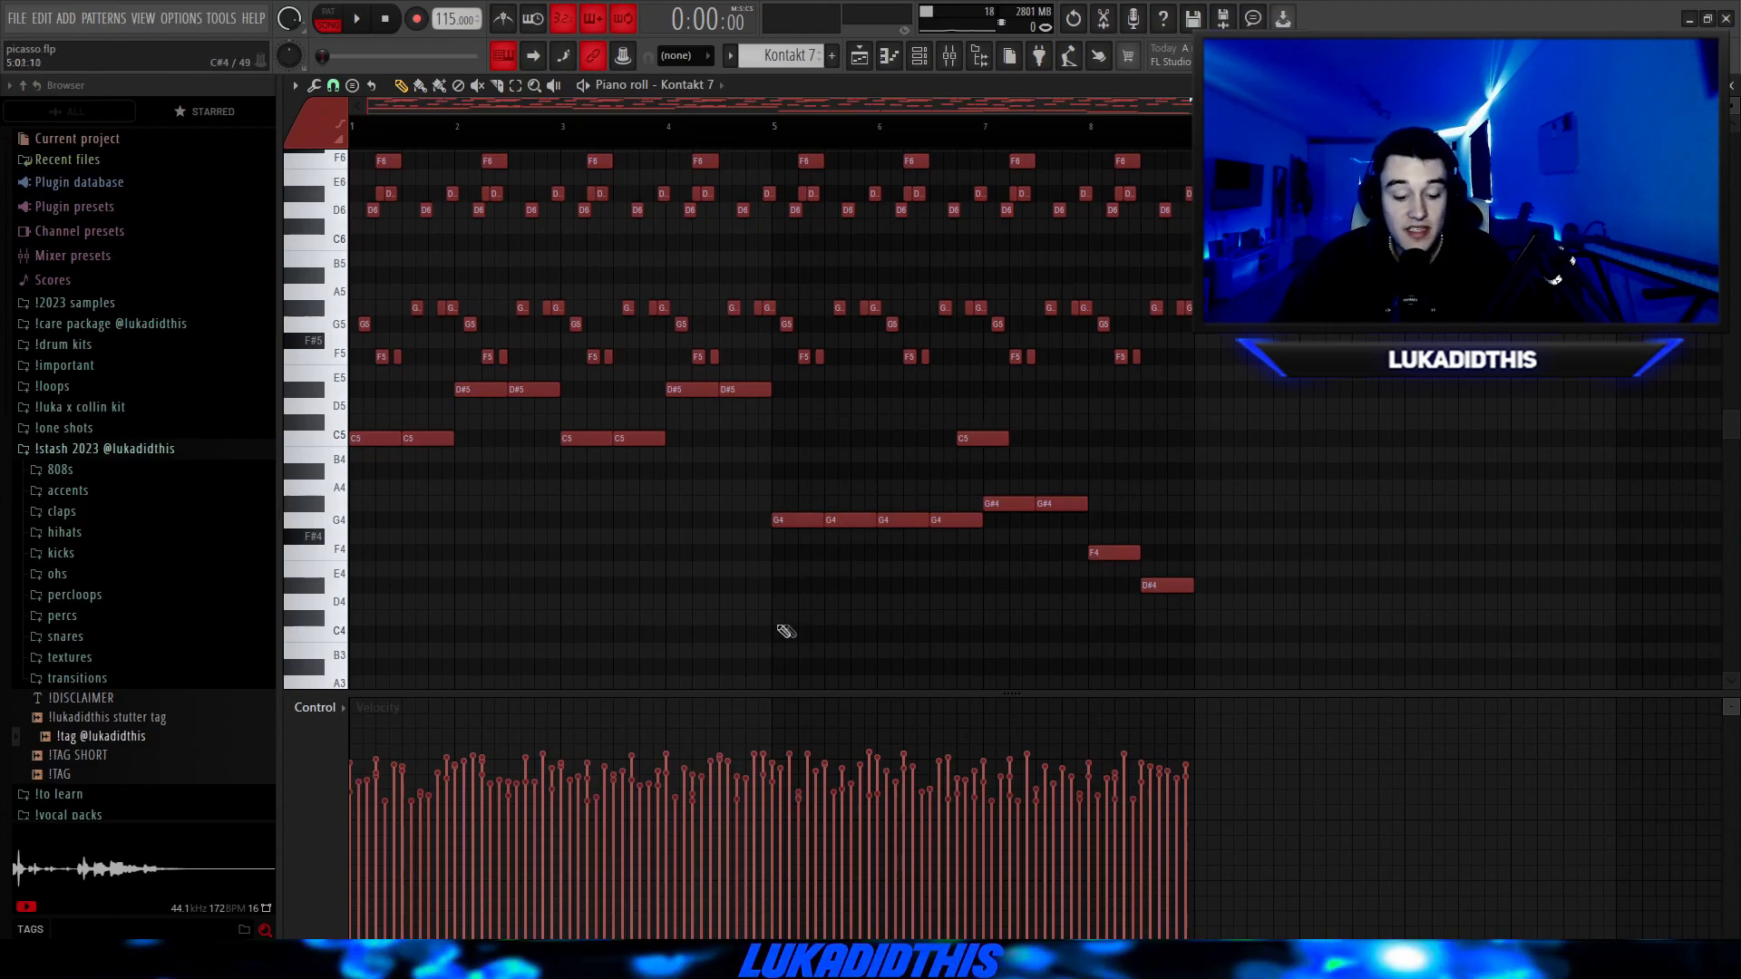
key(alt+r)
click(986, 286)
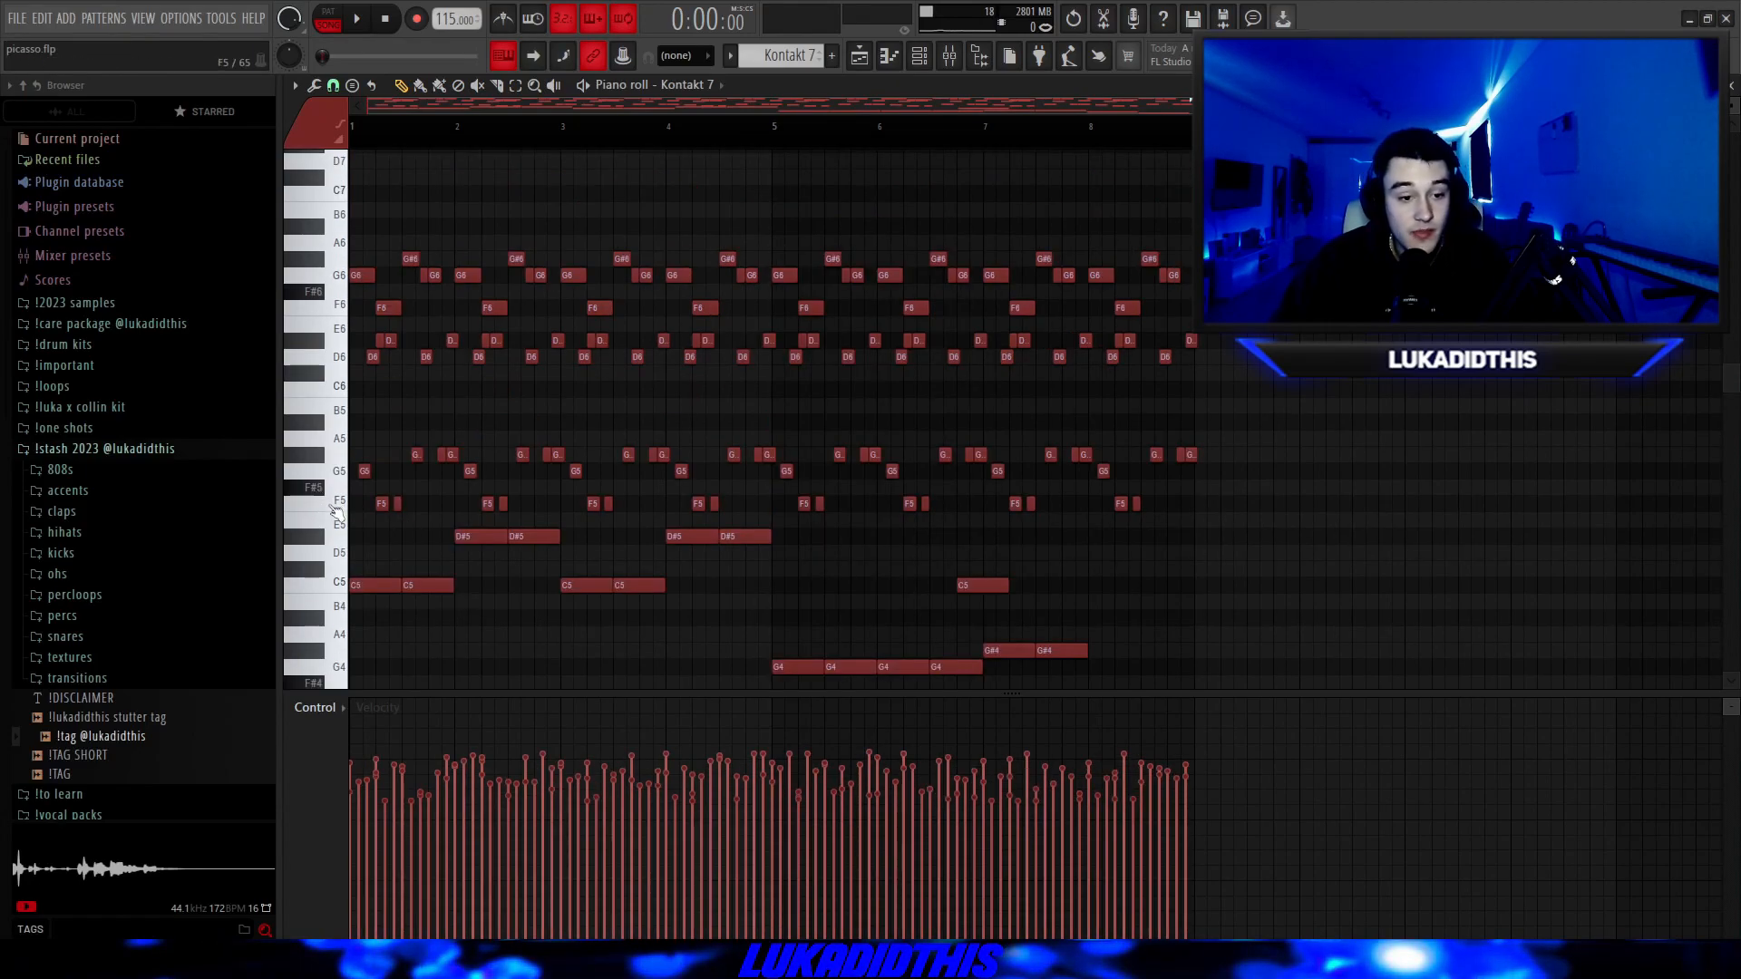
drag(332, 508, 350, 199)
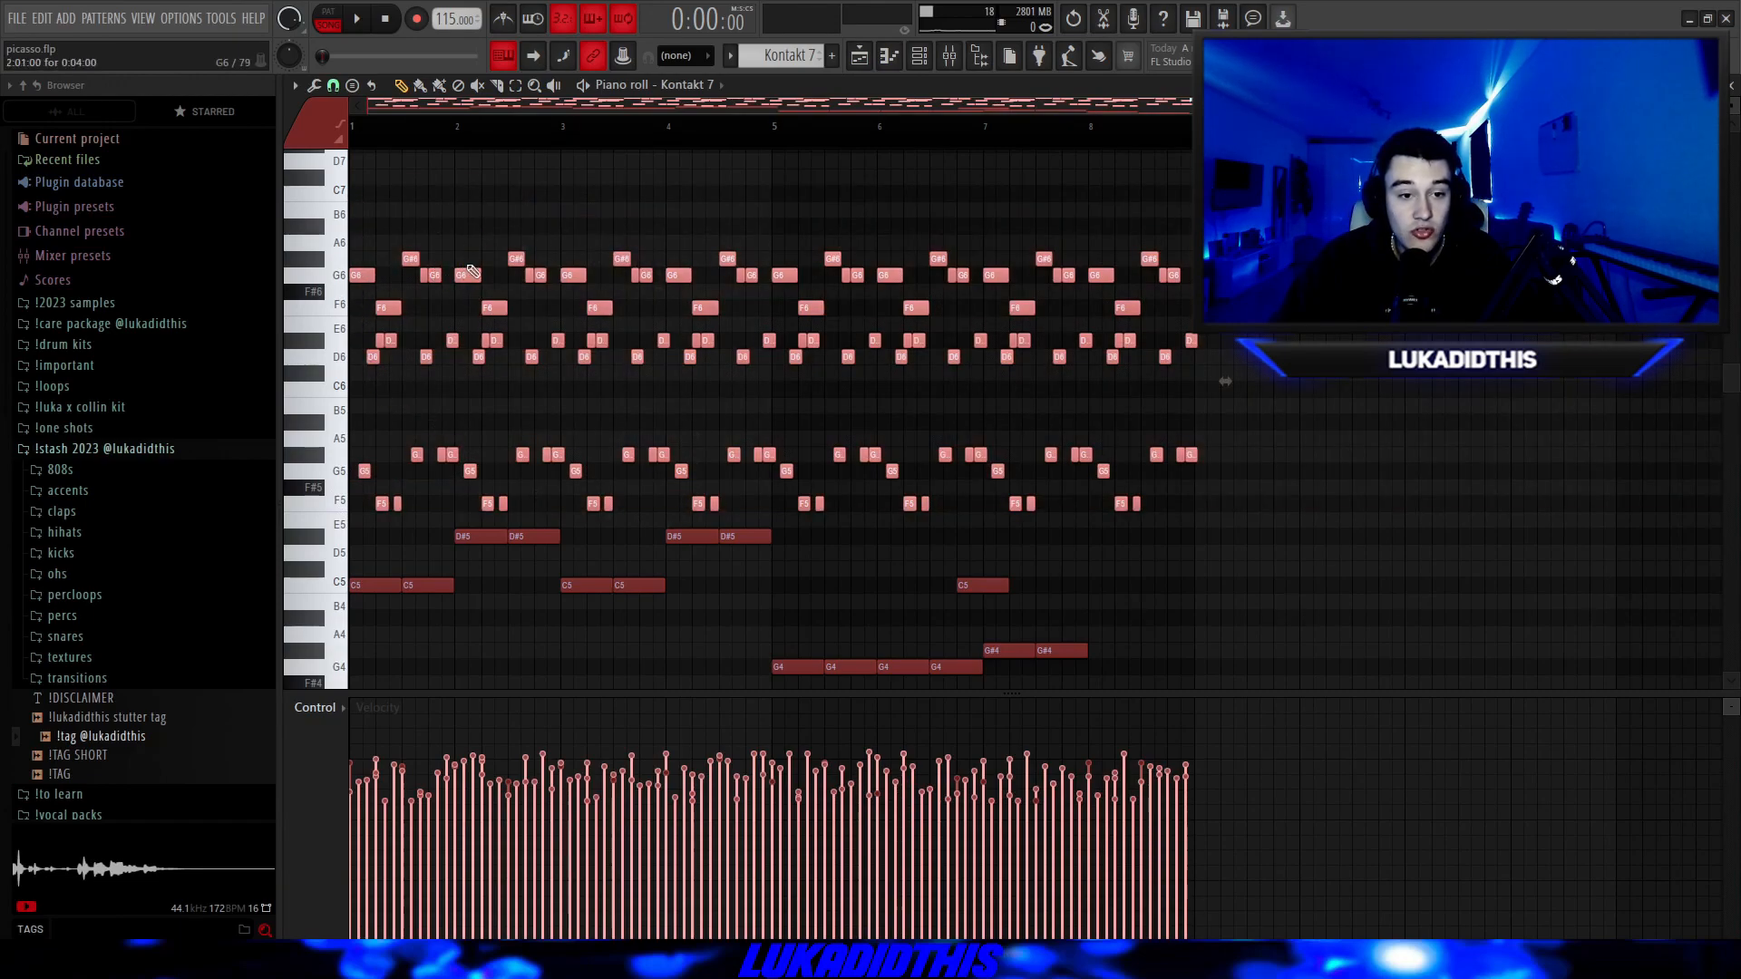
click(958, 558)
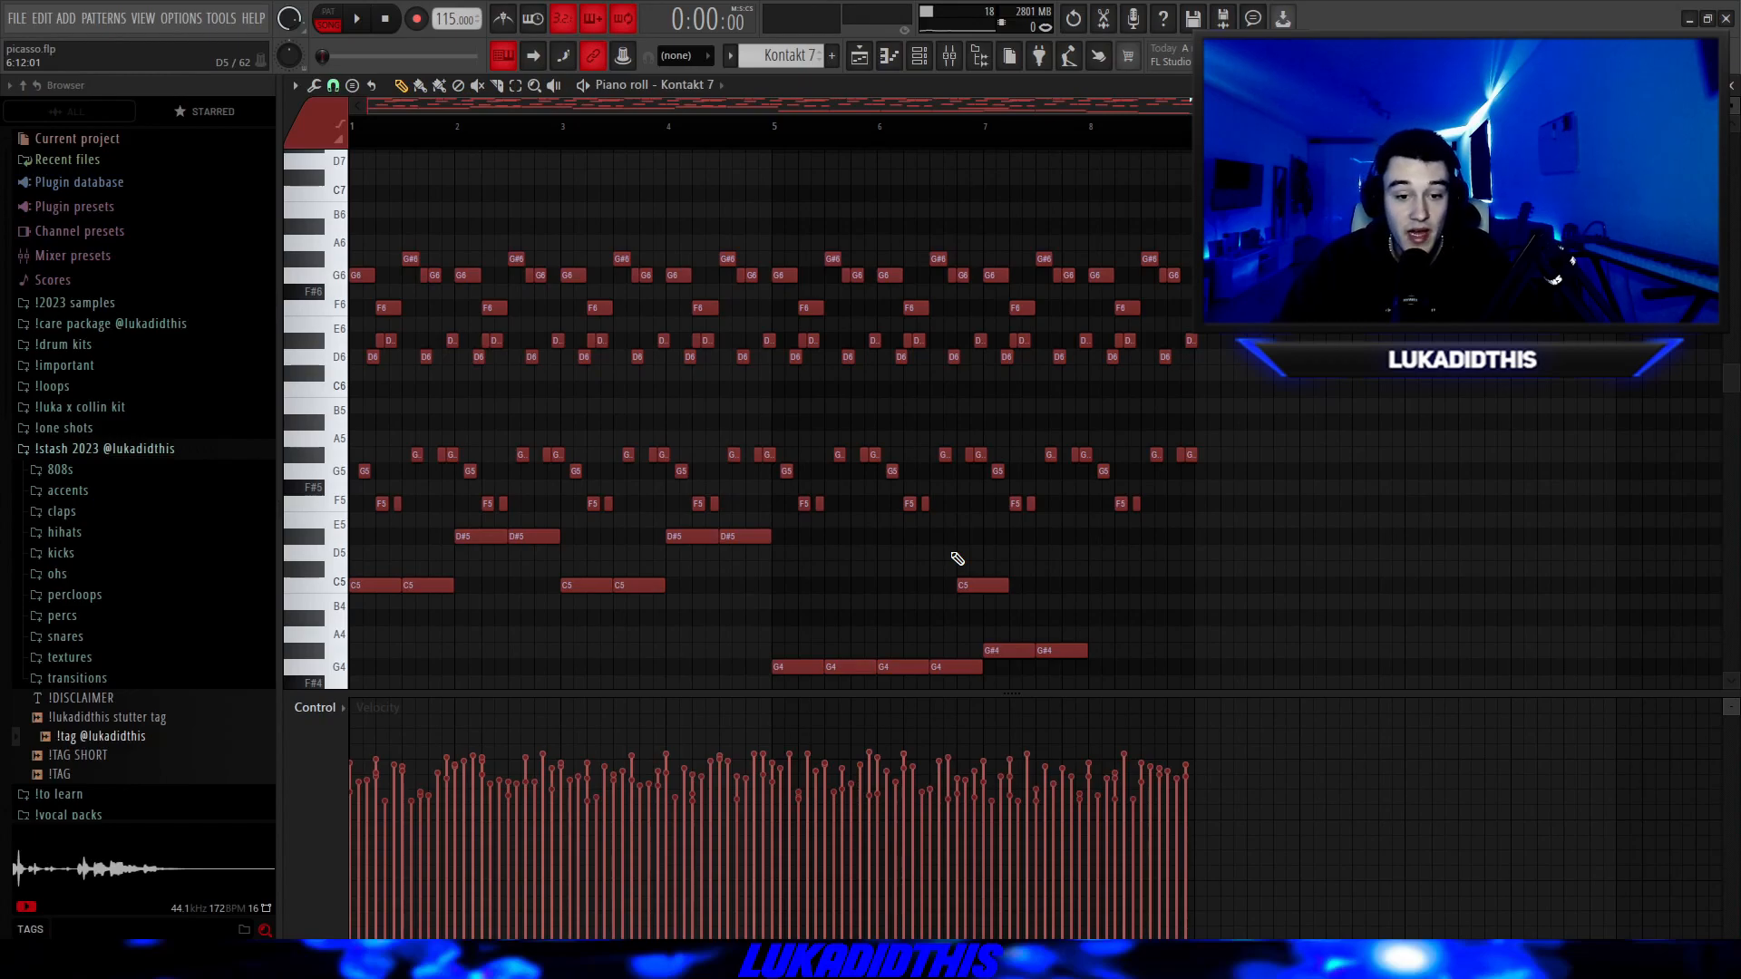
scroll(958, 559, down, 2)
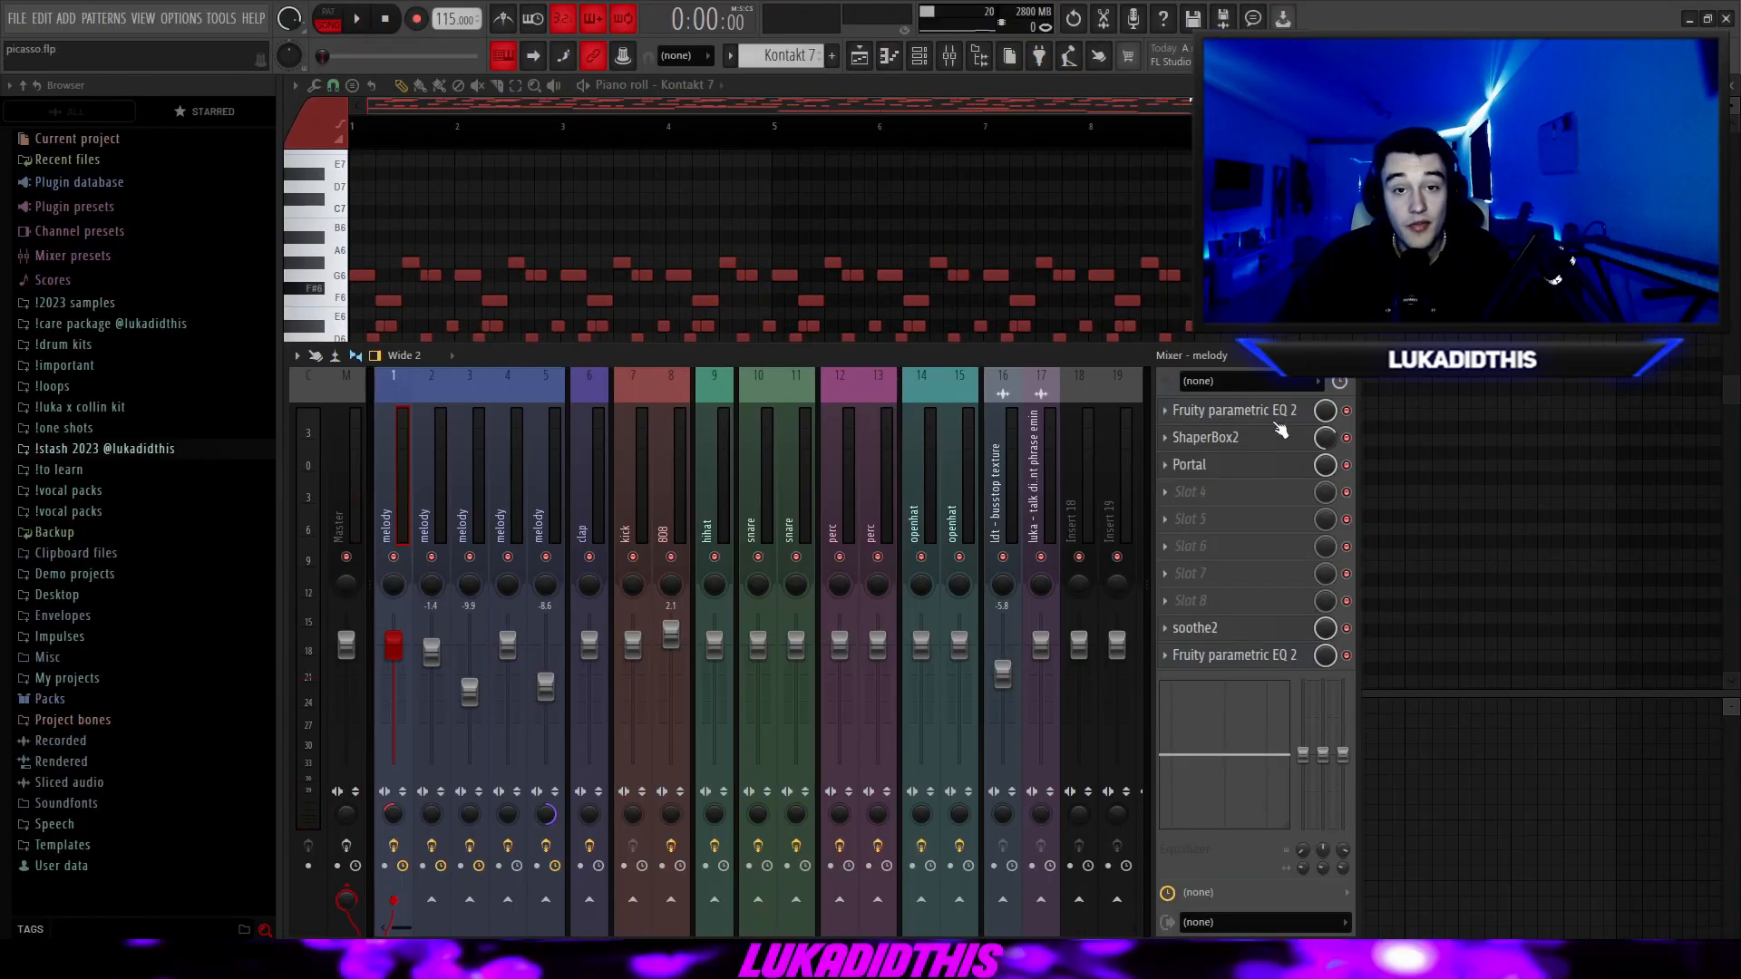
Inspect melody track 1's Fruity parametric EQ 2, ShaperBox2 with its Slow & Fast preset pack, and the final EQ.
click(1279, 415)
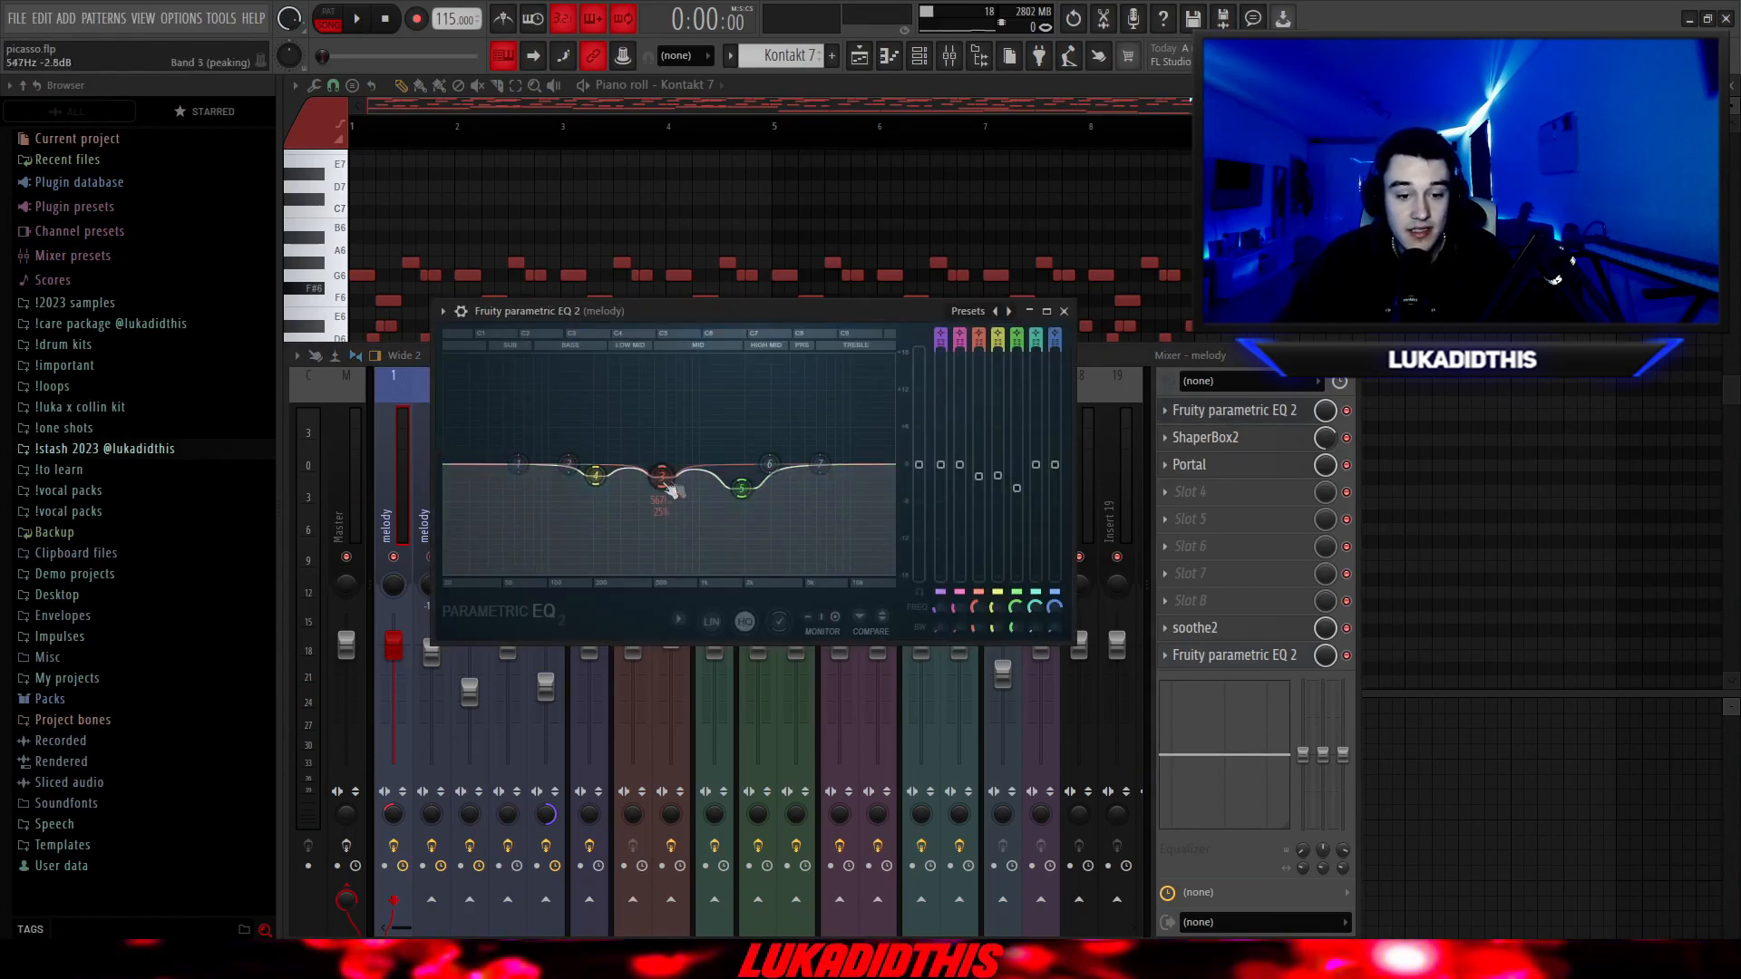
click(1201, 437)
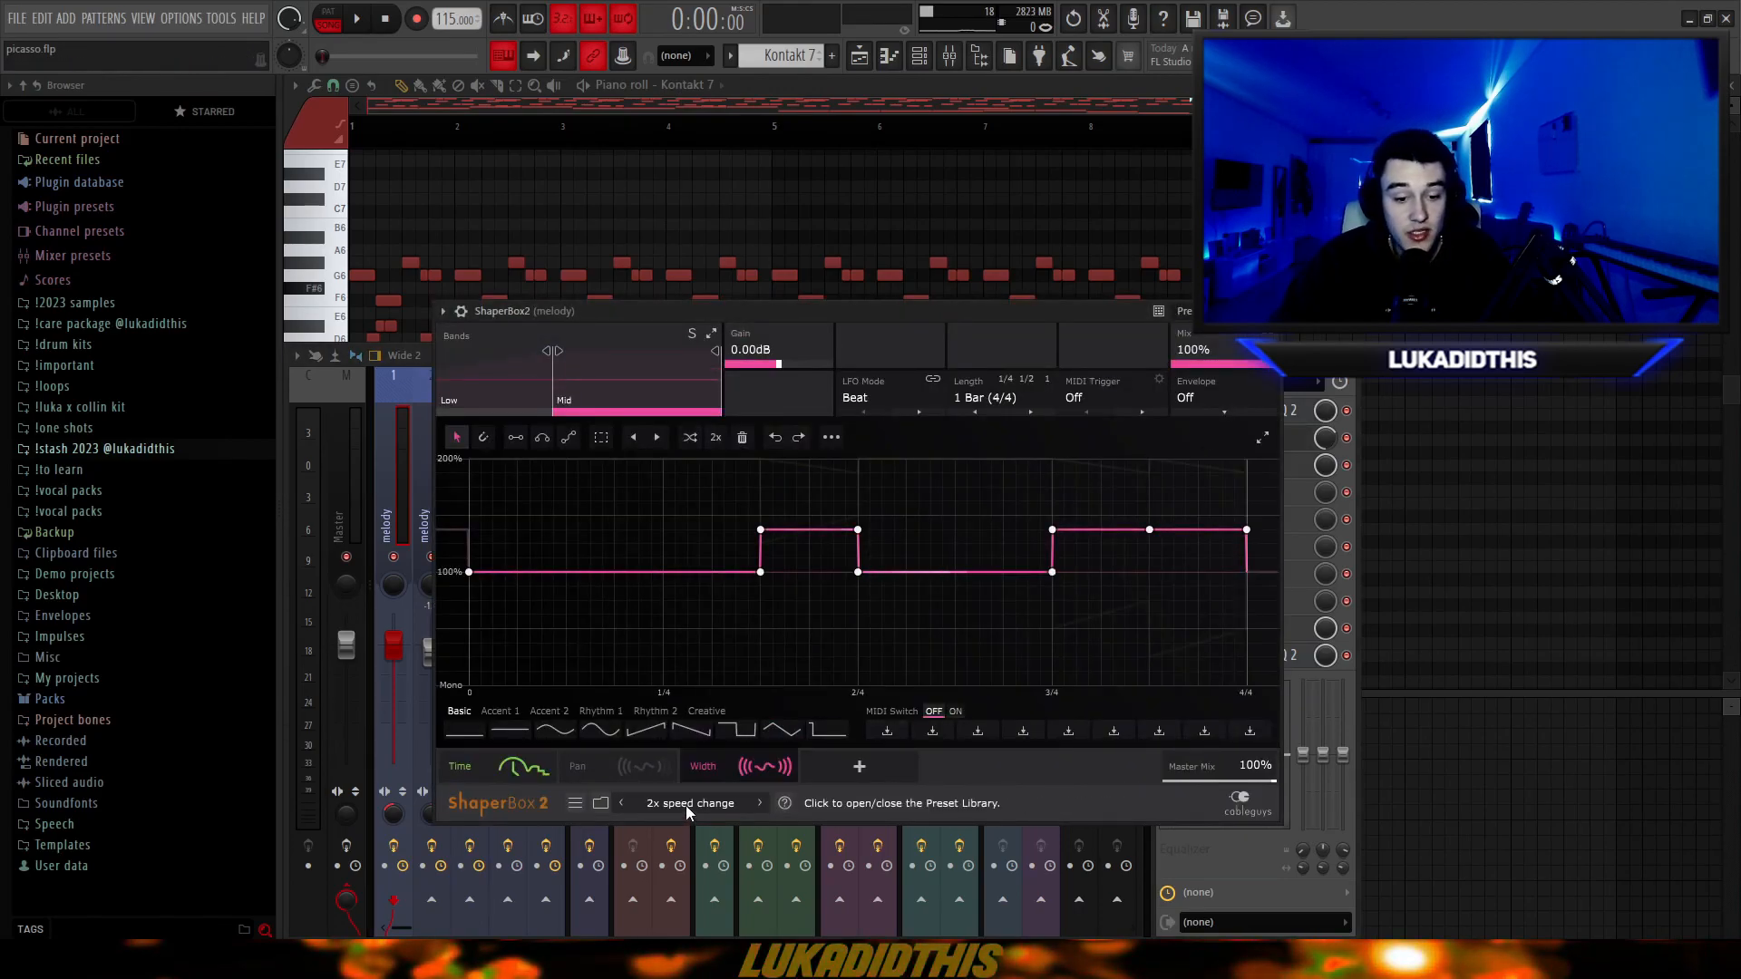
click(600, 803)
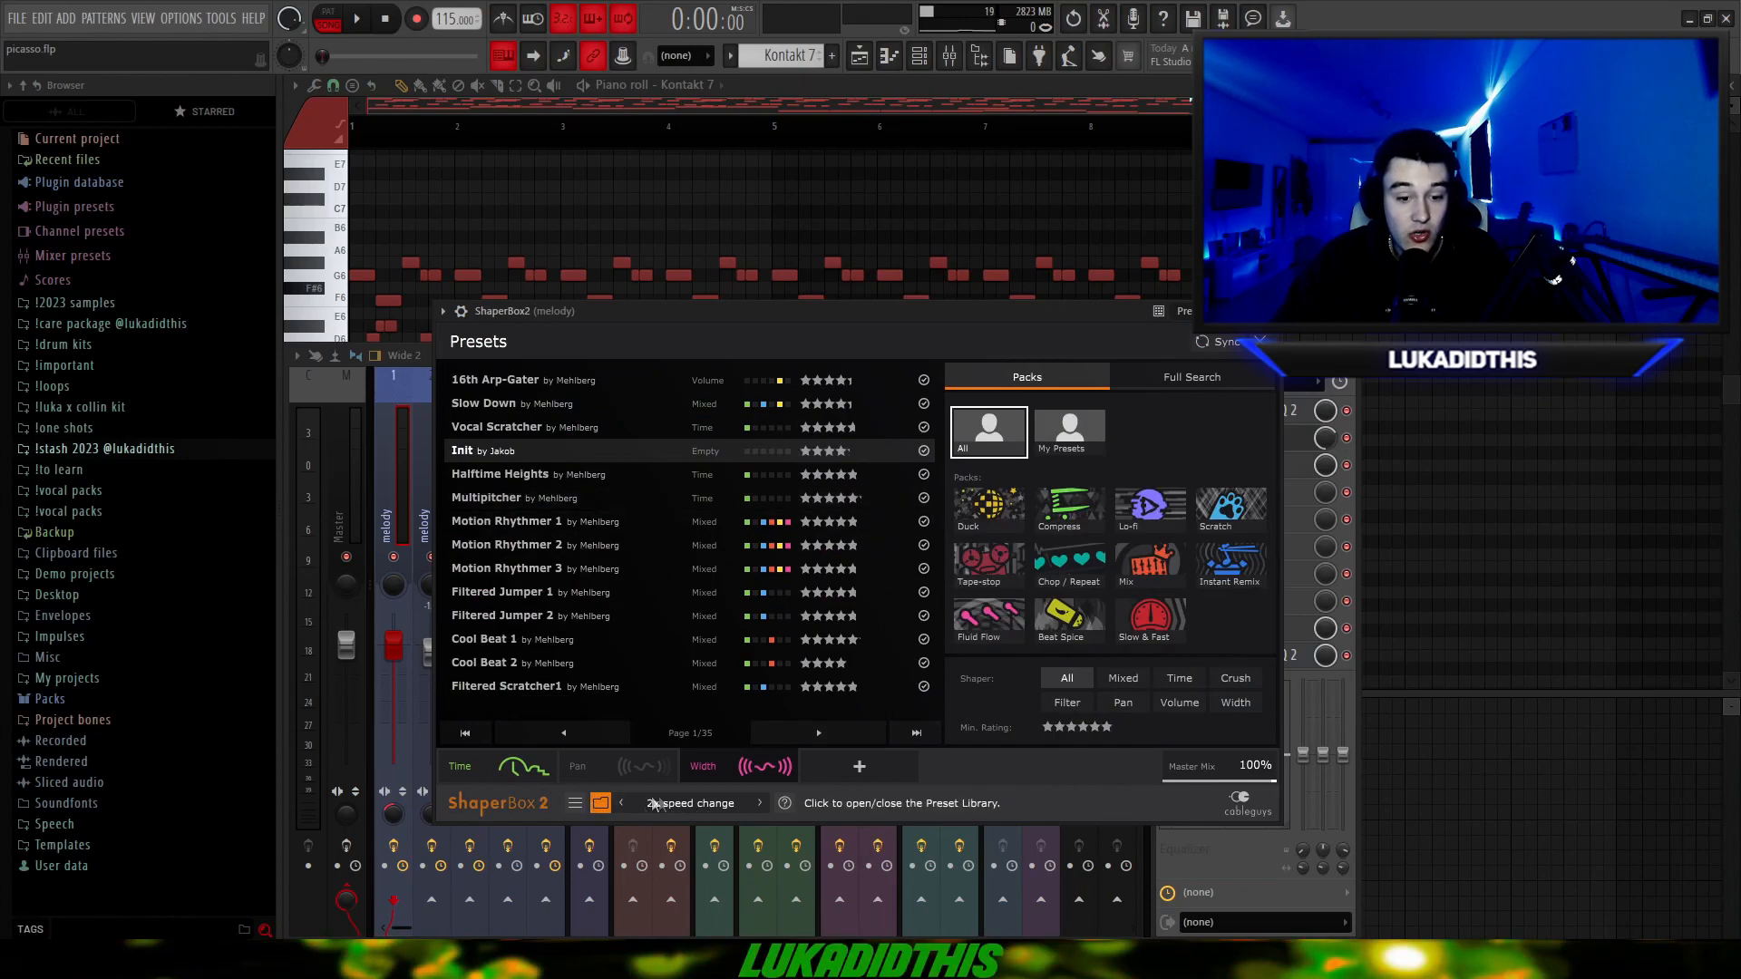
click(1150, 626)
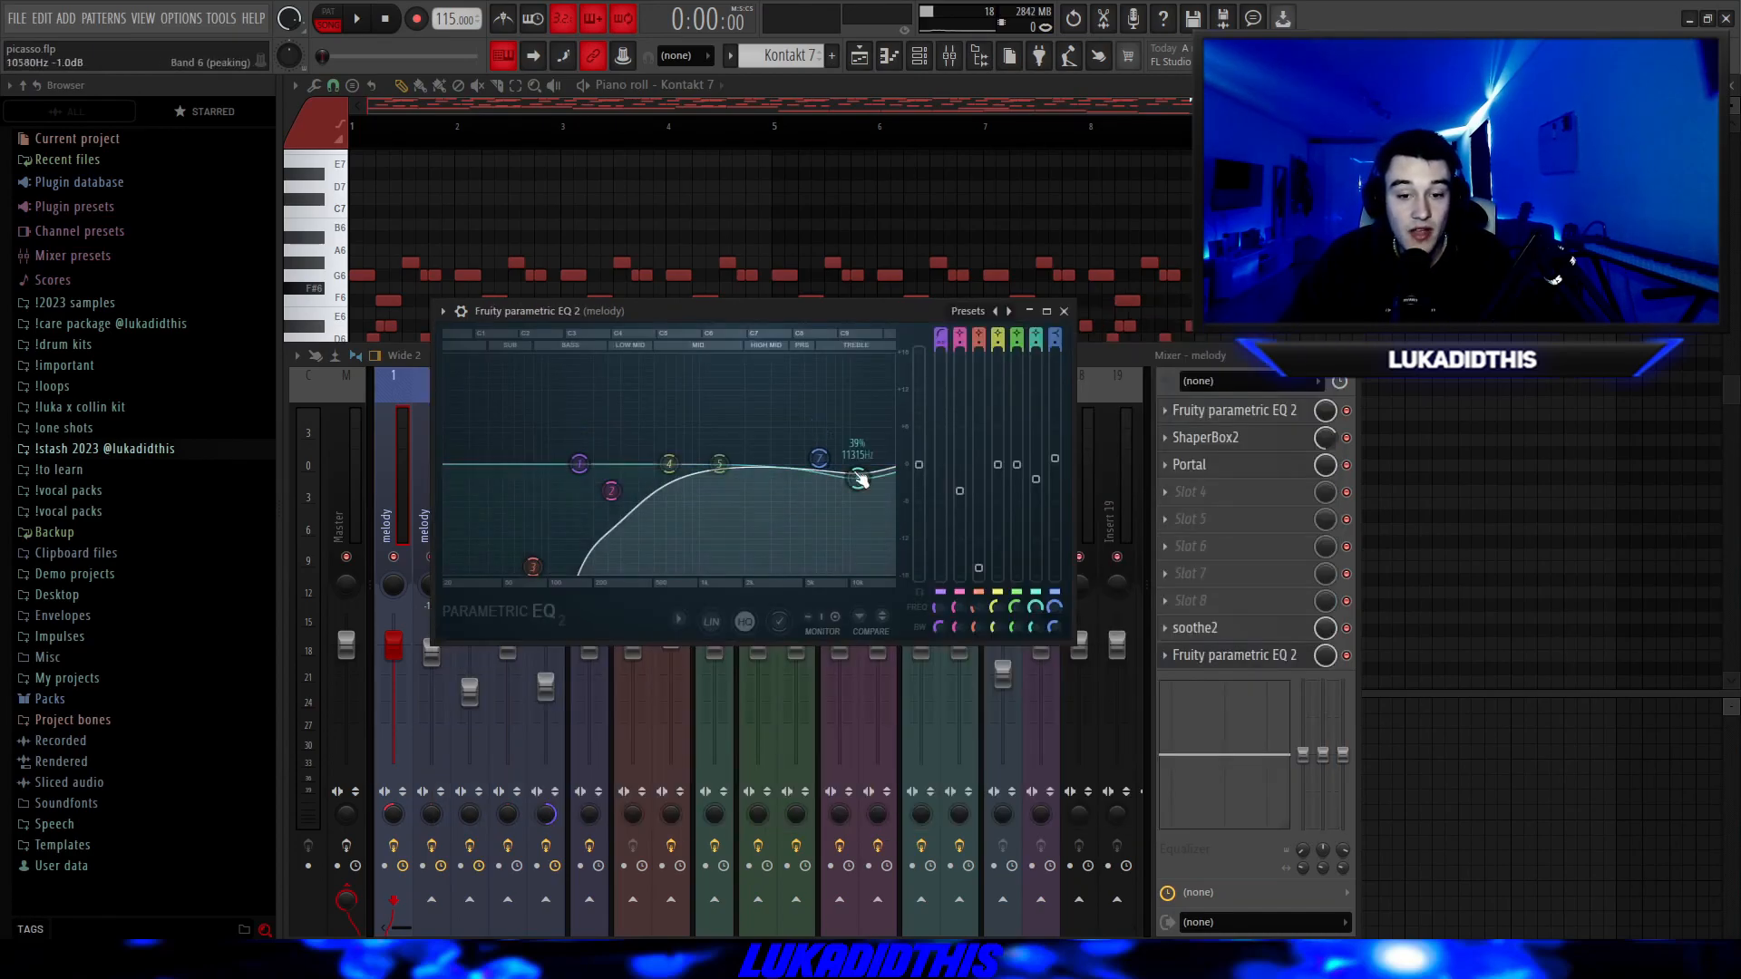
key(Escape)
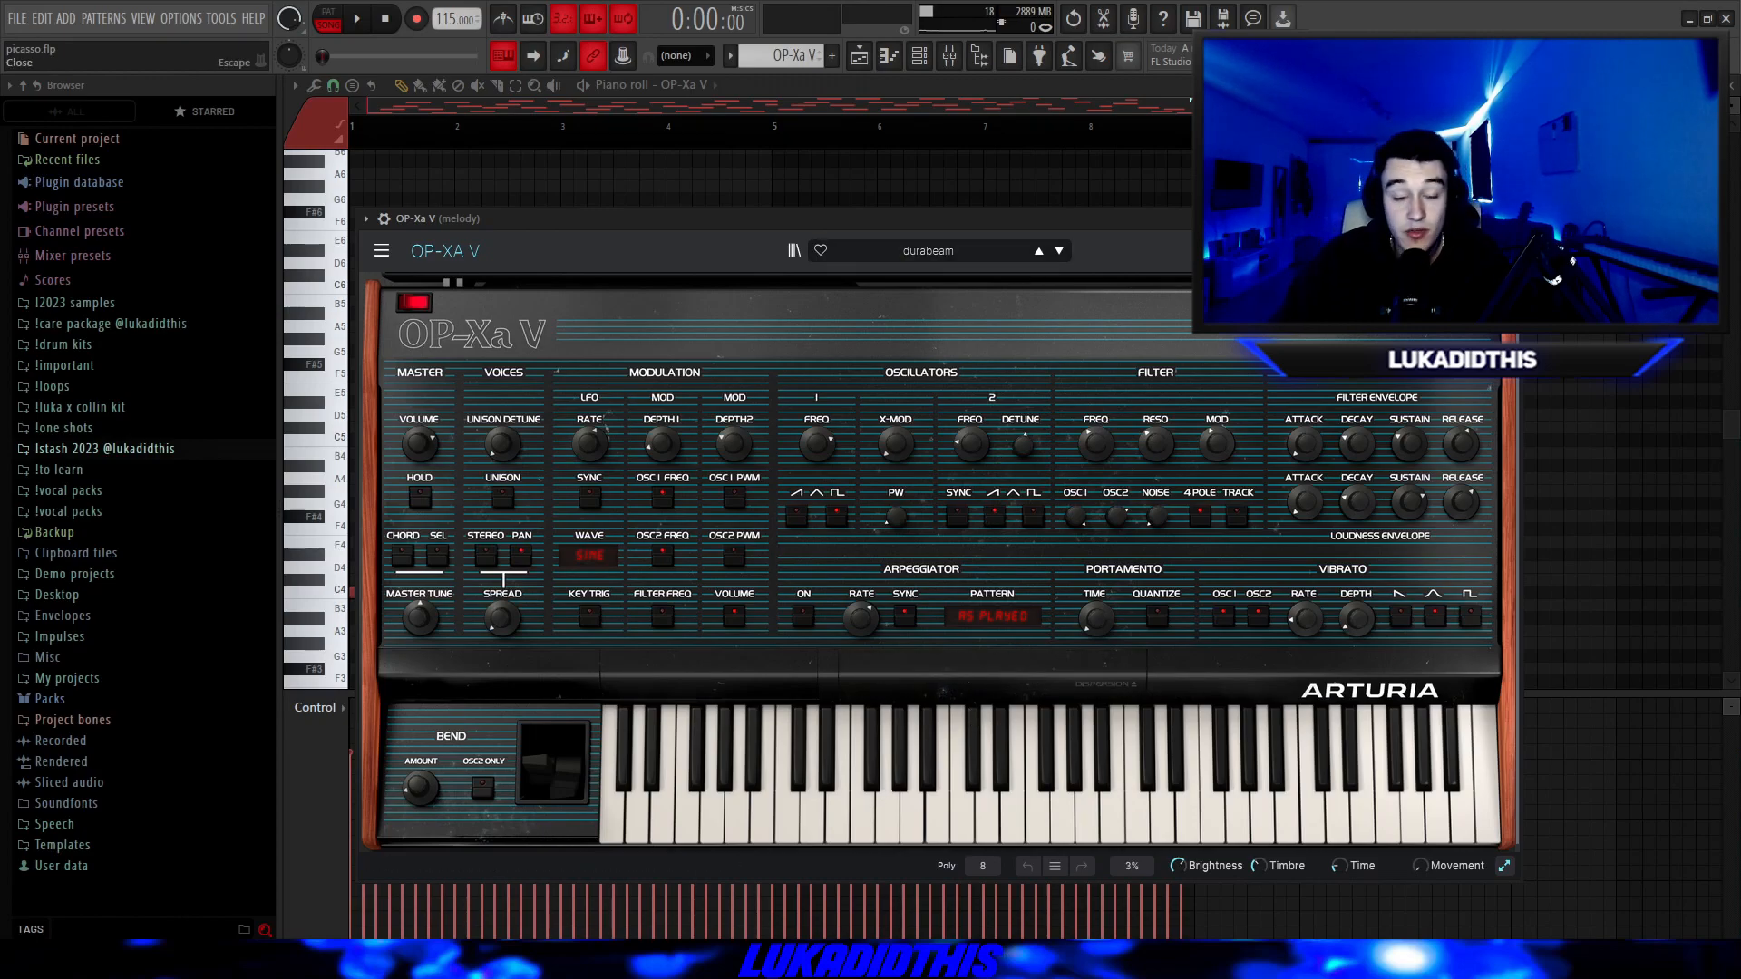
Close the OP-Xa V synth, review and play its piano roll notes, and open Portal on mixer track 3.
click(1506, 218)
scroll(612, 357, up, 3)
scroll(522, 351, down, 3)
scroll(526, 353, up, 1)
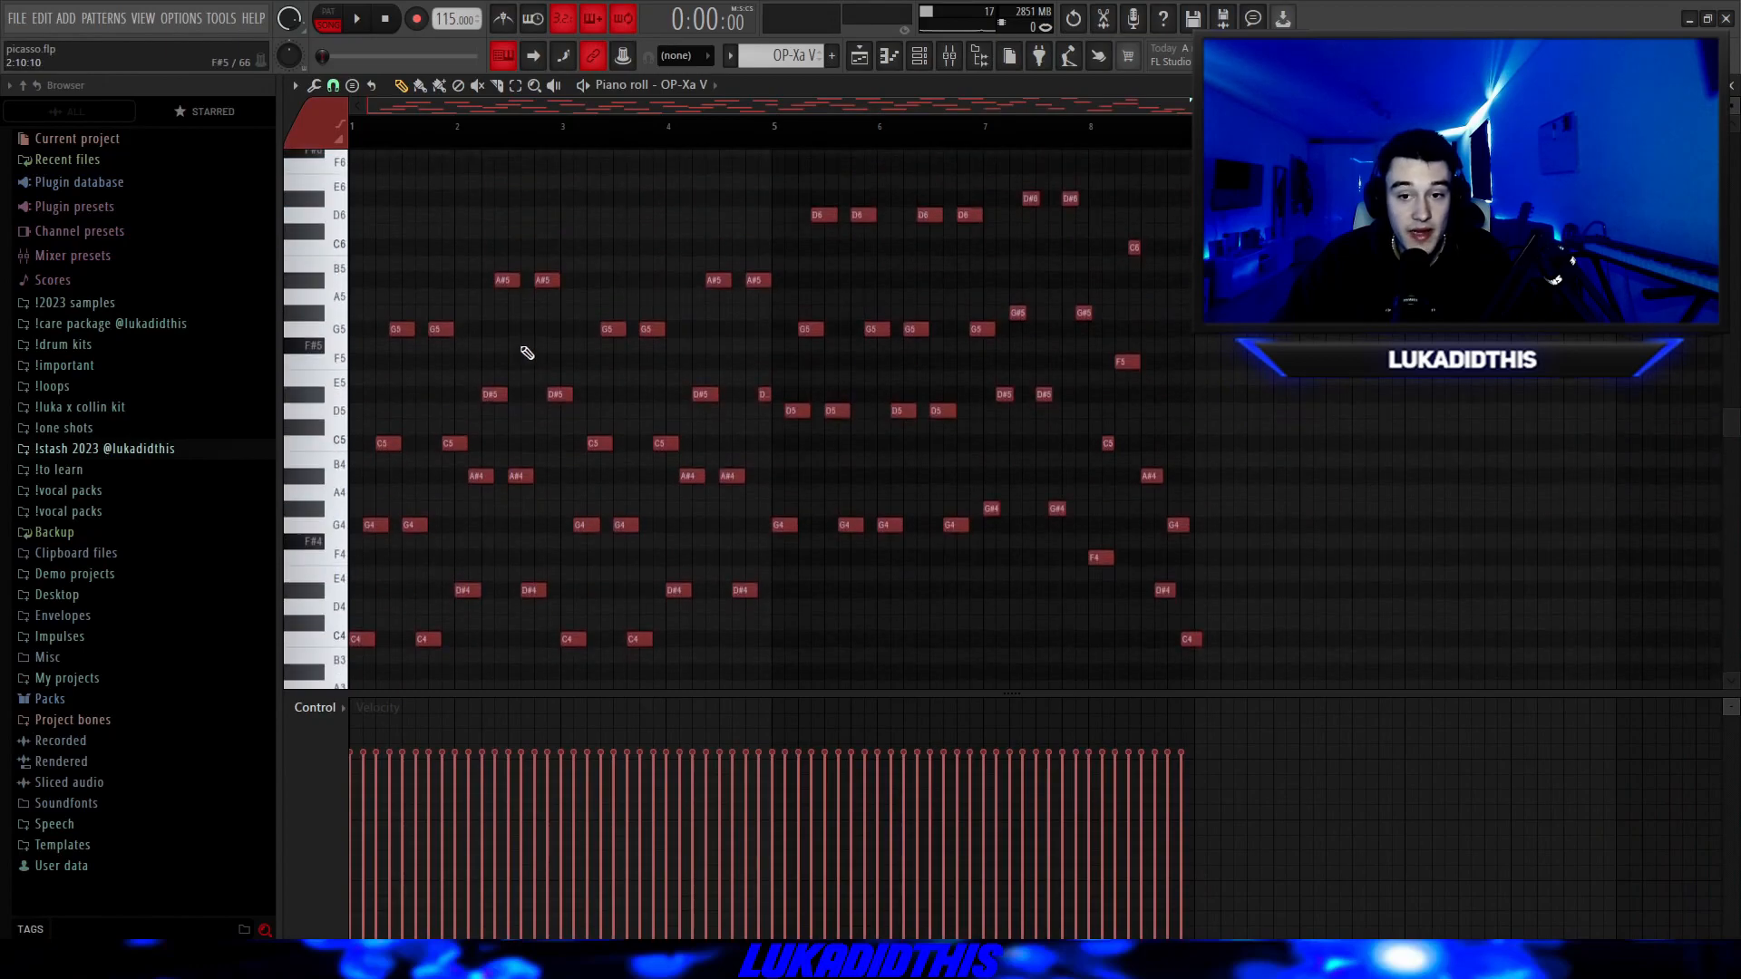
scroll(326, 555, up, 3)
scroll(489, 596, down, 1)
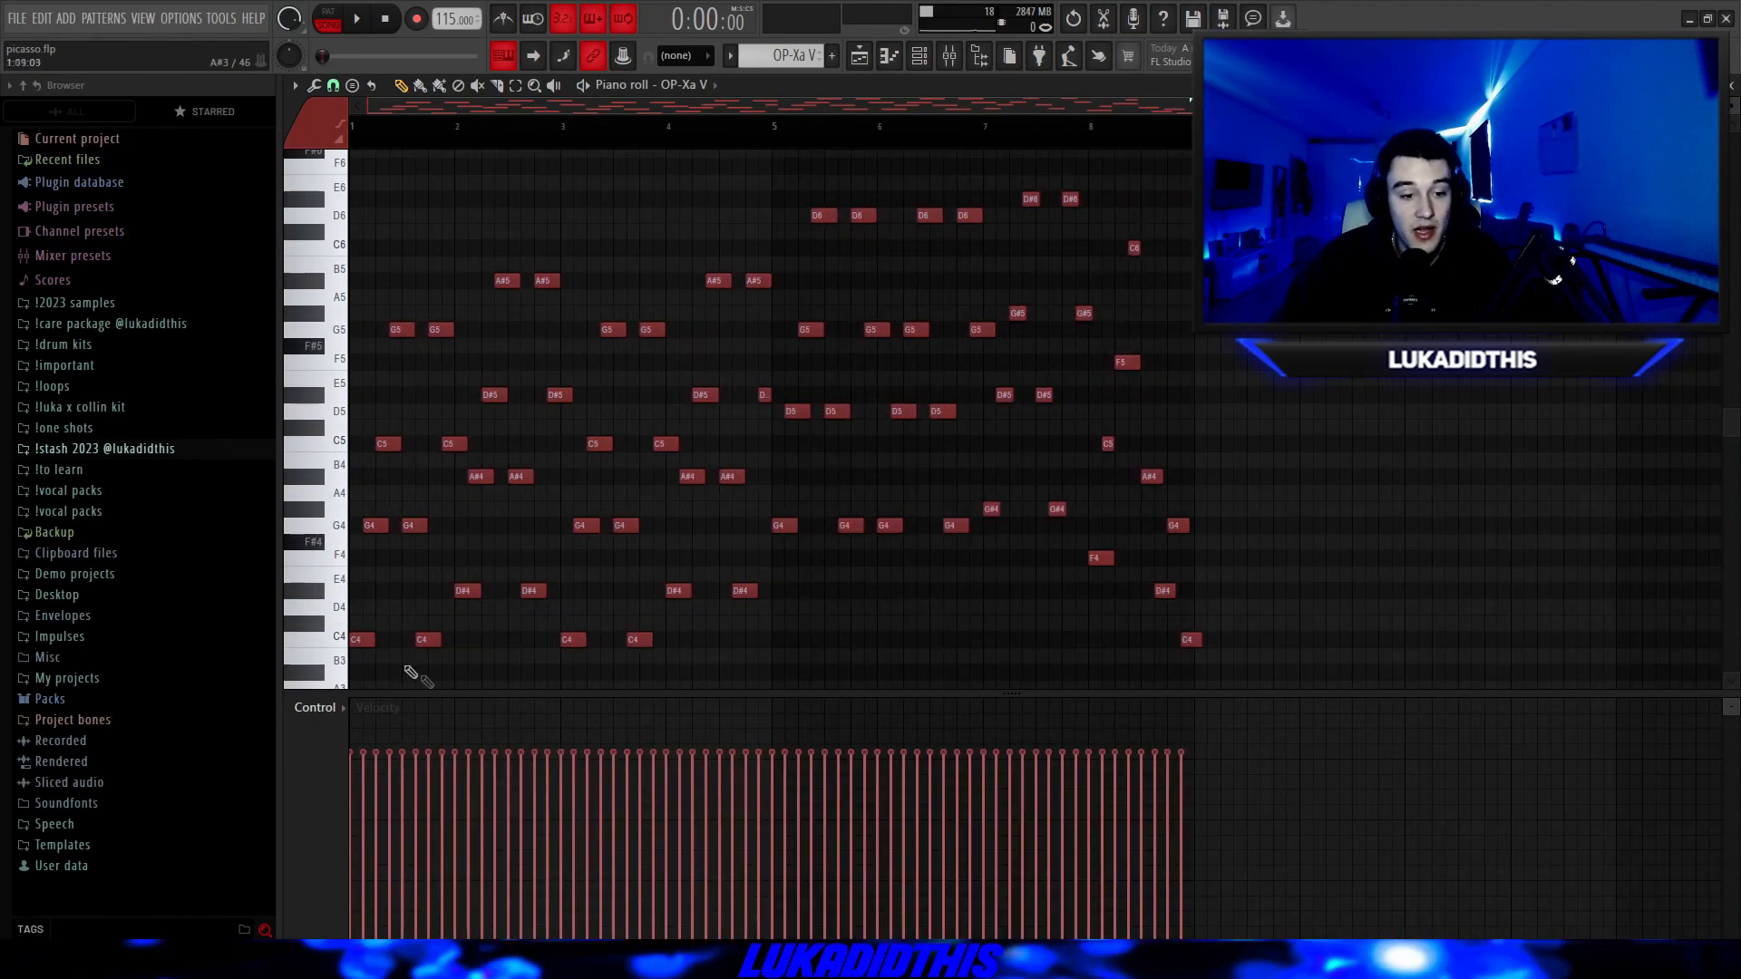
scroll(743, 508, up, 2)
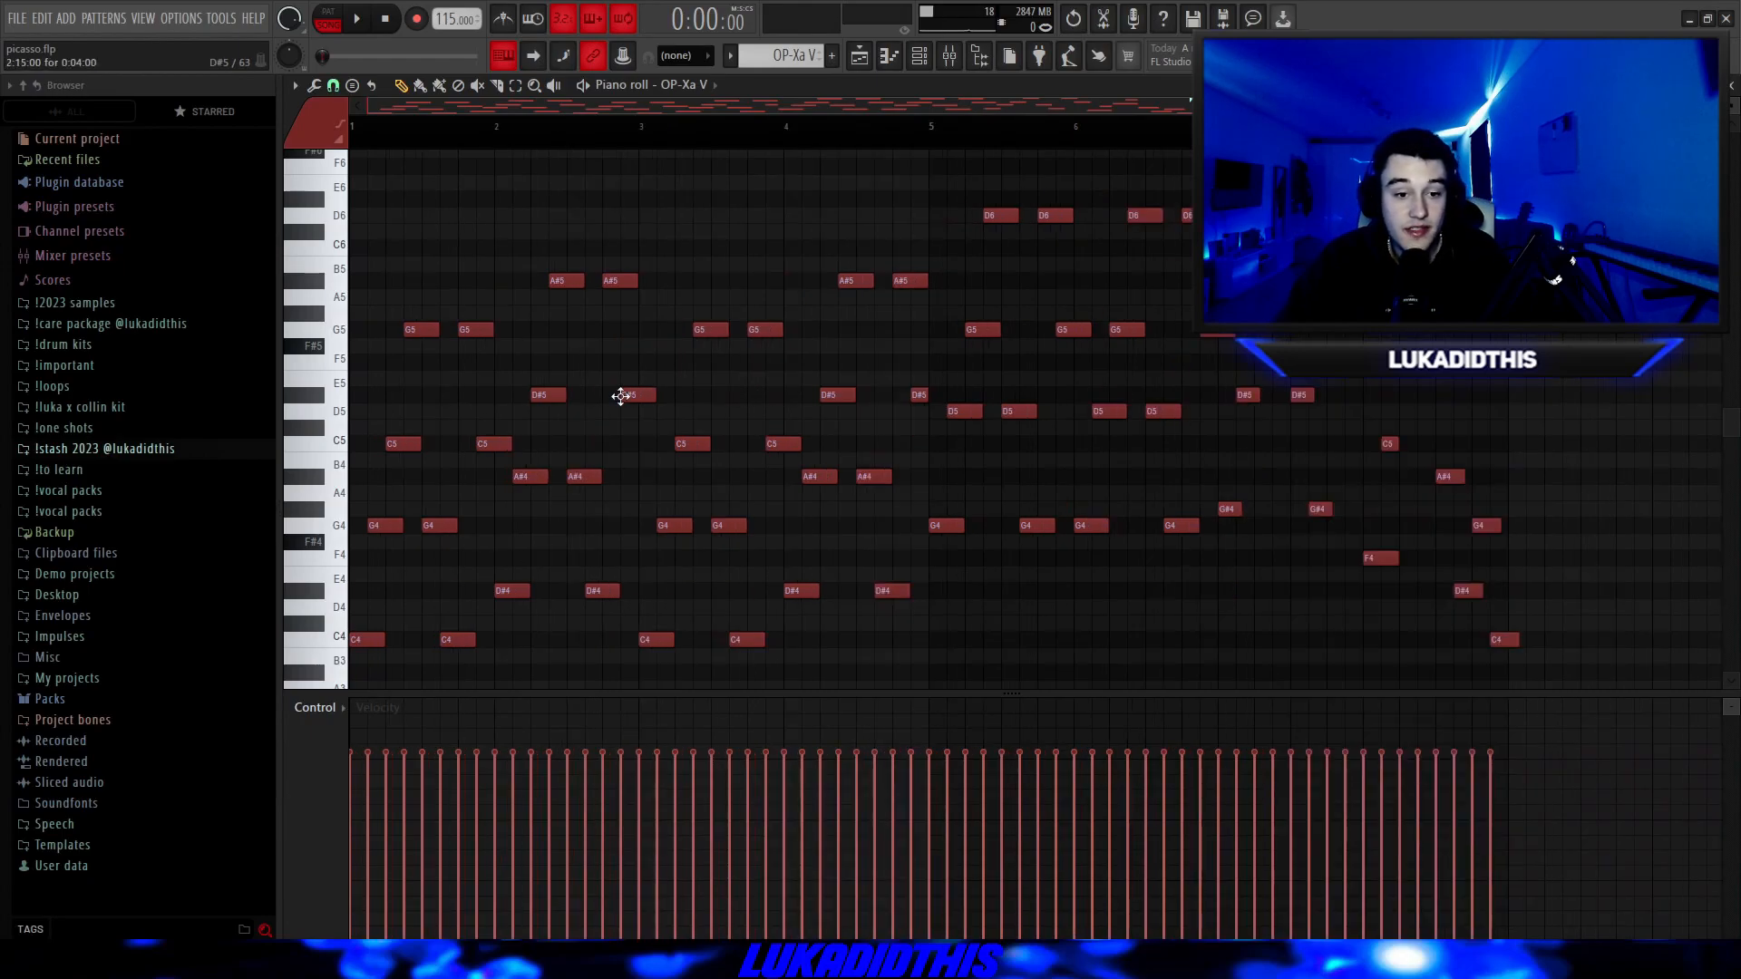
scroll(964, 431, down, 2)
scroll(1099, 471, up, 1)
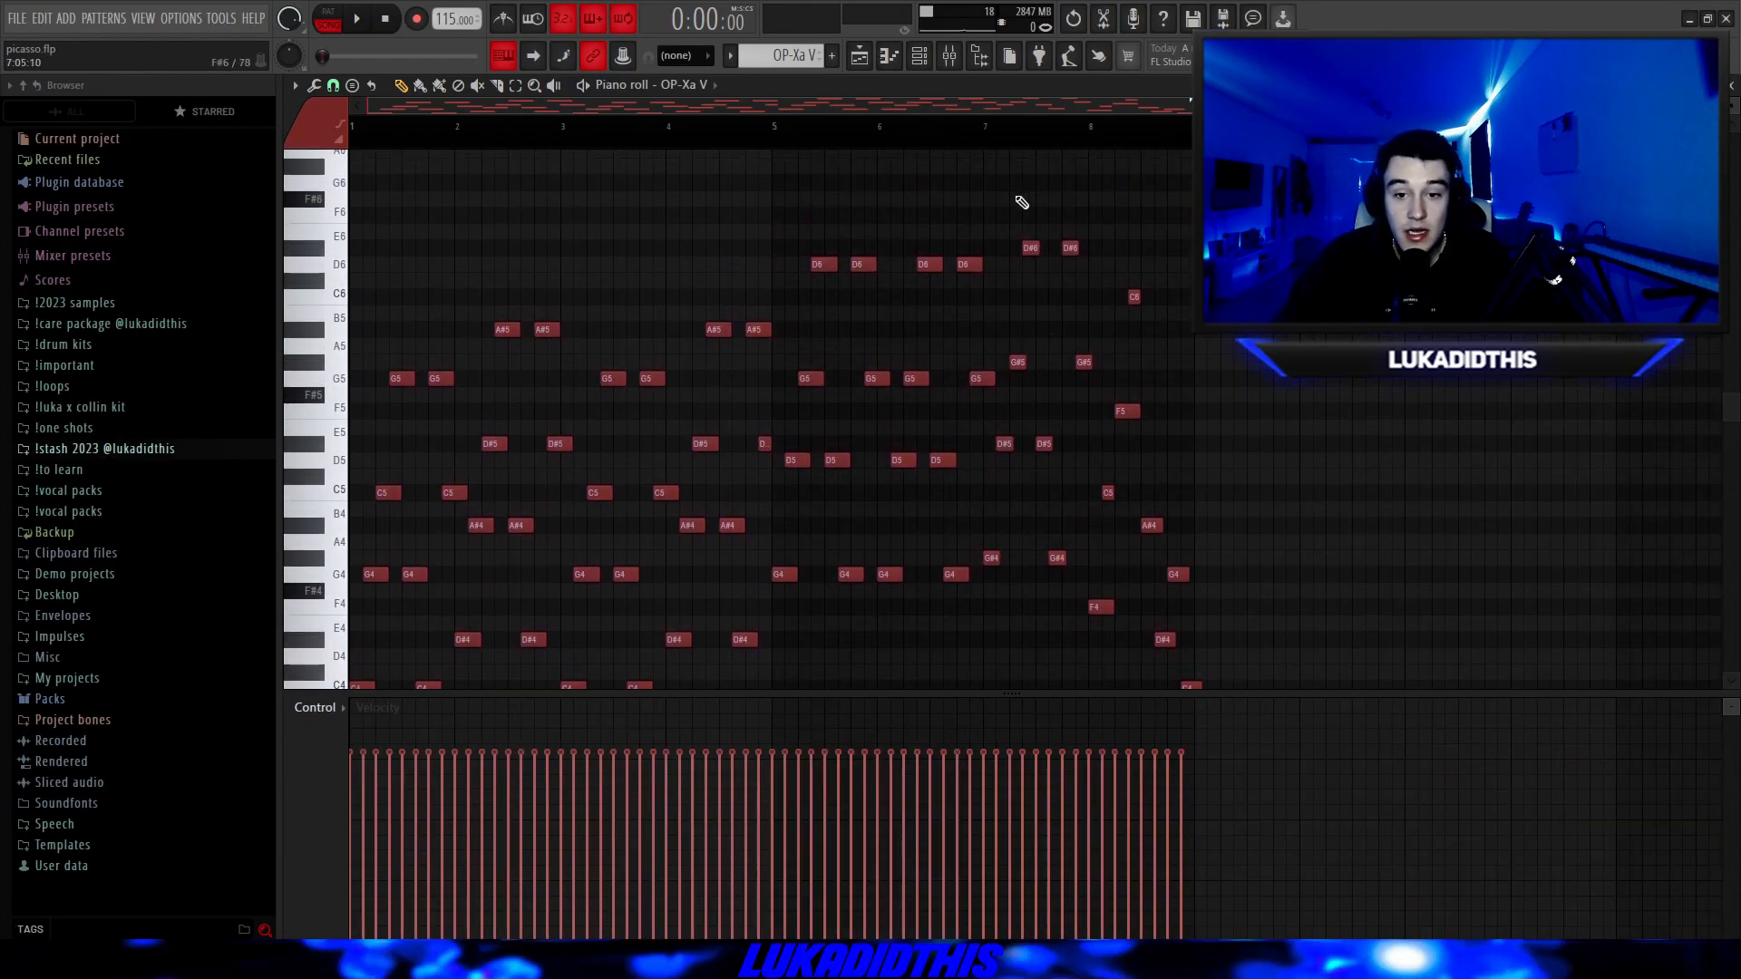
scroll(1224, 605, down, 1)
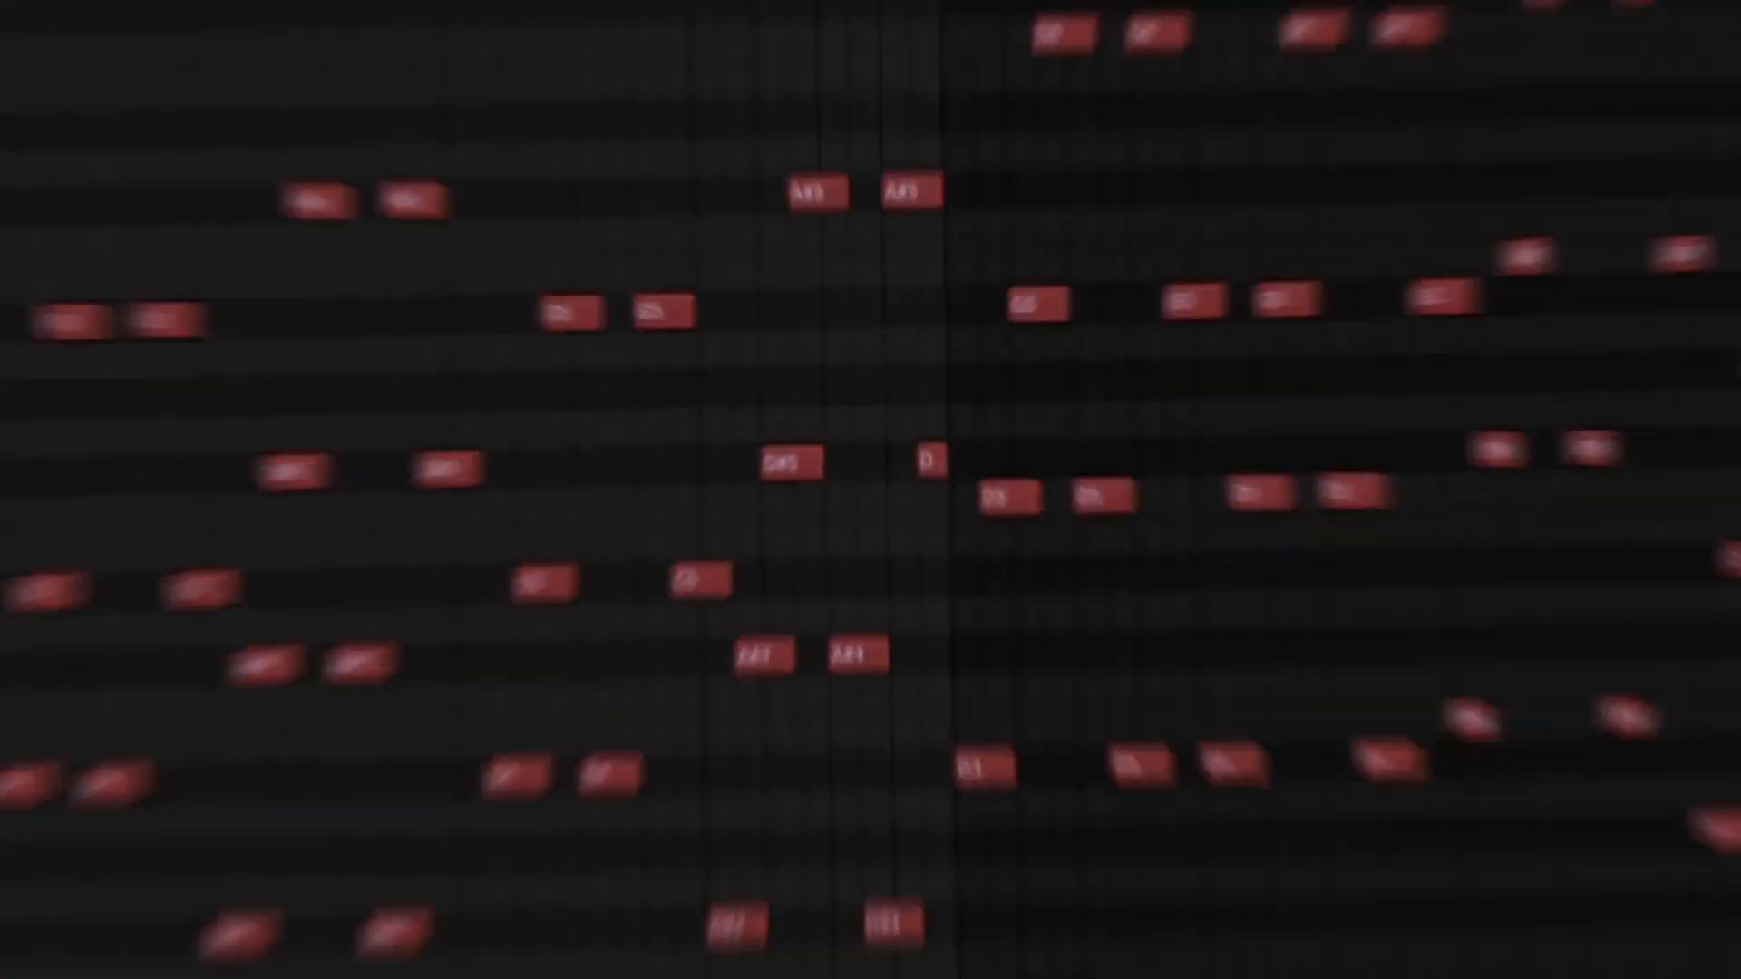
key(space)
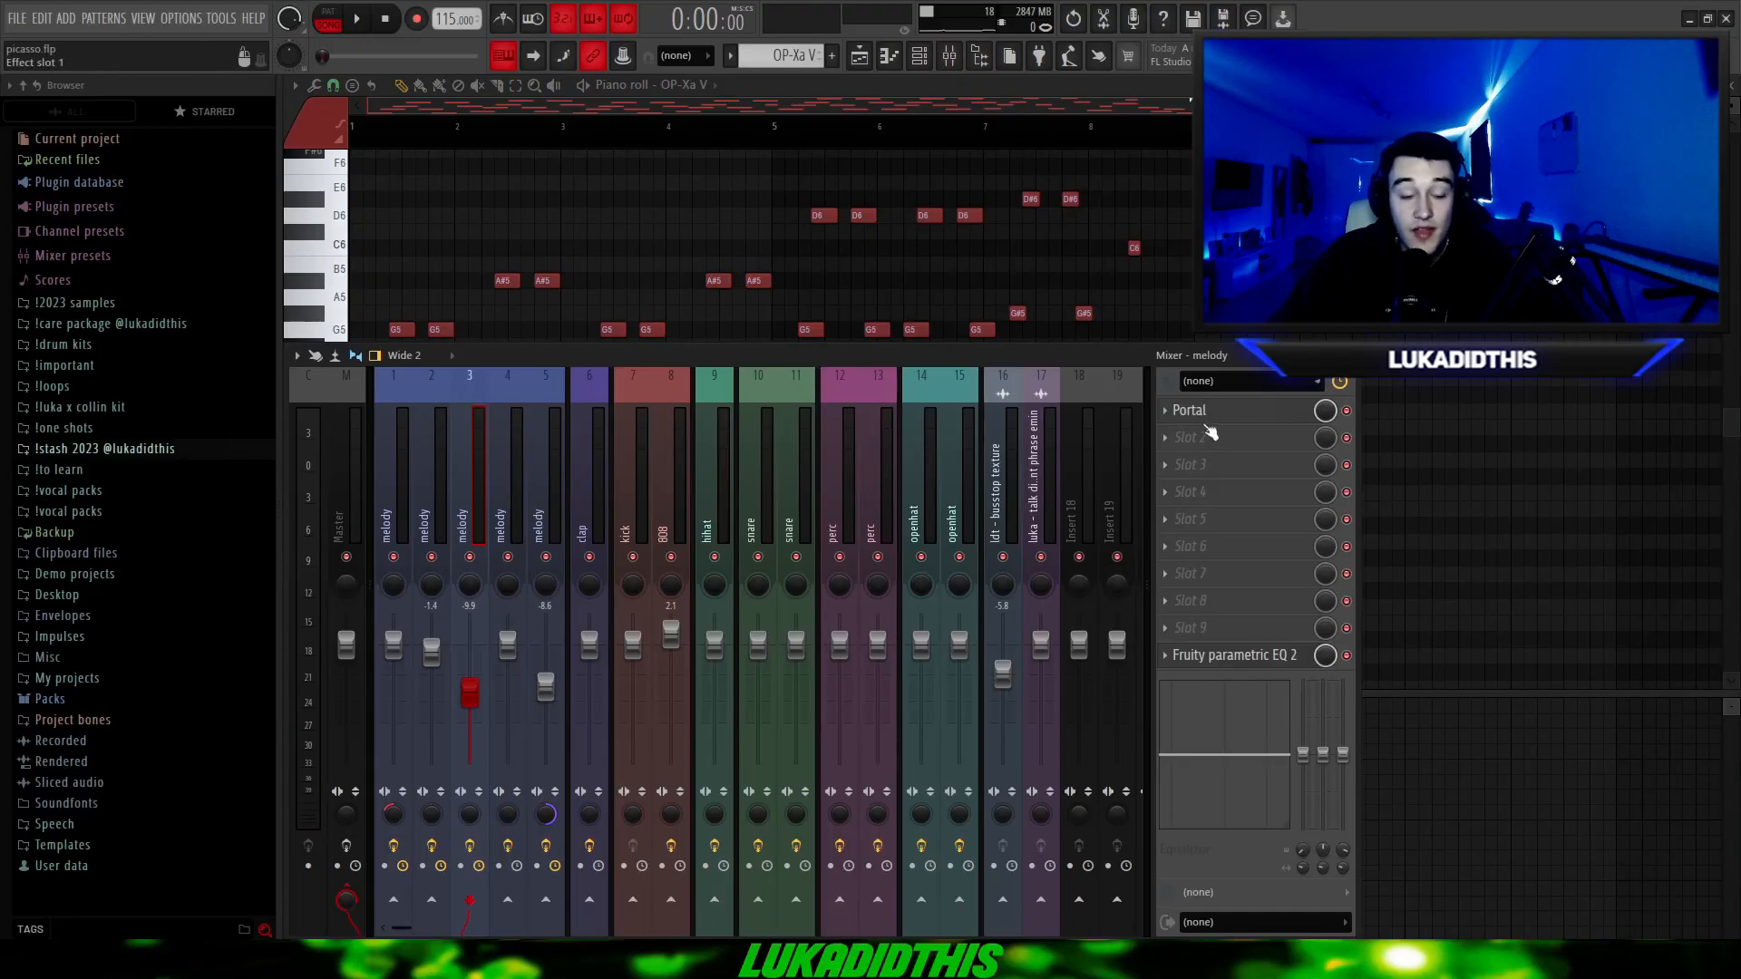
click(1213, 411)
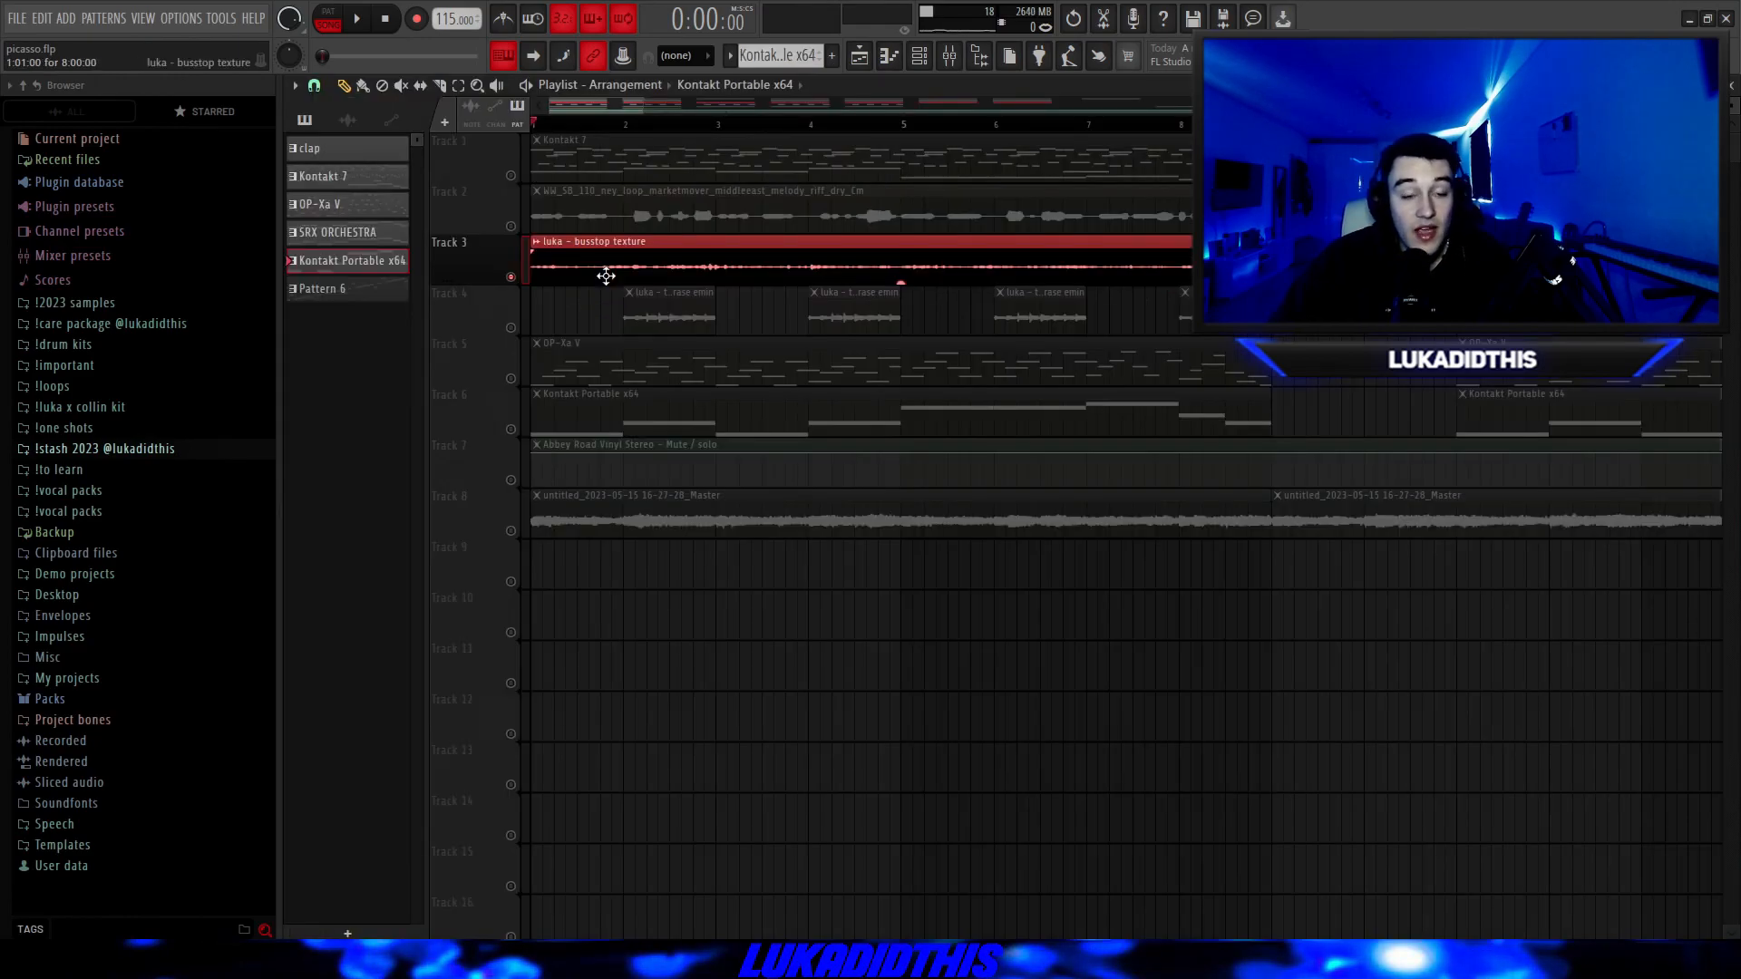
Inspect the busstop texture audio clip's channel settings, close them, and play back the clip in the playlist.
double_click(595, 263)
drag(594, 263, 616, 264)
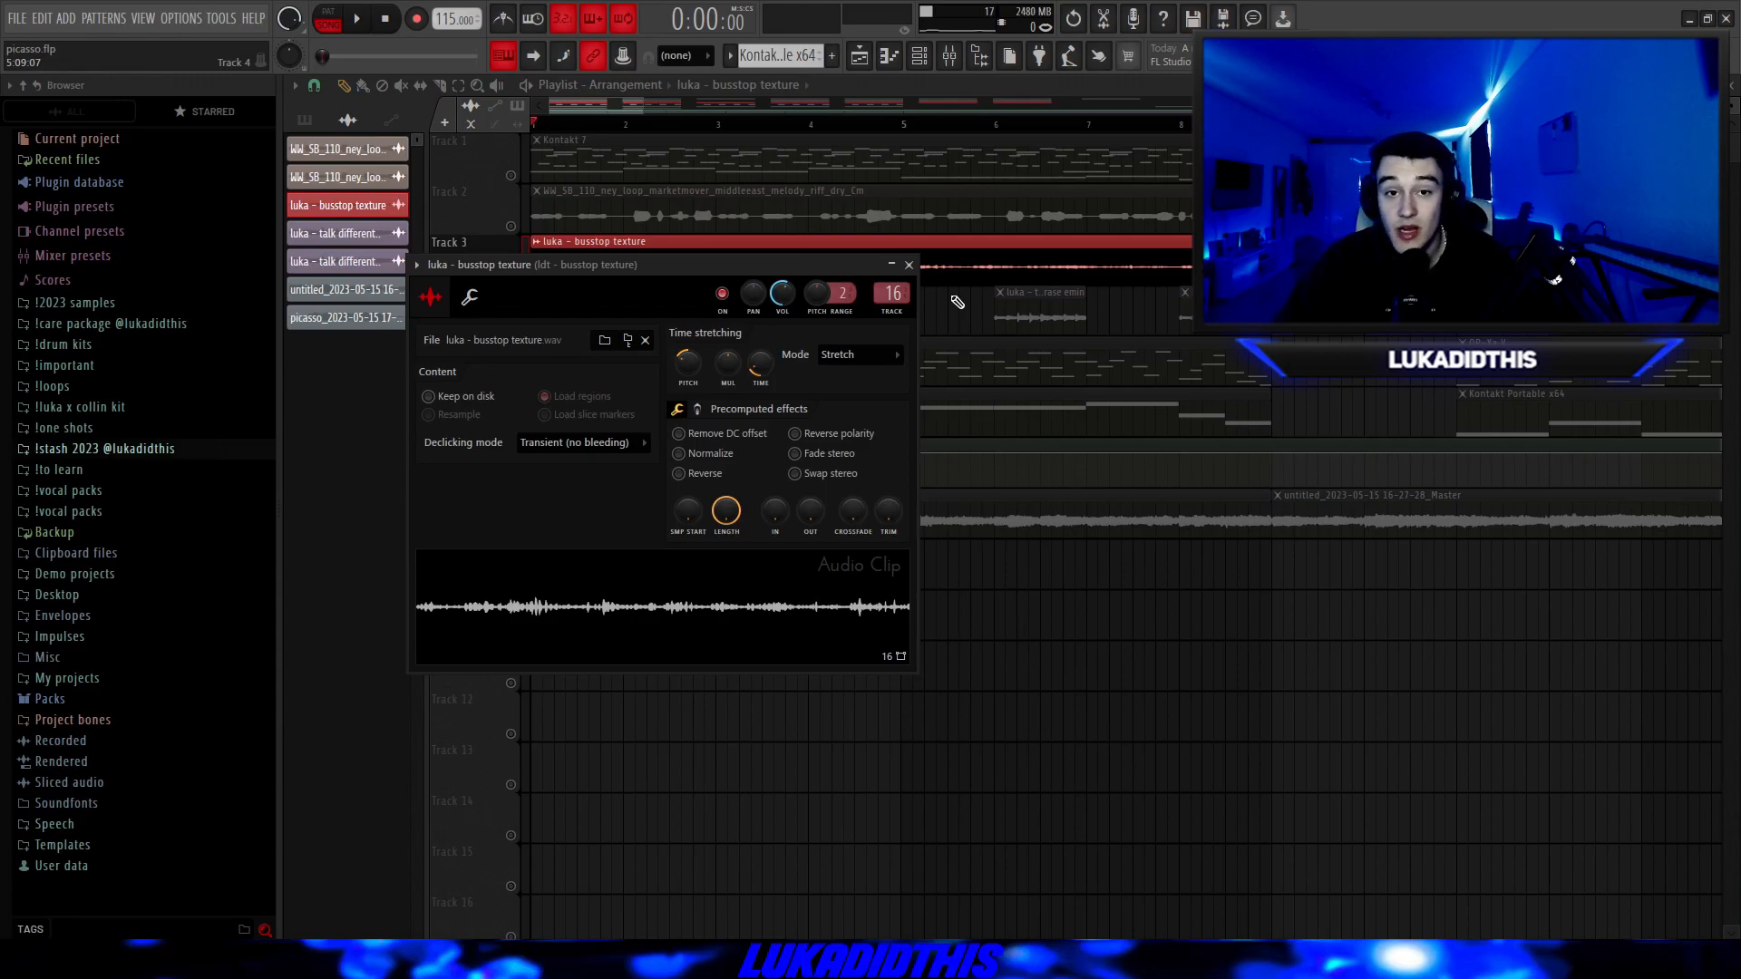
scroll(691, 366, down, 4)
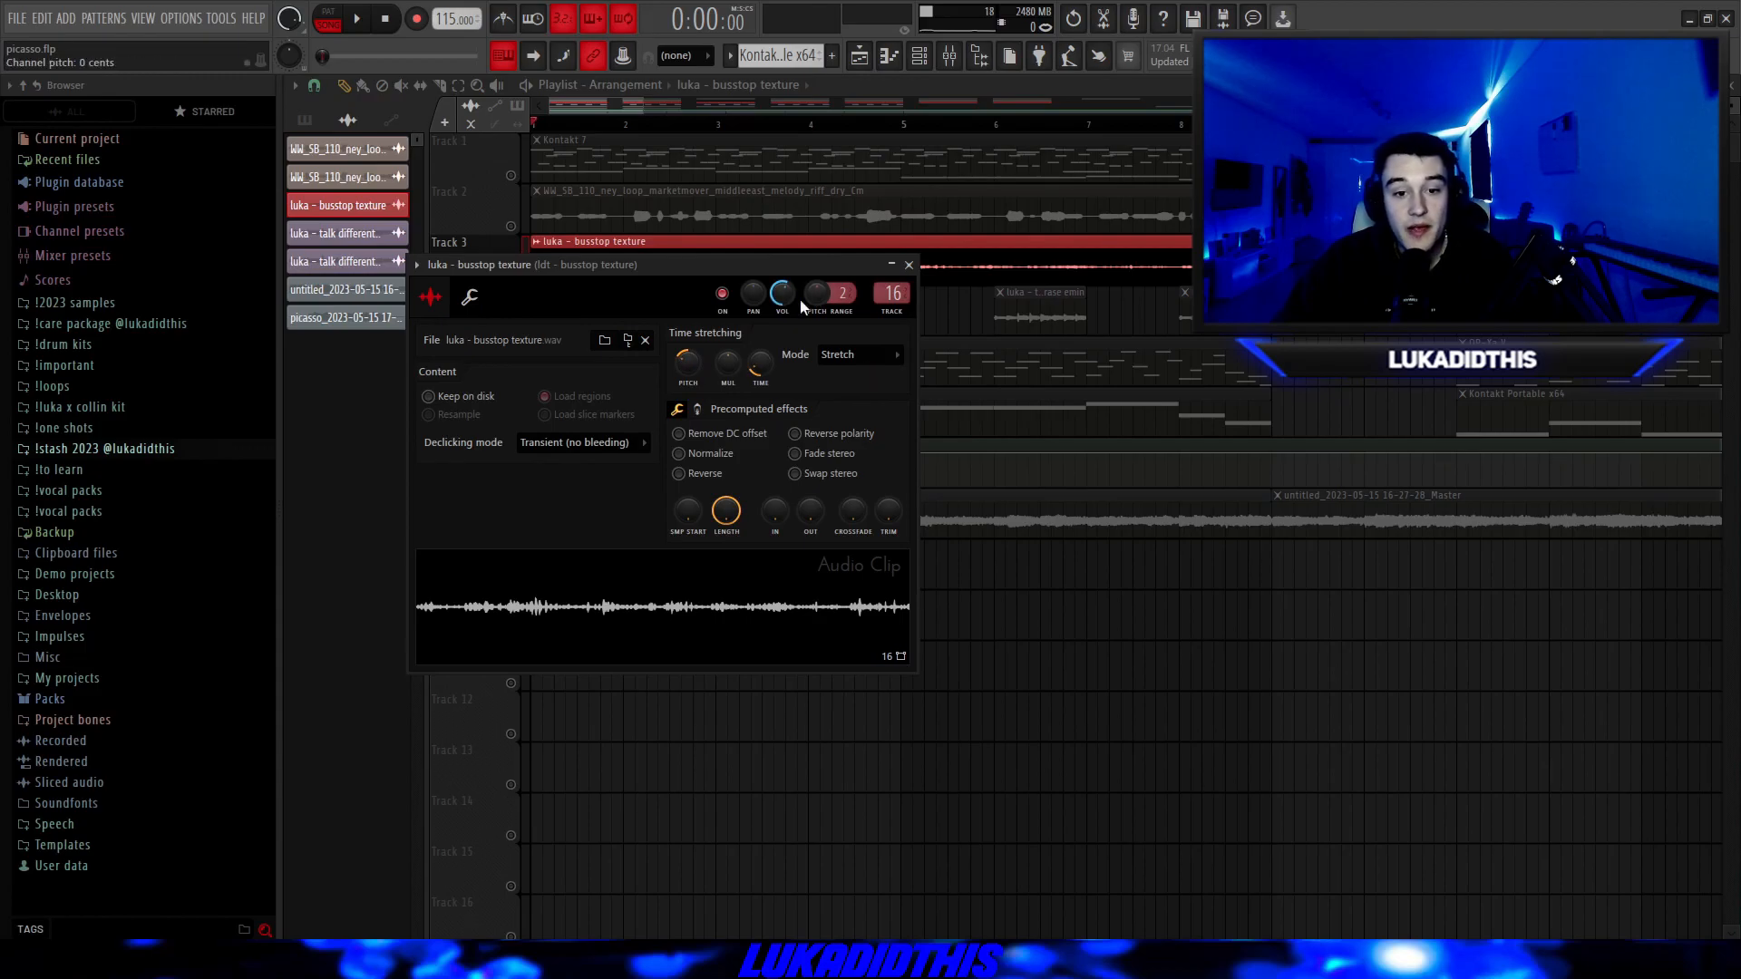
key(Escape)
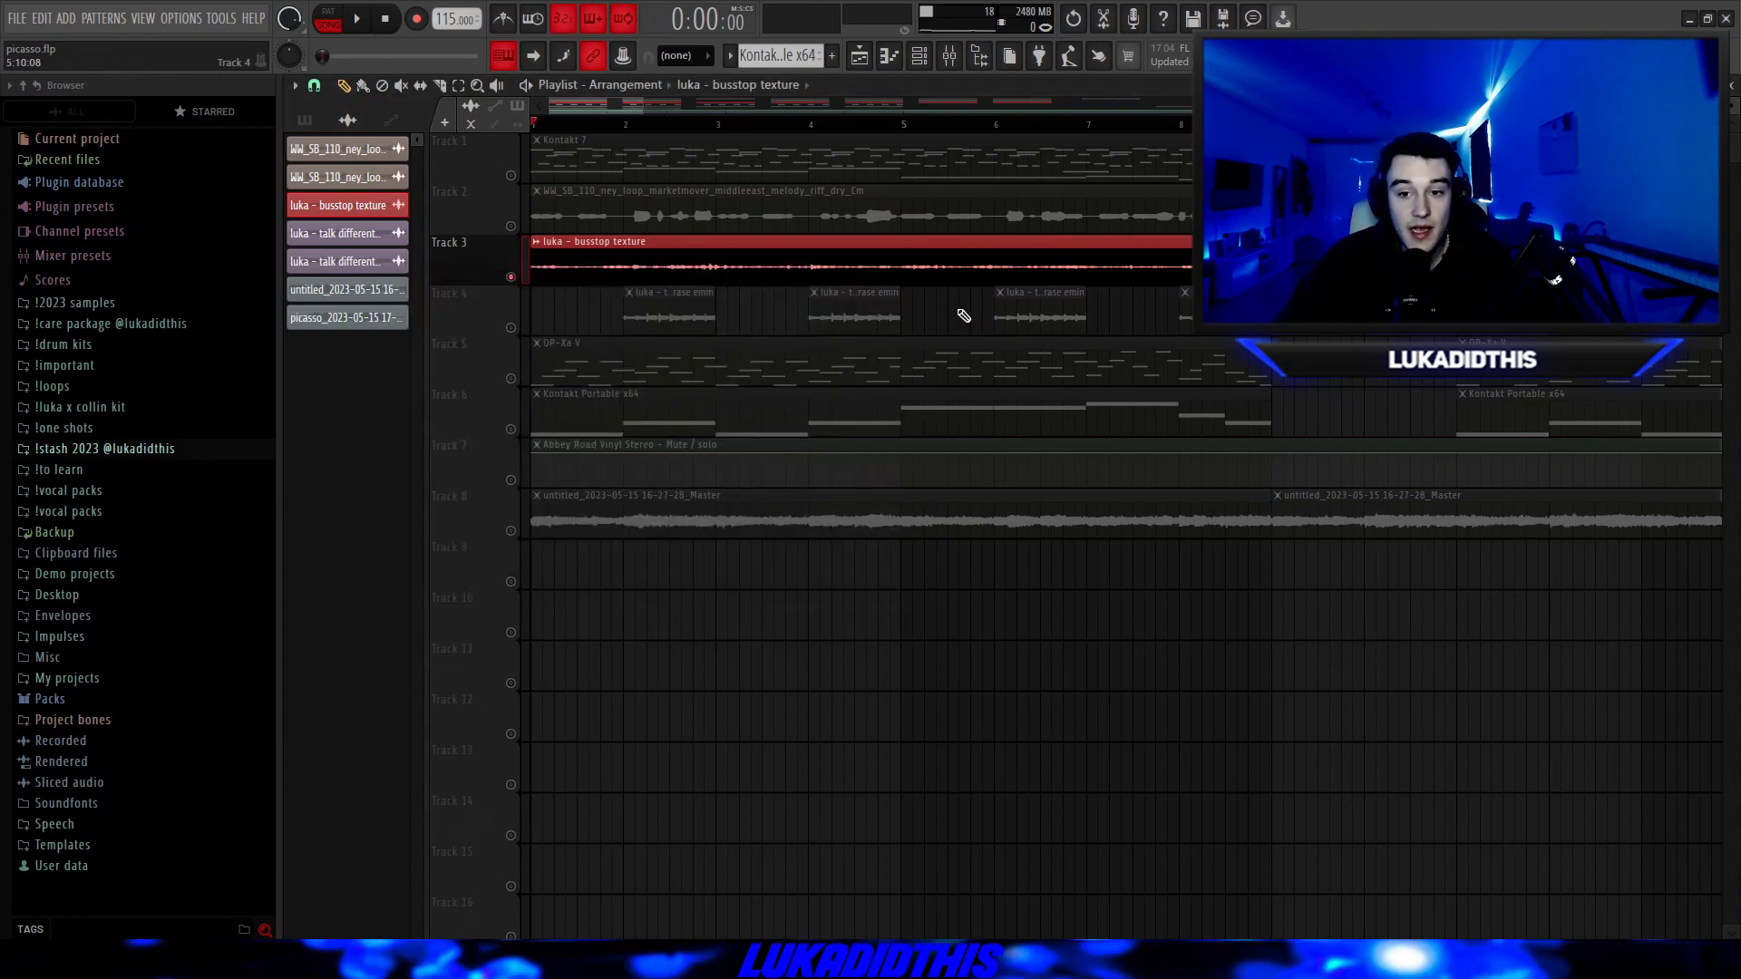
scroll(1187, 337, down, 2)
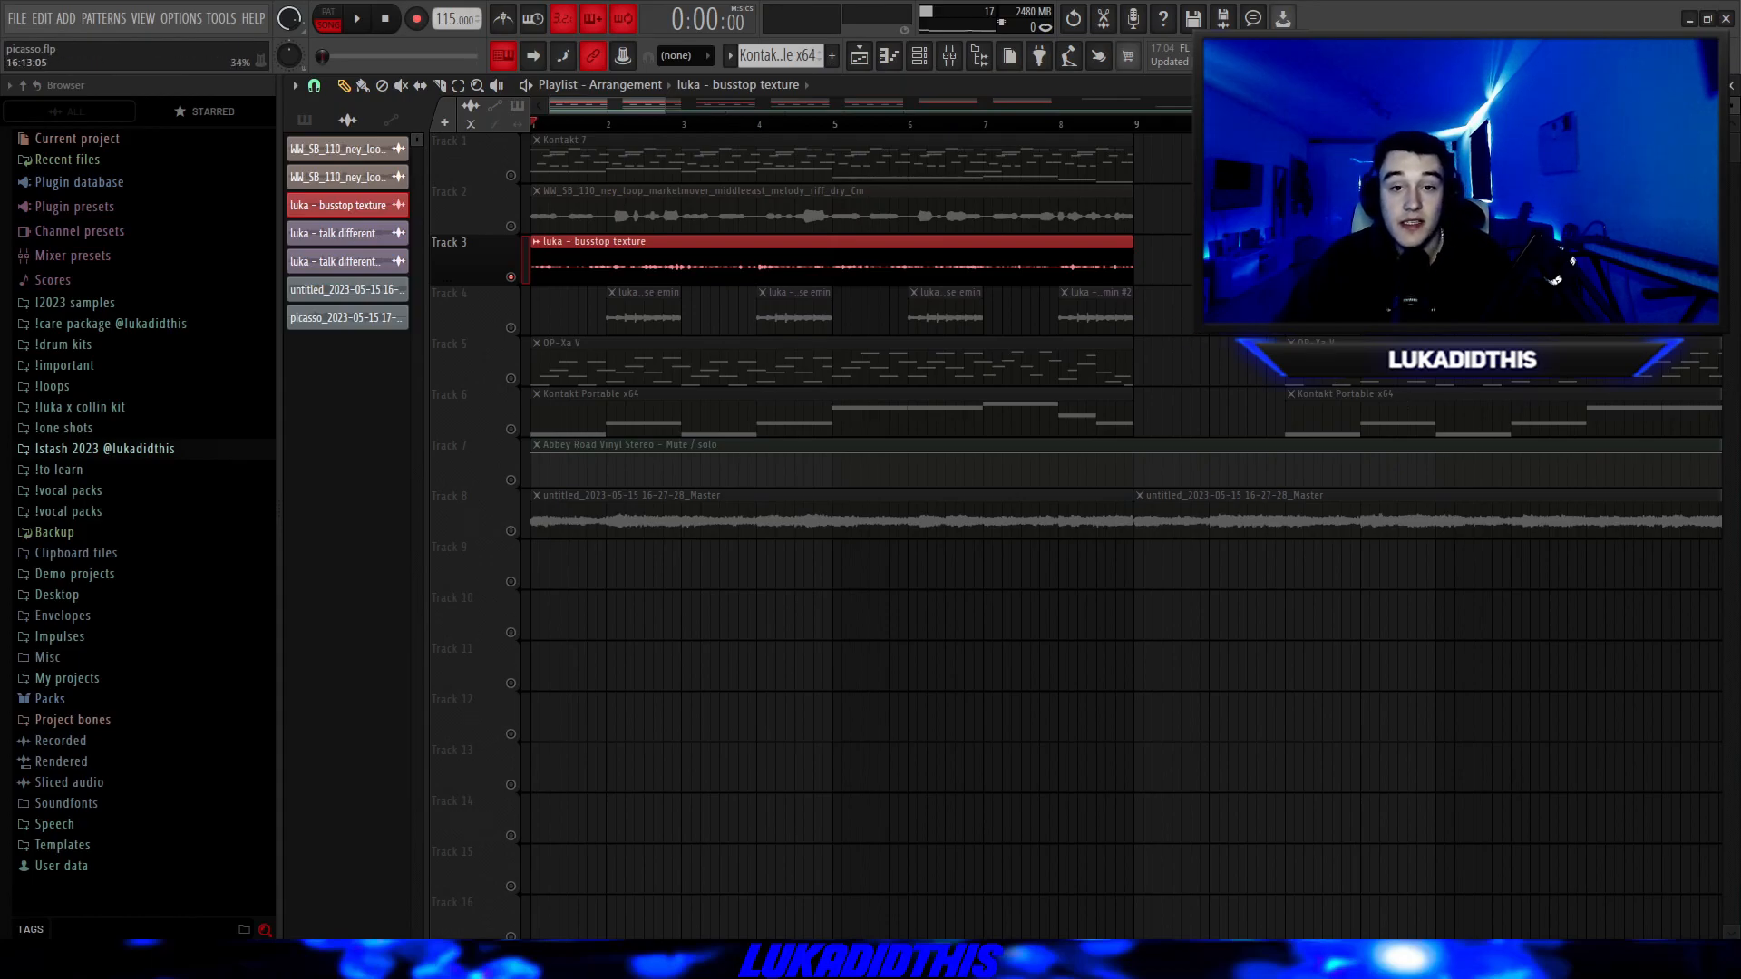
key(space)
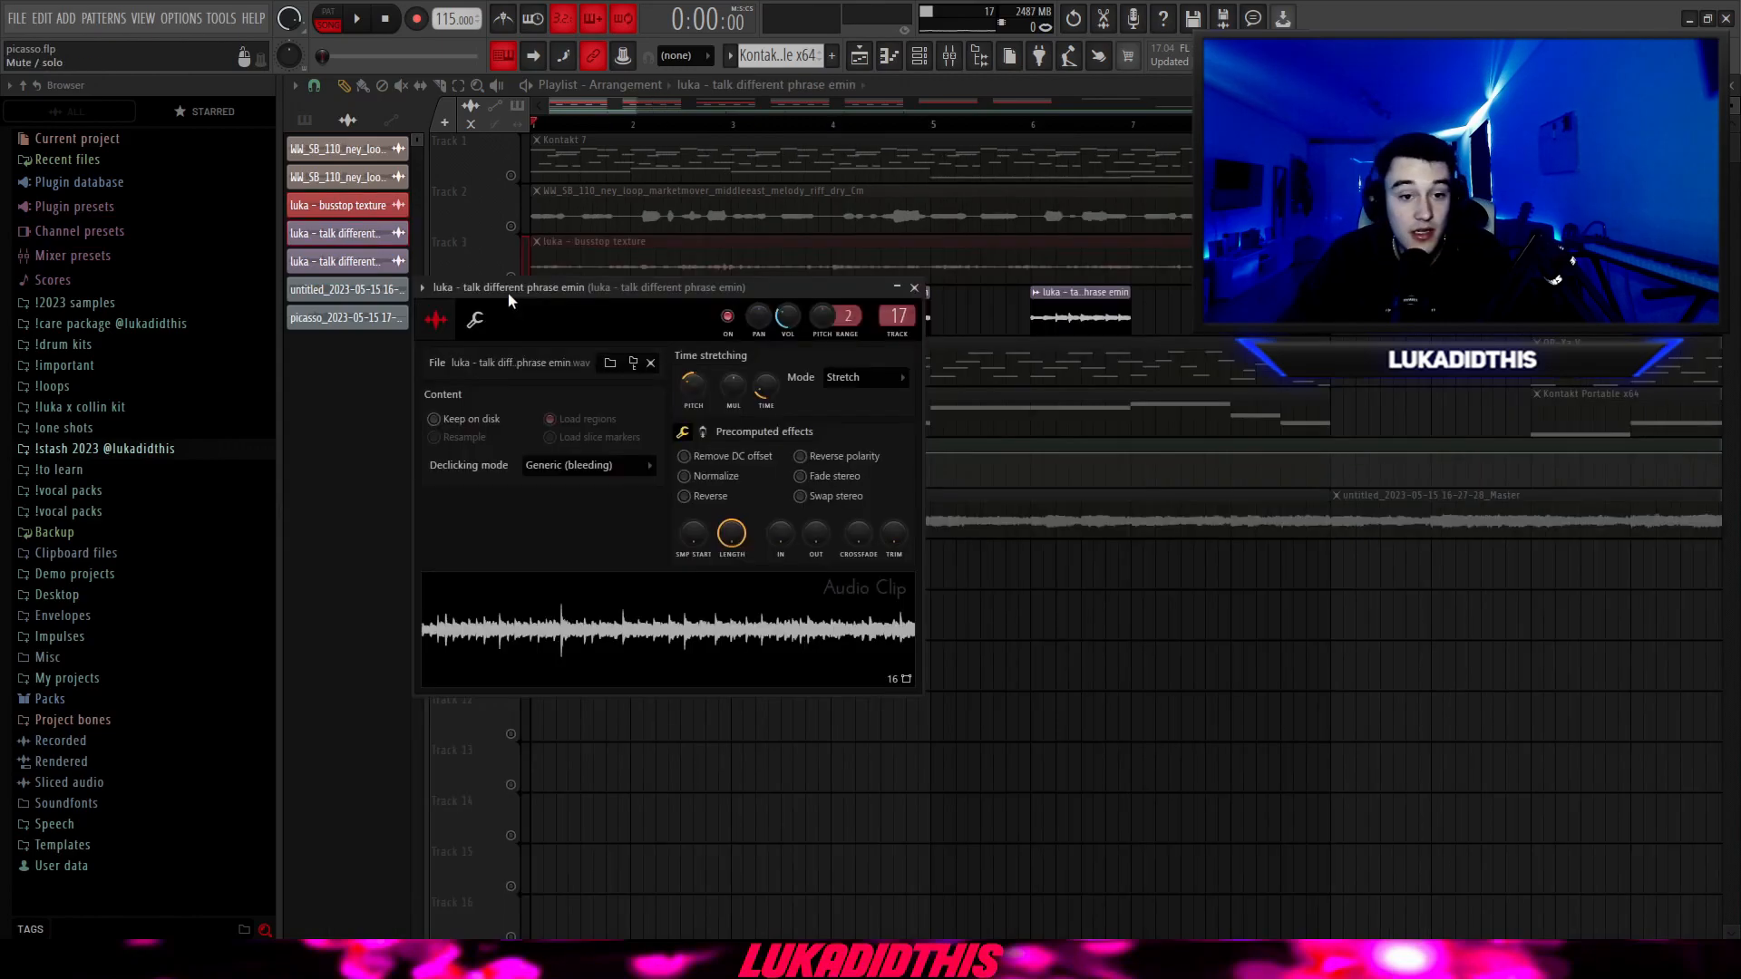
Inspect the channel settings of the talk different phrase emin clip and close them.
drag(507, 292, 543, 293)
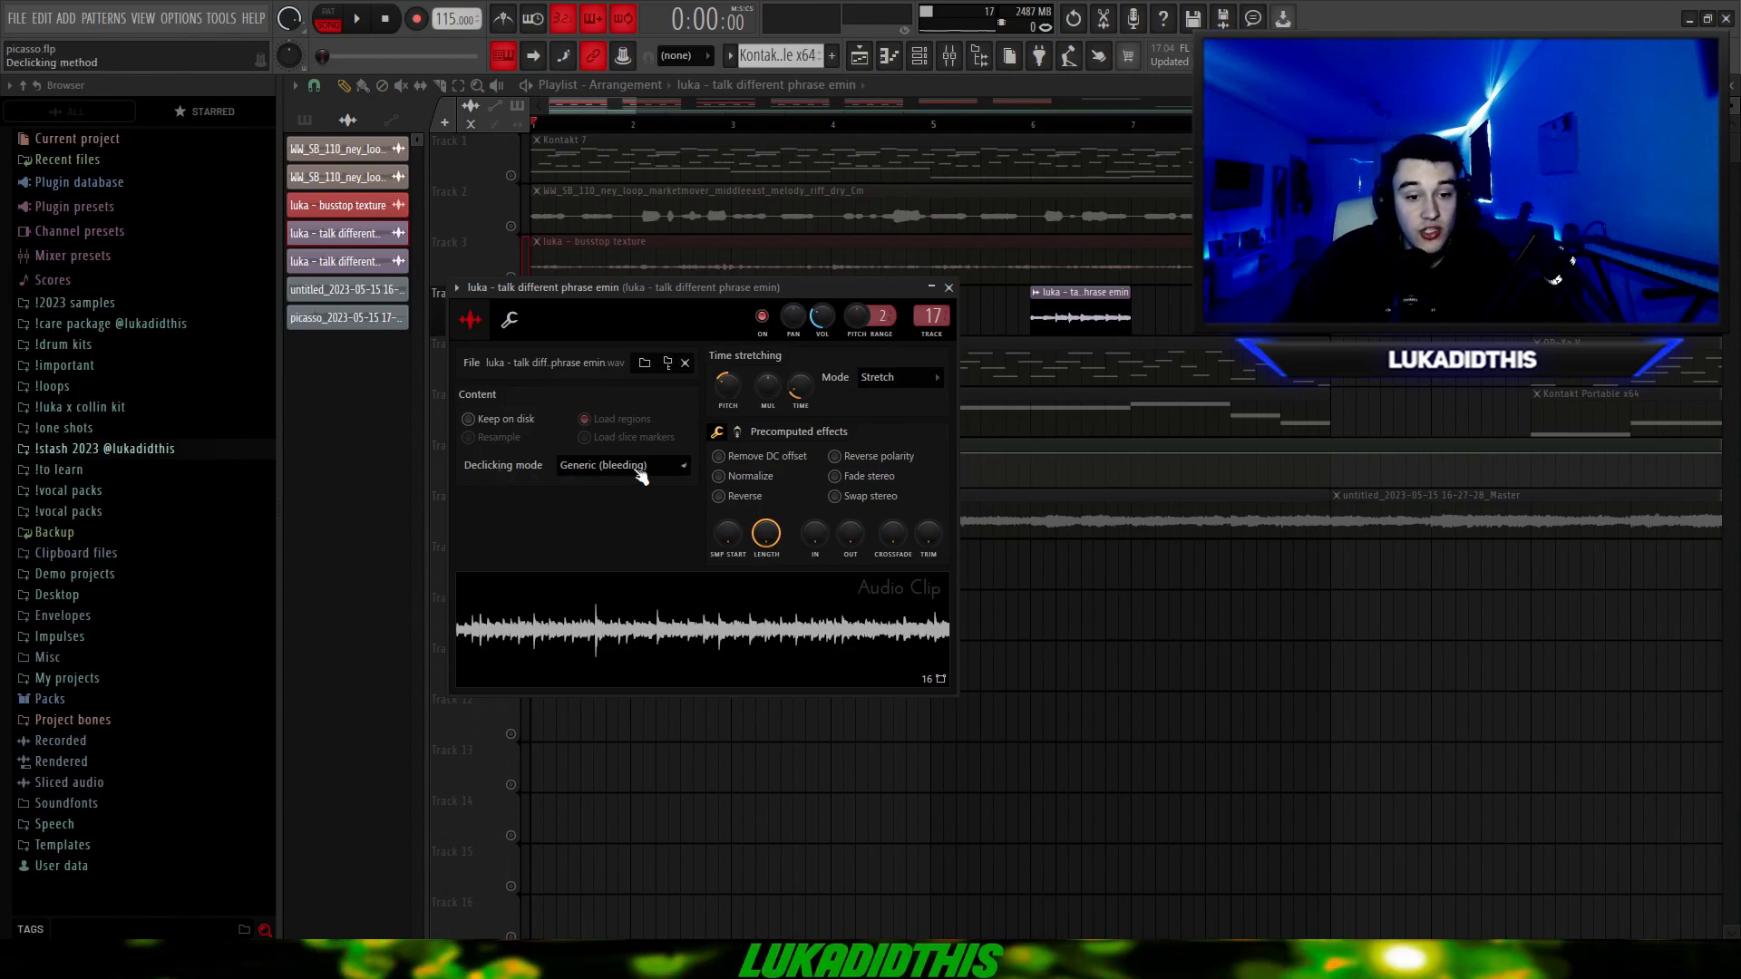
click(949, 287)
scroll(651, 327, up, 1)
scroll(651, 326, down, 1)
Check the pitch range of the talk different phrase emin #2 clip at bar 8 and close its settings.
click(1270, 315)
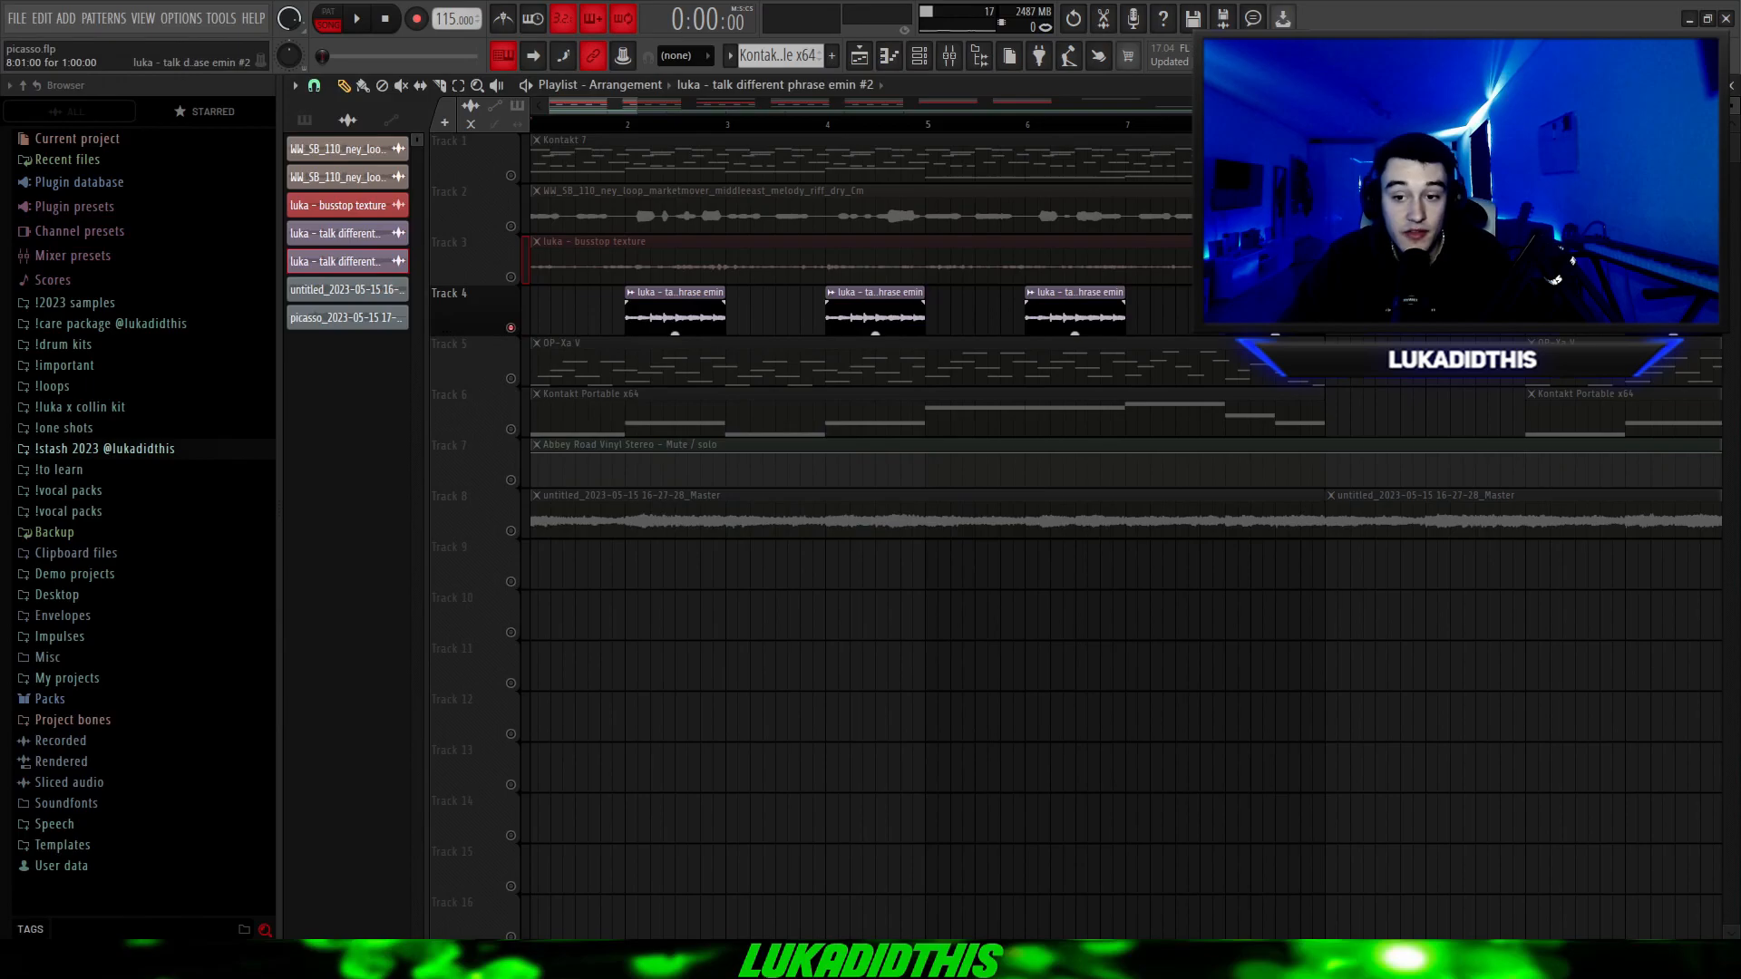
double_click(1269, 316)
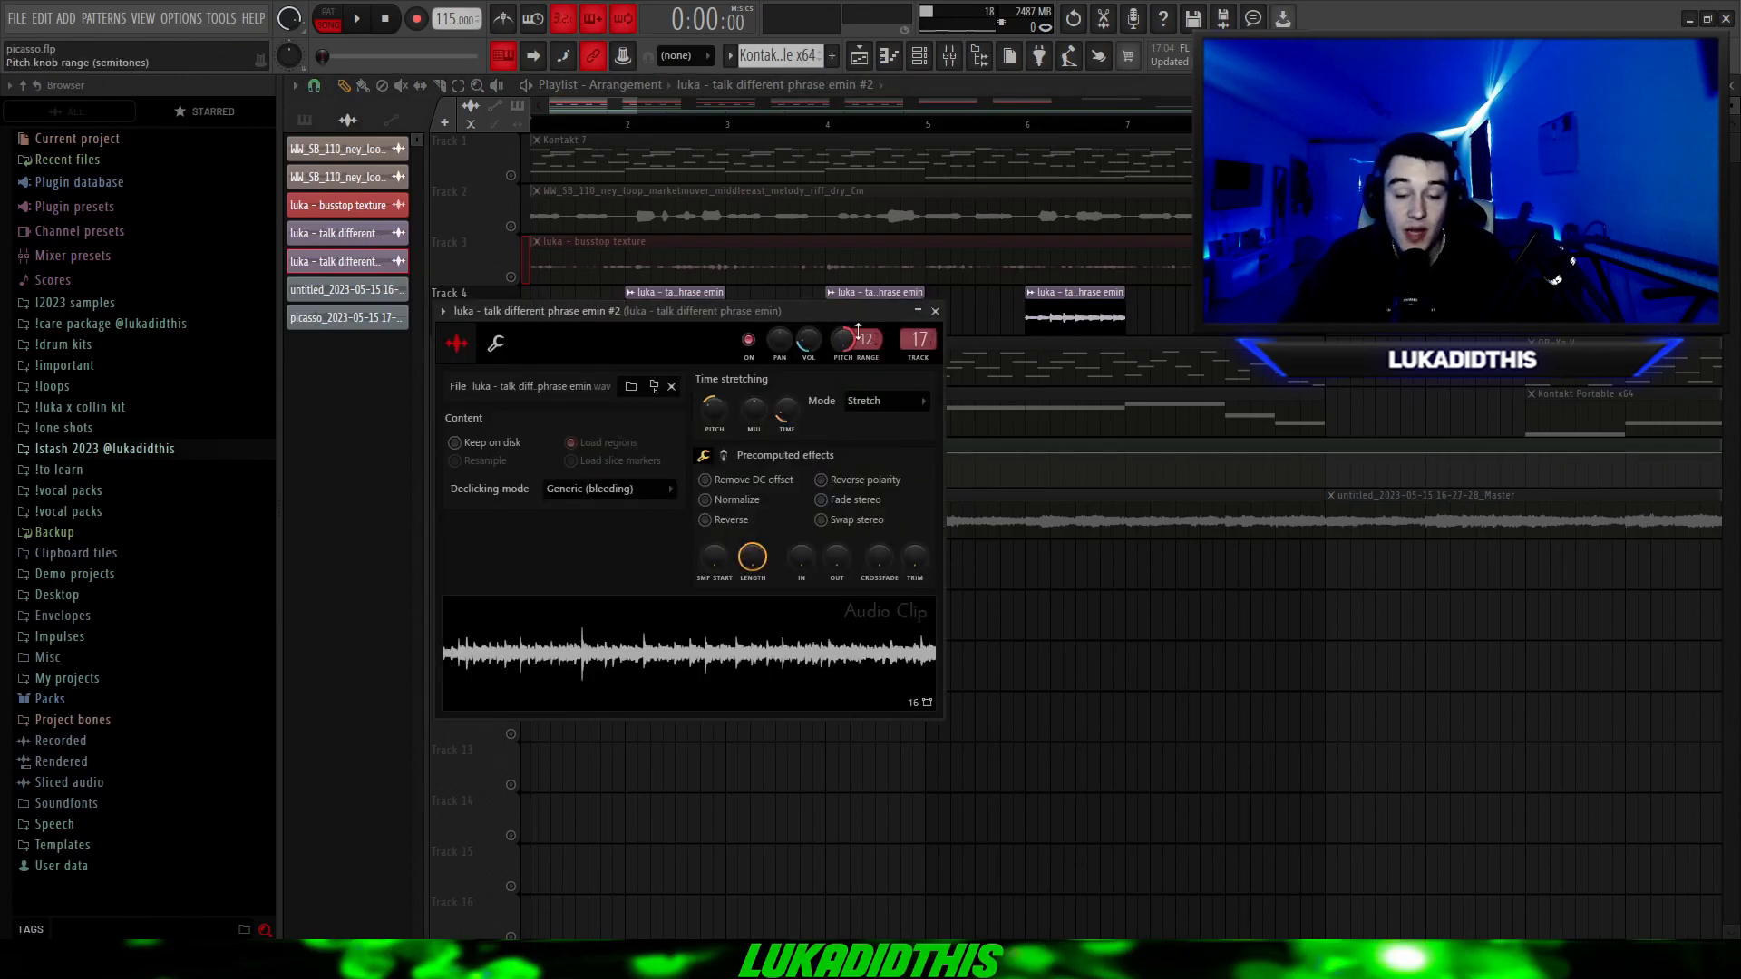
click(935, 311)
scroll(955, 317, down, 1)
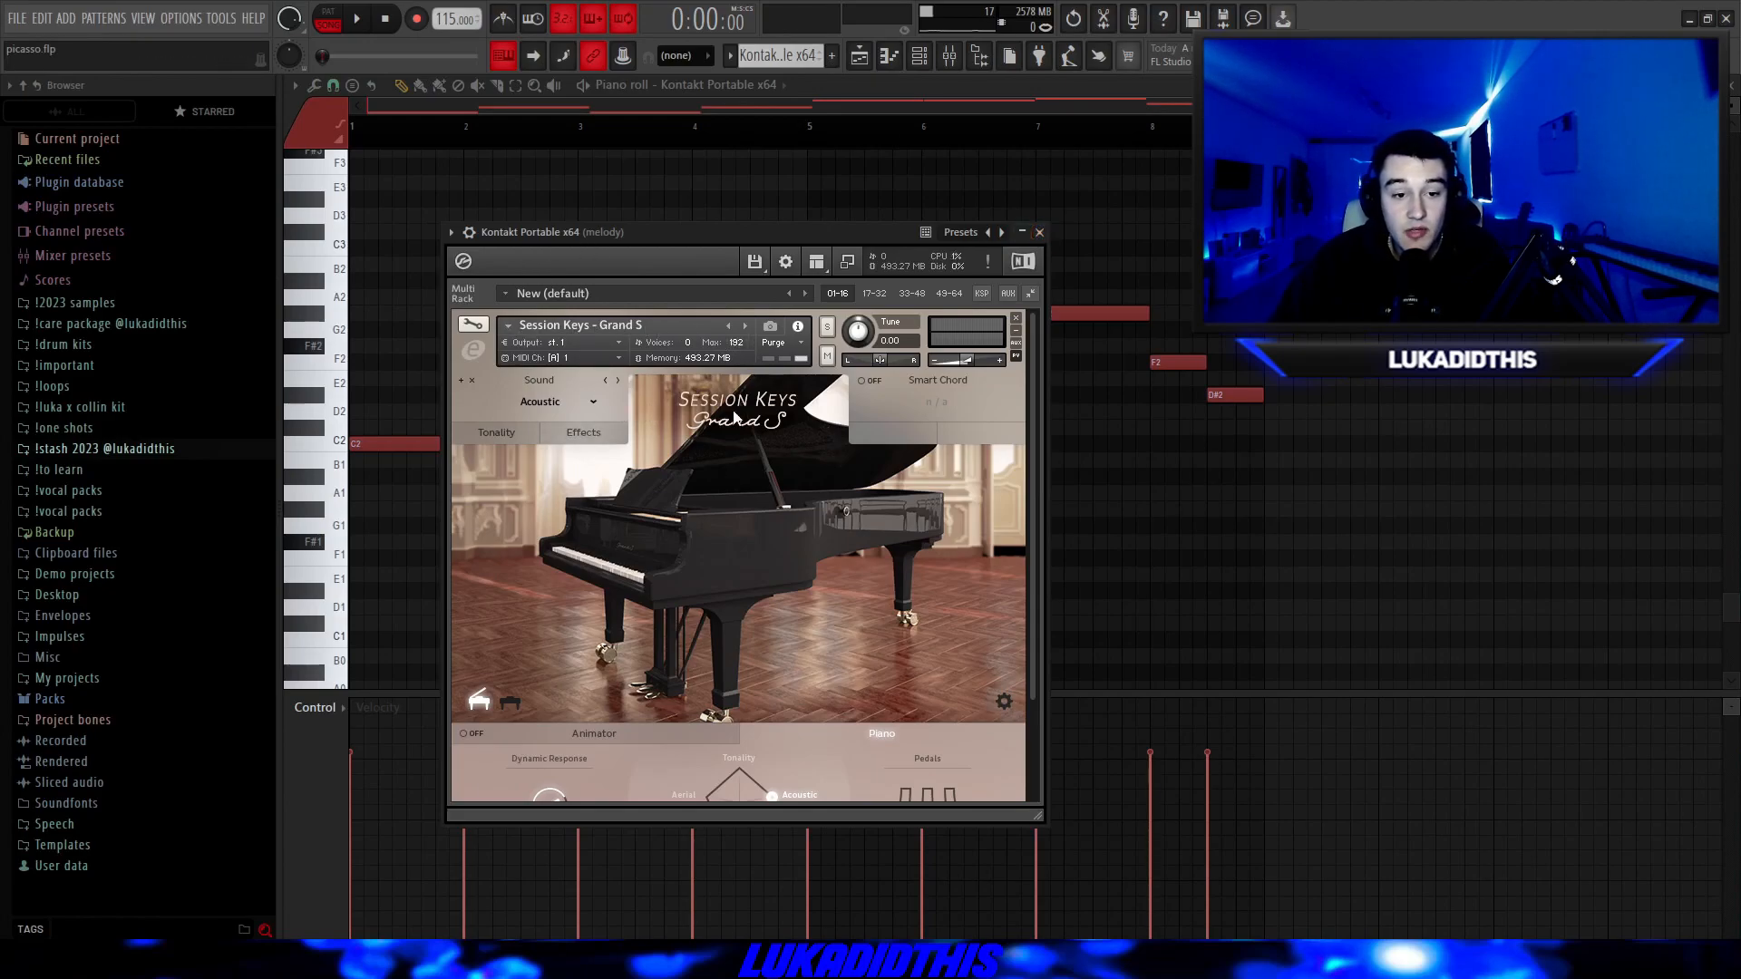
Close the Kontakt Portable Session Keys Grand S window, play its bass notes, and open soothe2 on mixer track 5.
click(1039, 232)
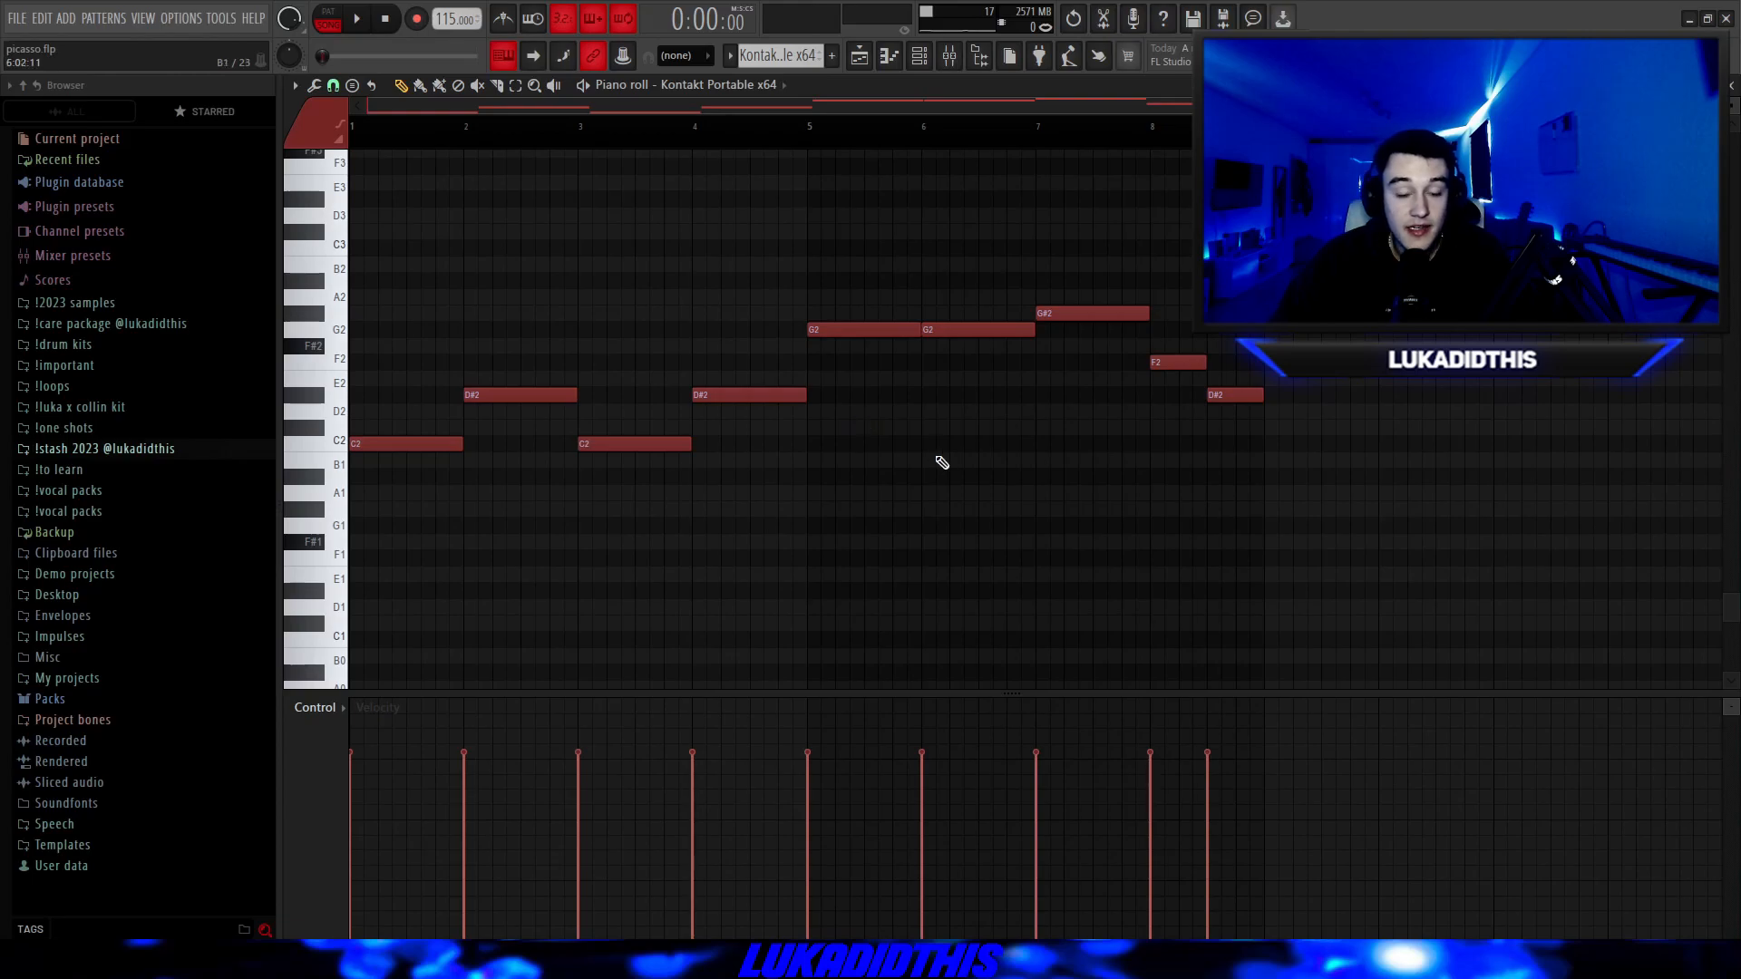
scroll(1055, 537, up, 1)
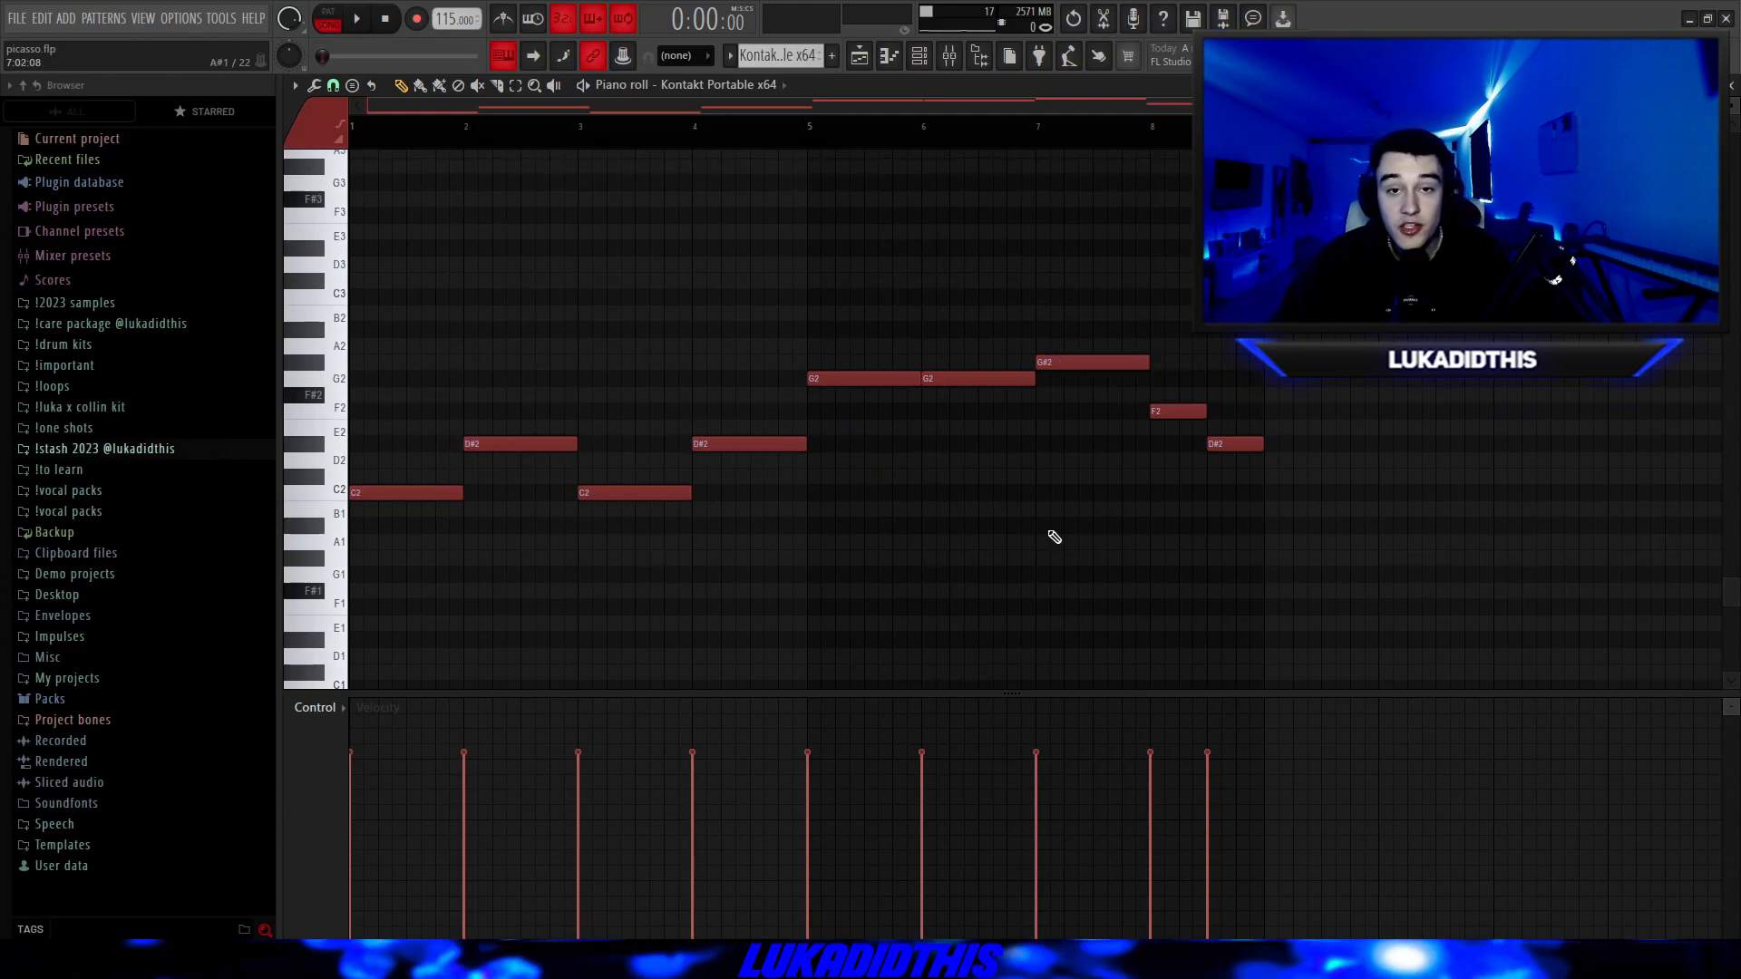
key(space)
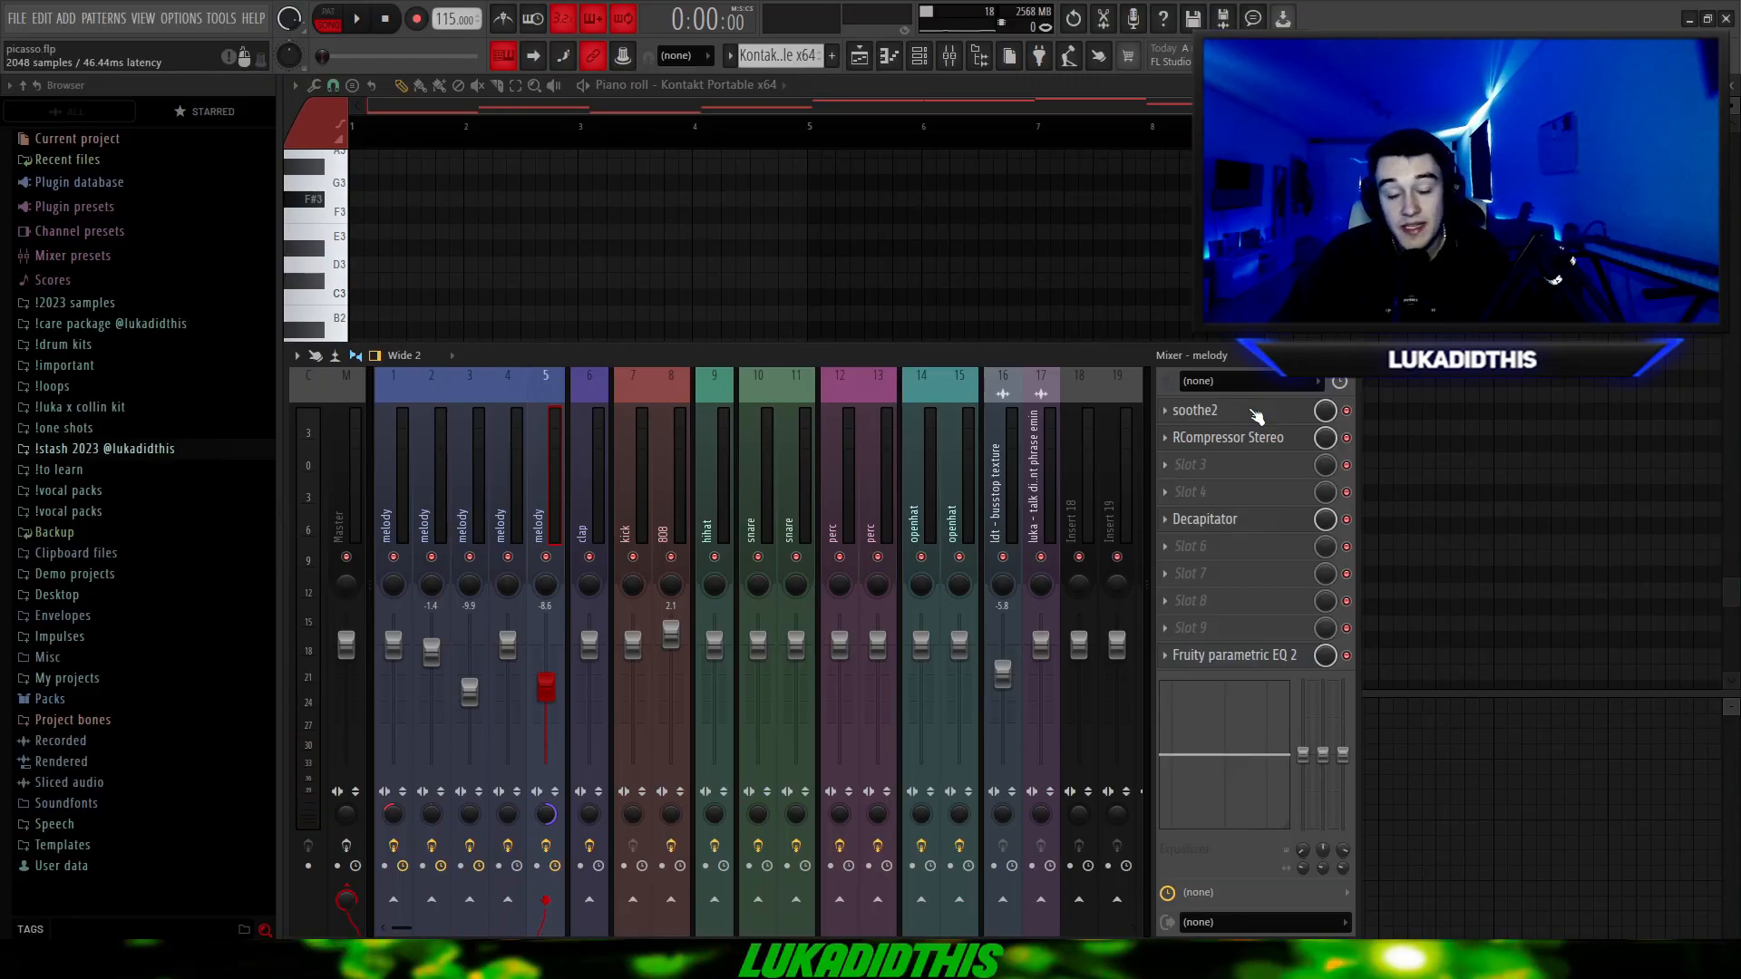
click(1256, 415)
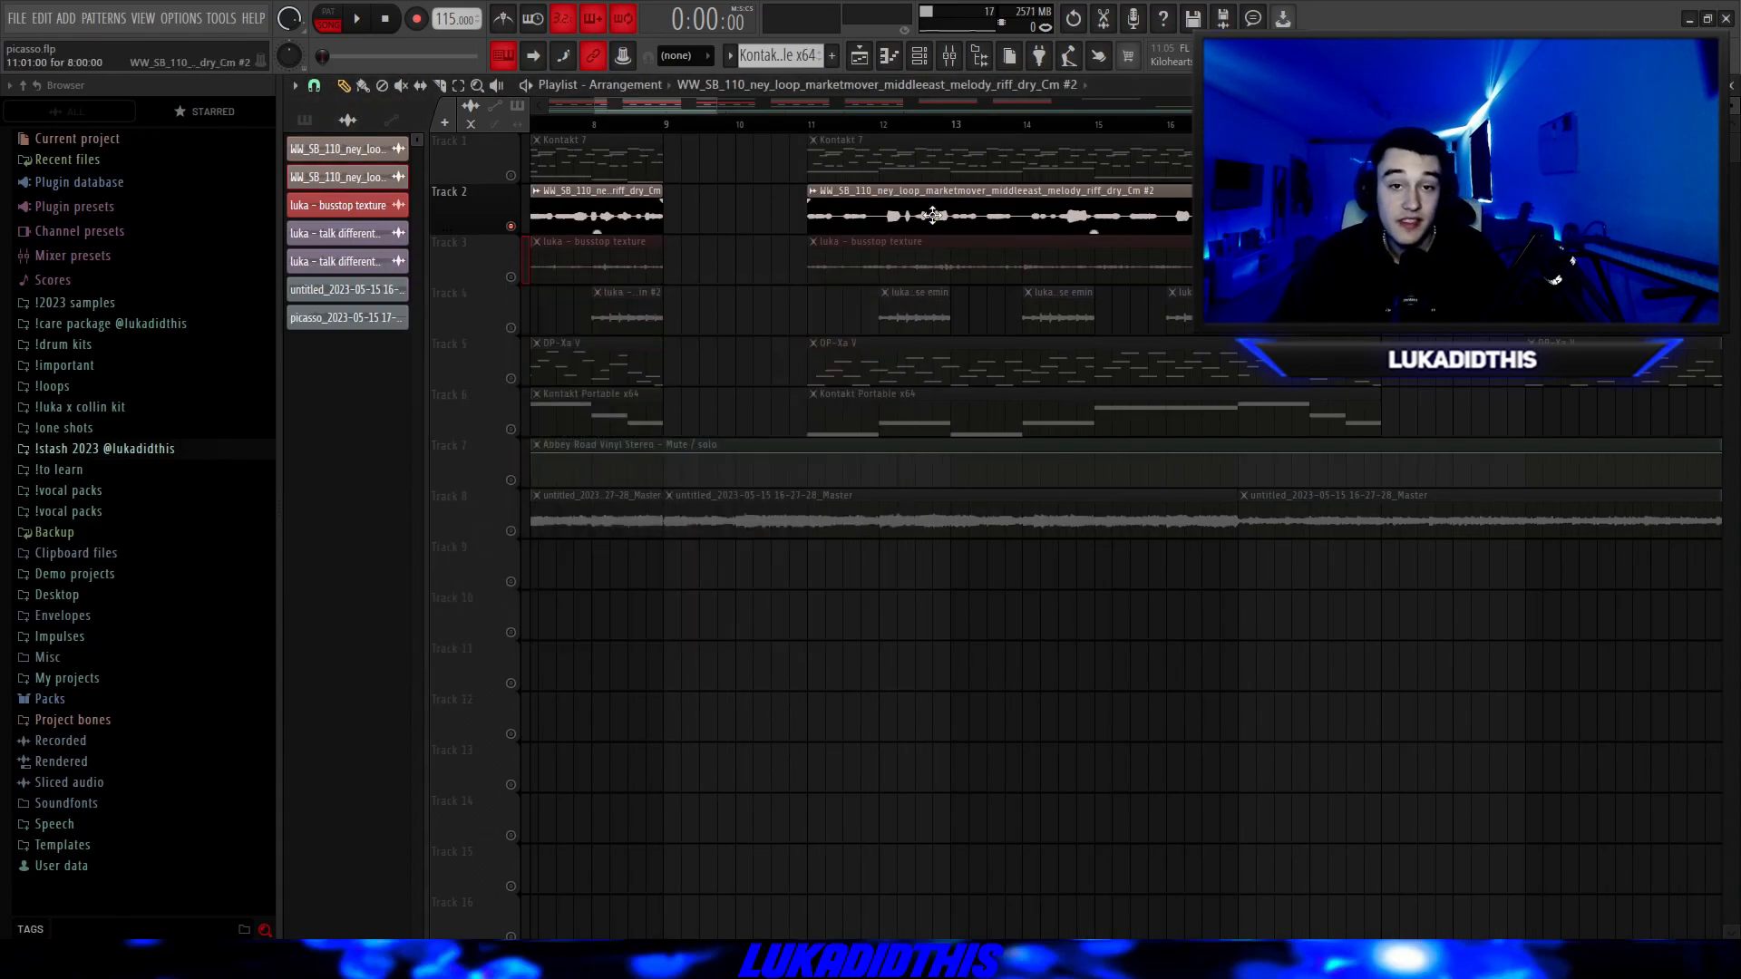
Open the ney loop clip on playlist track 2, play the loop, and open RC-20 Retro Color on mixer track 2.
double_click(933, 215)
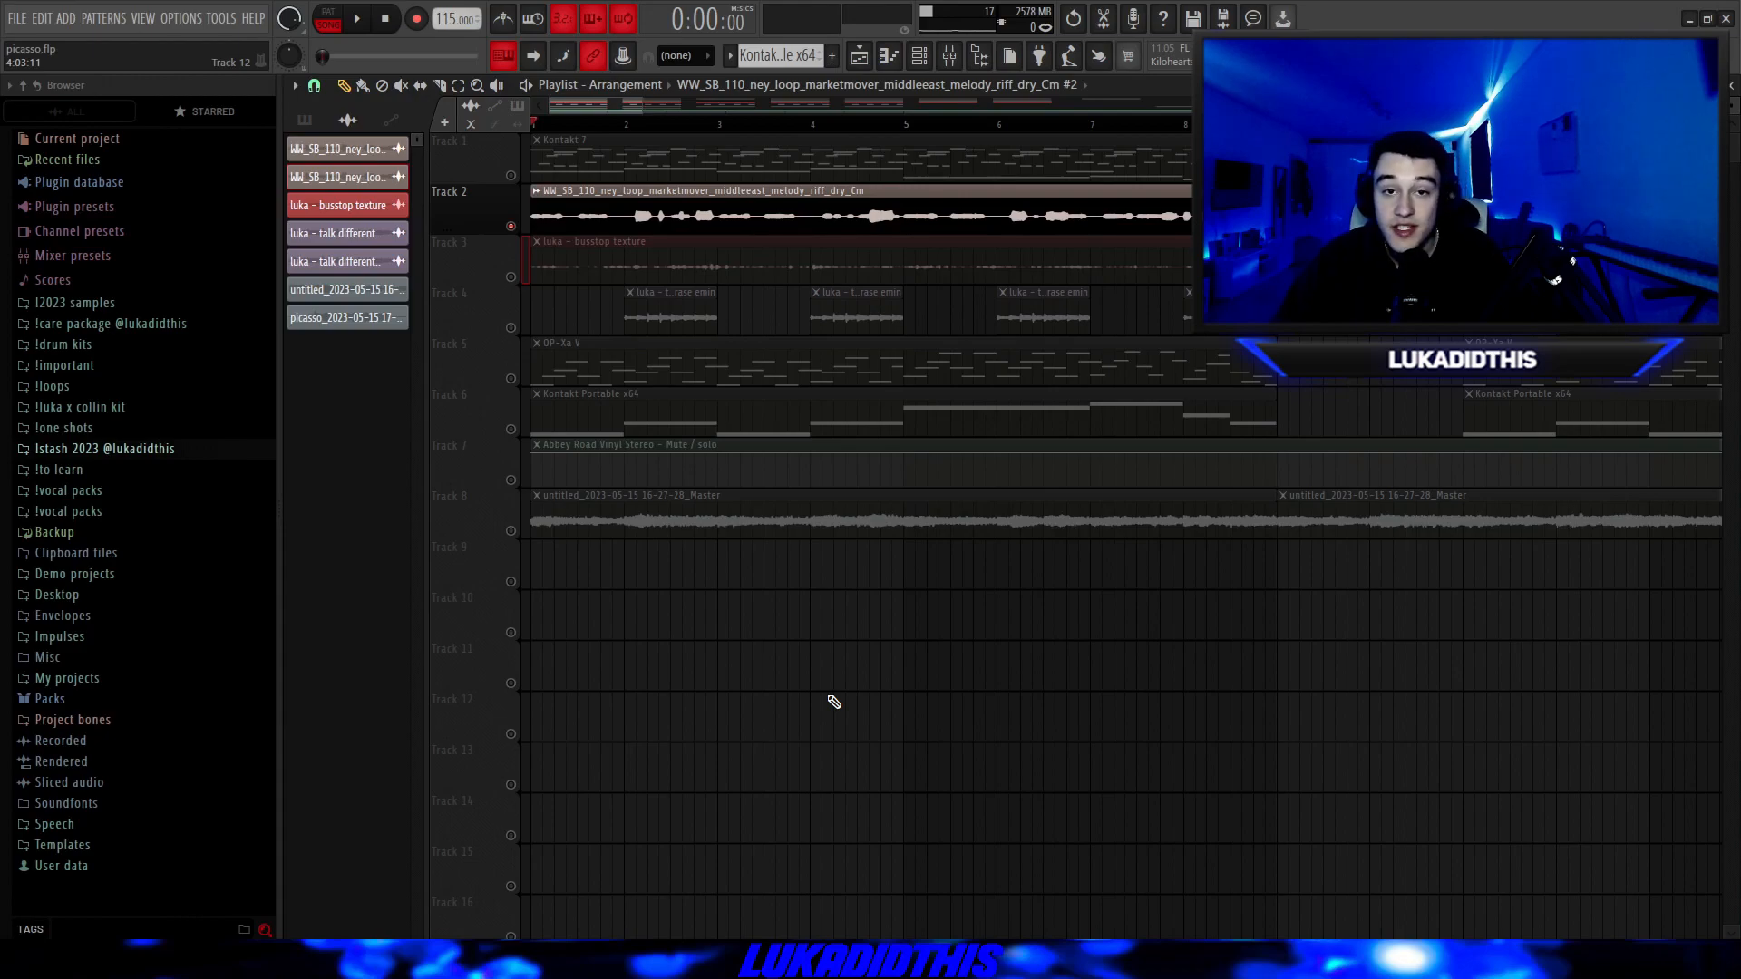
scroll(634, 613, down, 2)
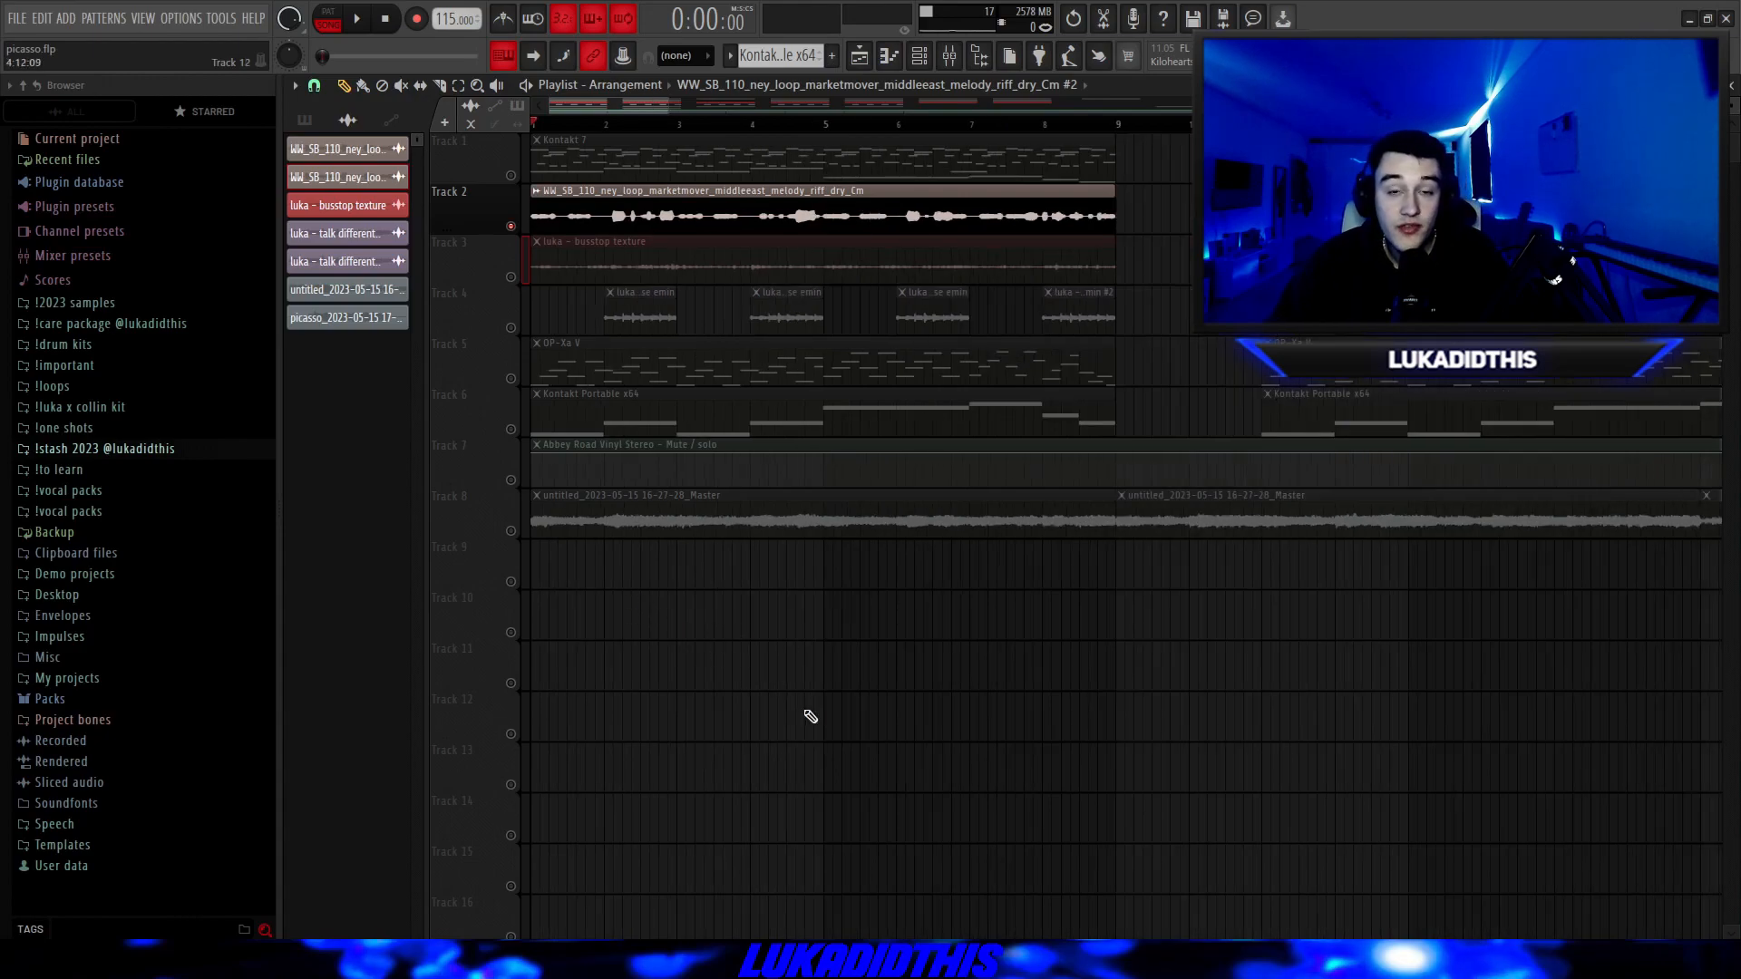
key(space)
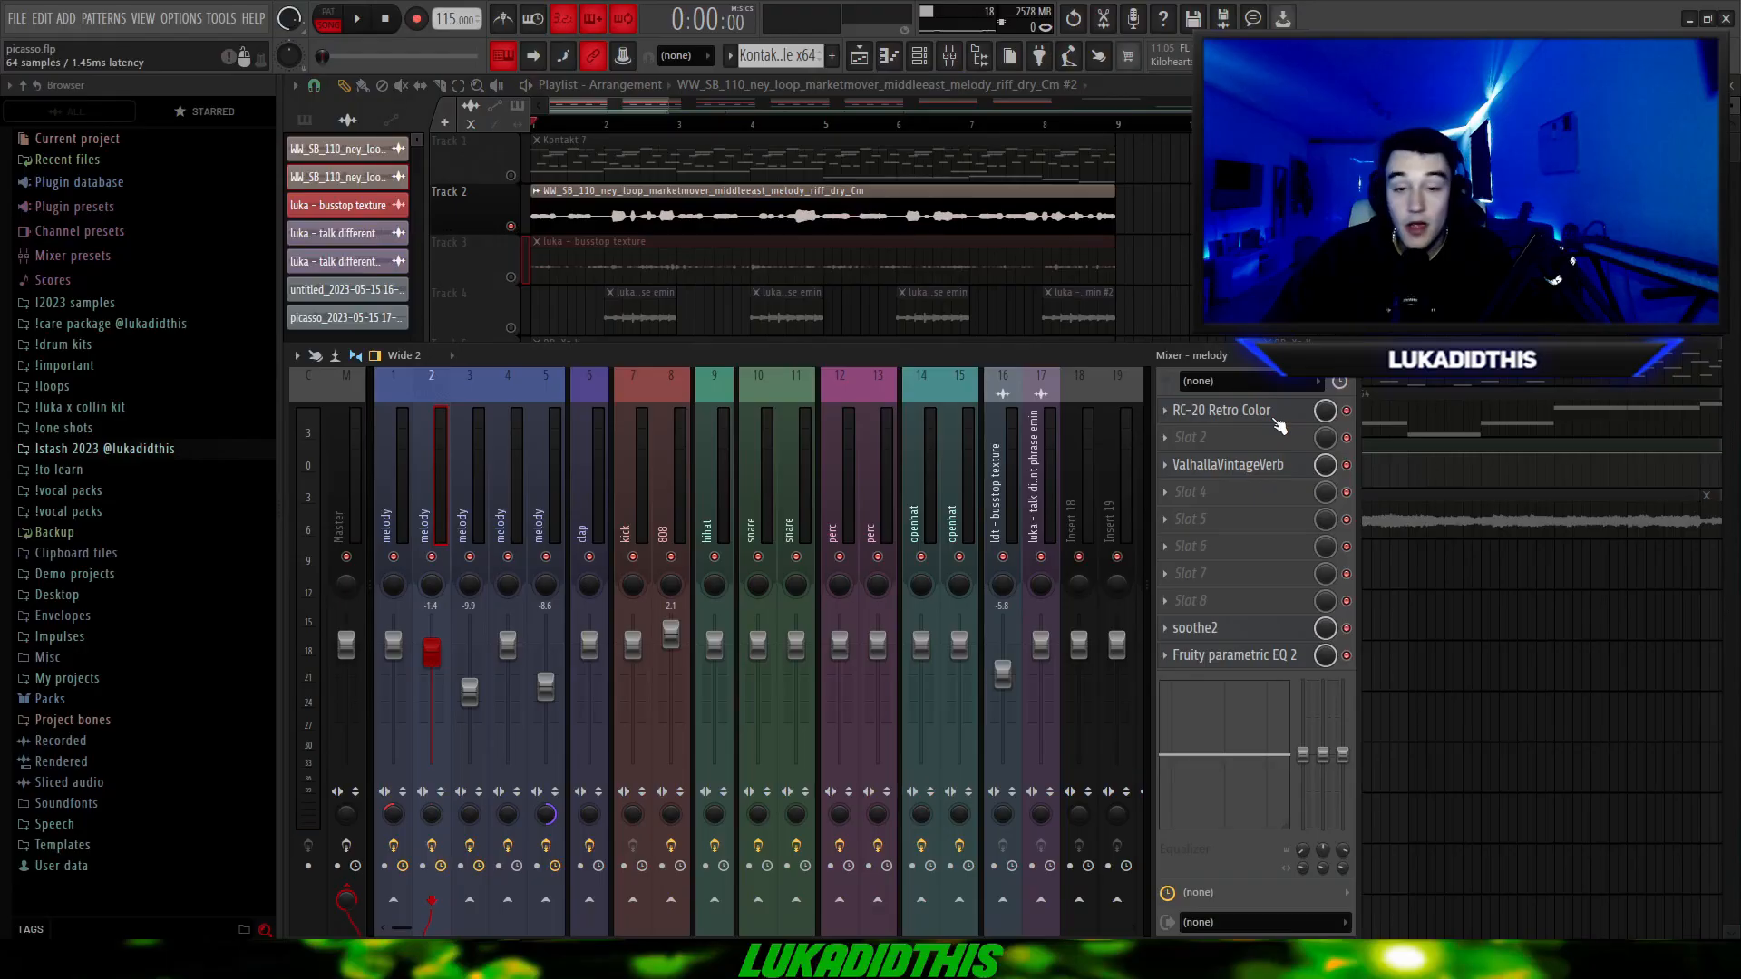
click(1273, 417)
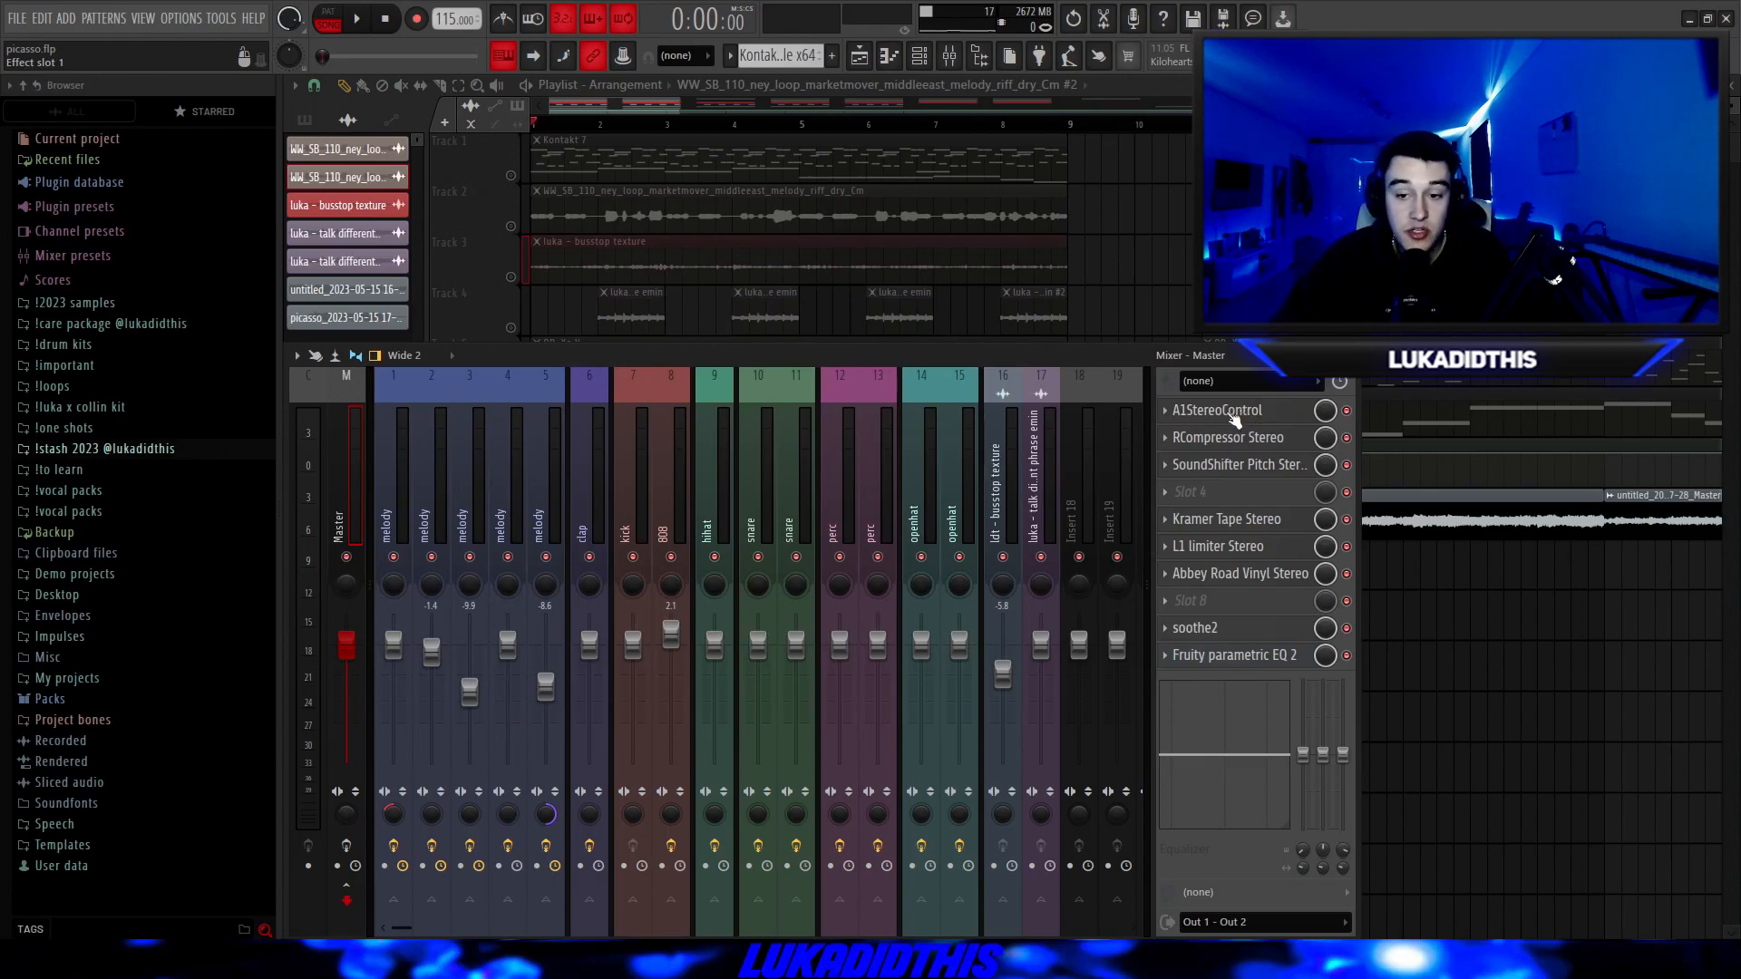
Open A1StereoControl on the Master track to examine its stereo width and Safe Bass settings.
click(1224, 410)
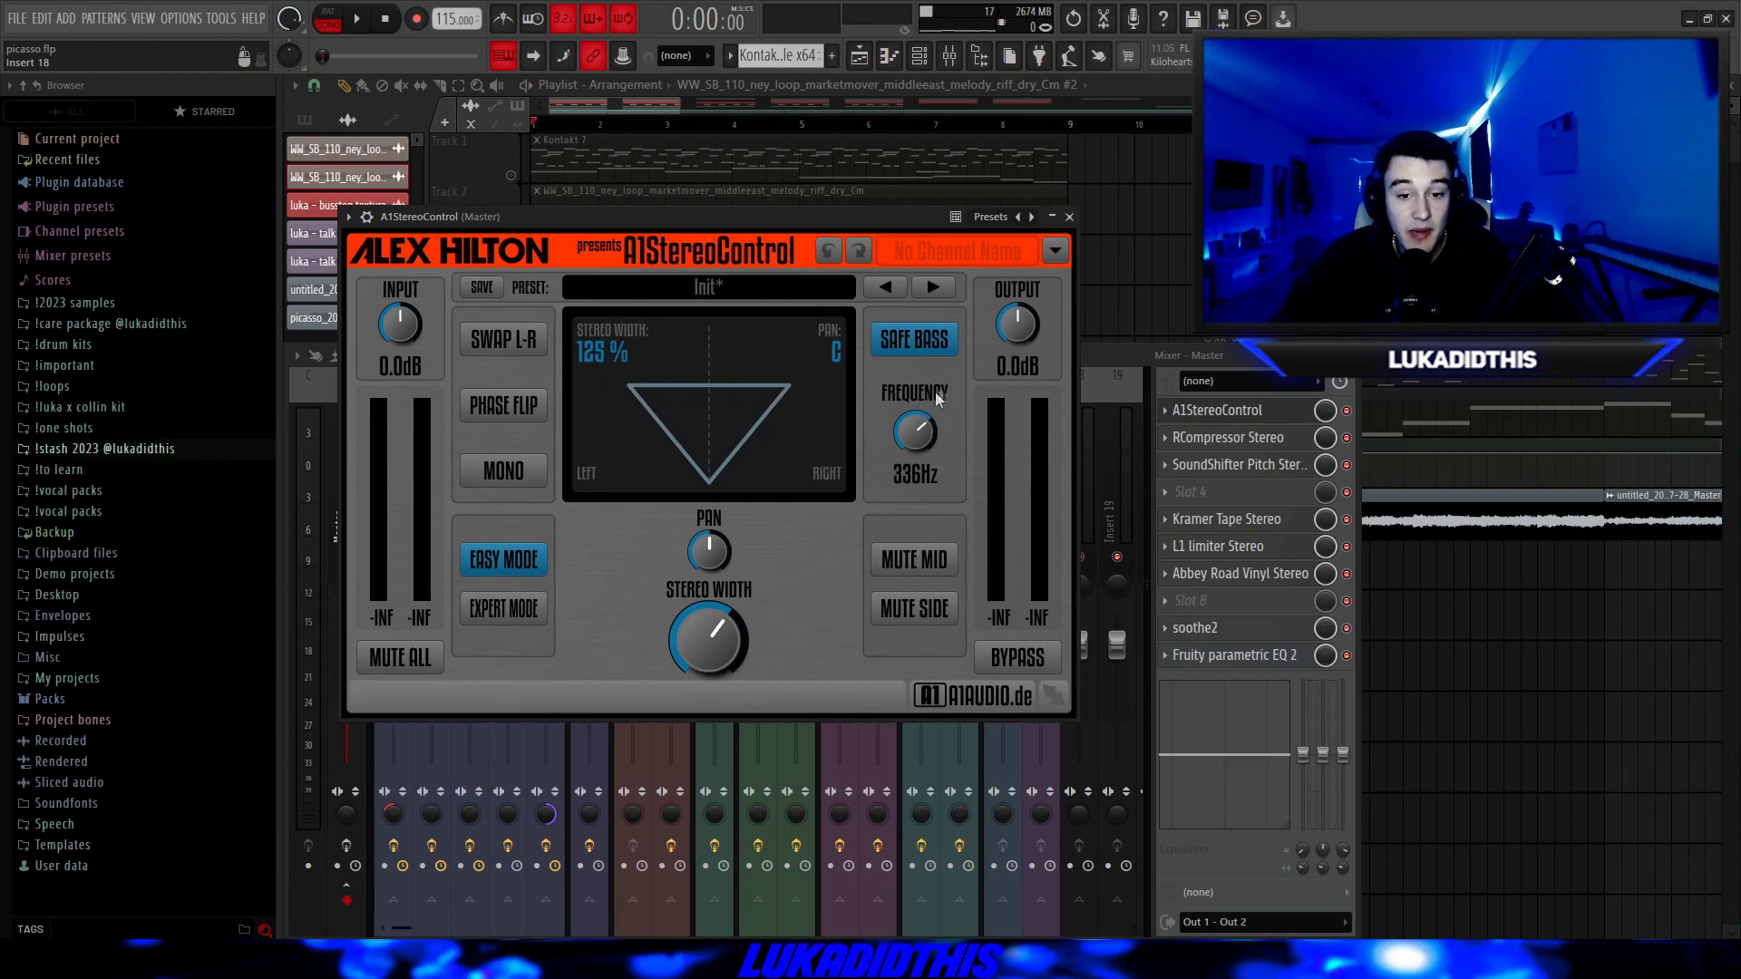
Step through the Master track's RCompressor, SoundShifter Pitch, Kramer Tape, L1 limiter, Abbey Road Vinyl and soothe2 to examine their settings.
click(1069, 218)
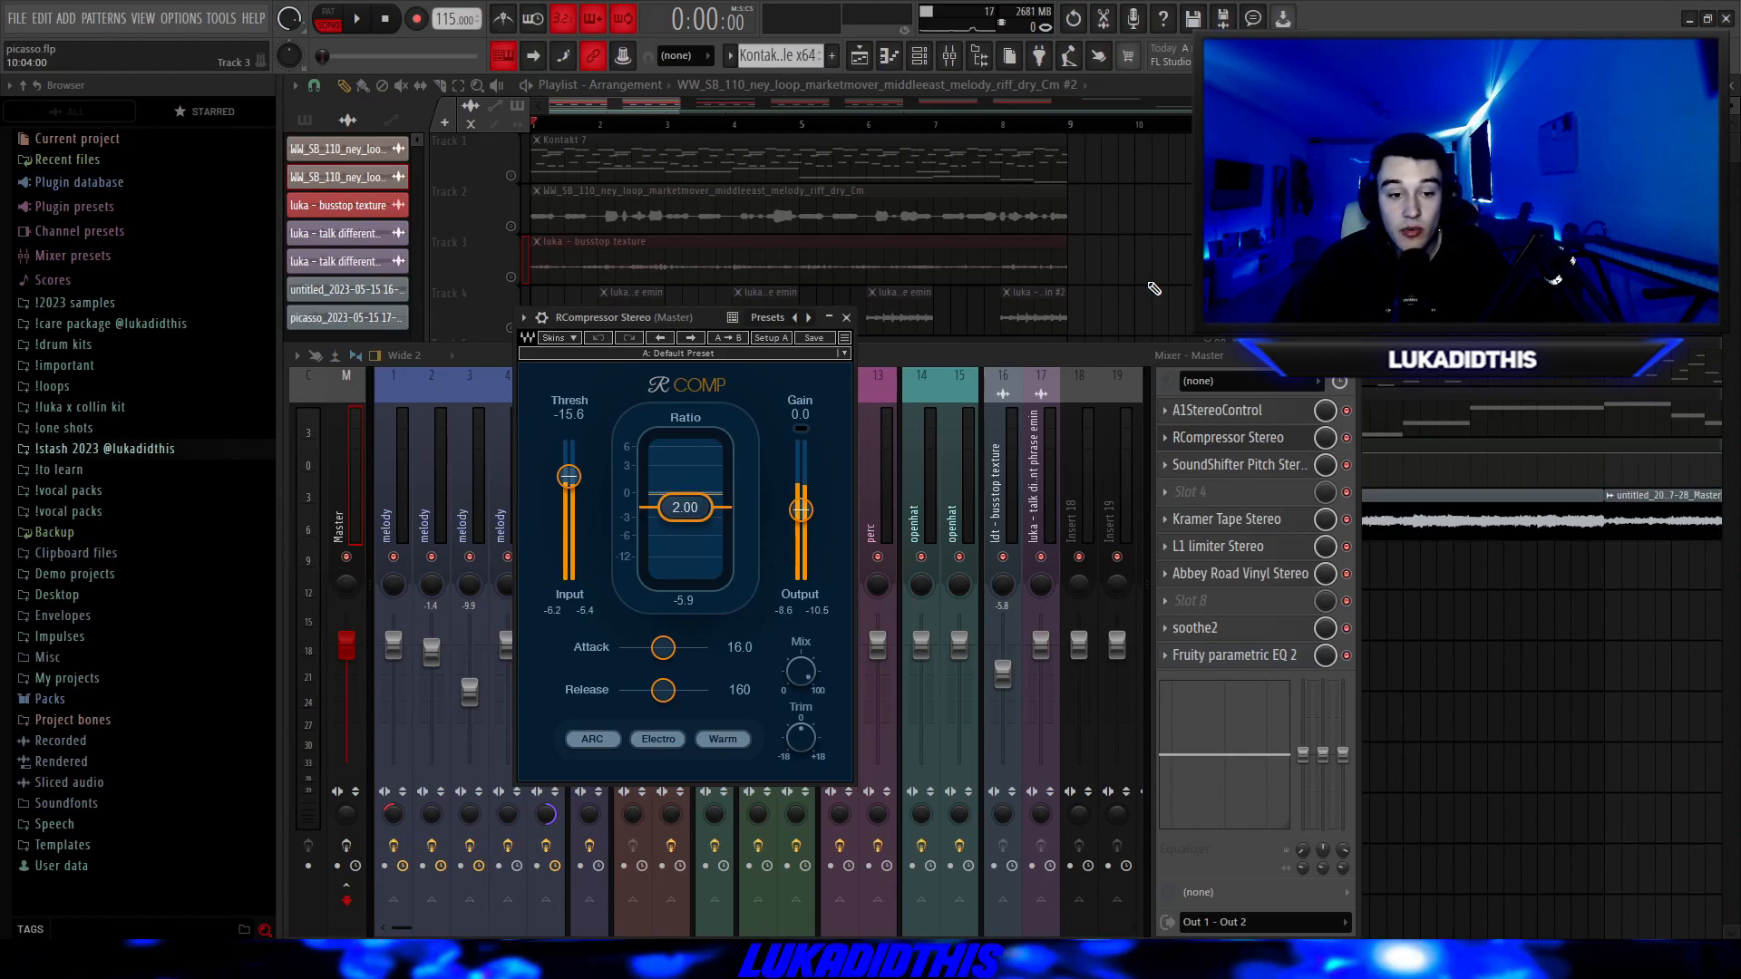
click(1215, 464)
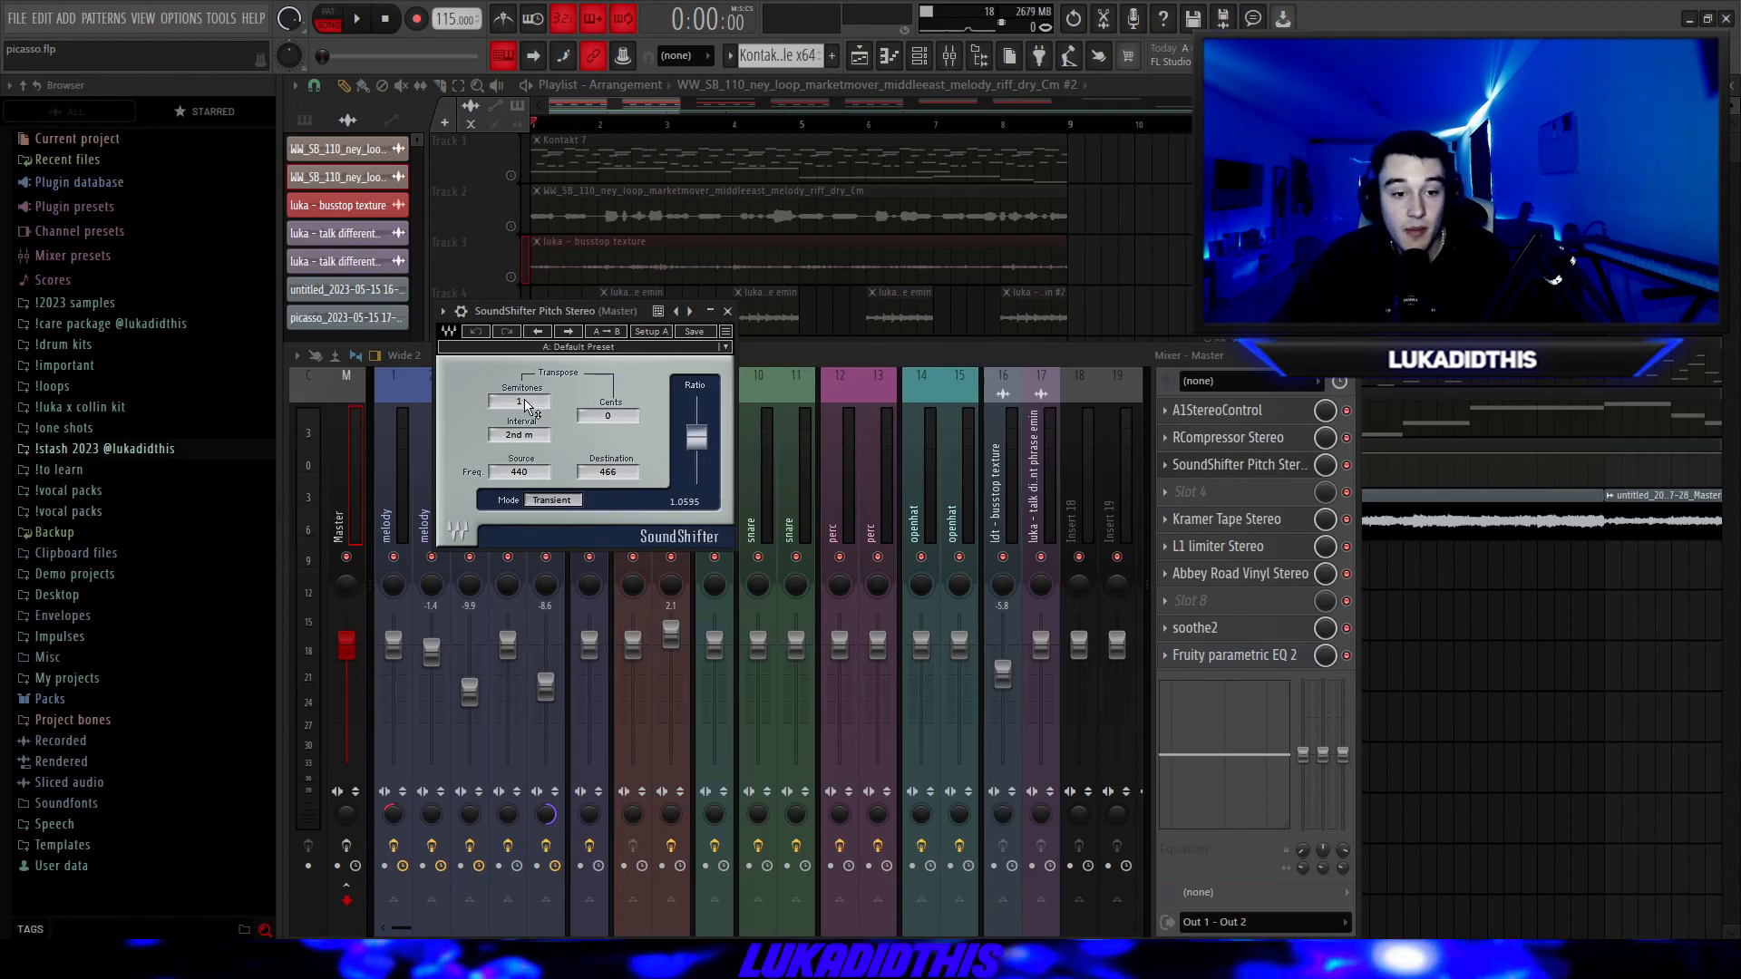
click(1226, 519)
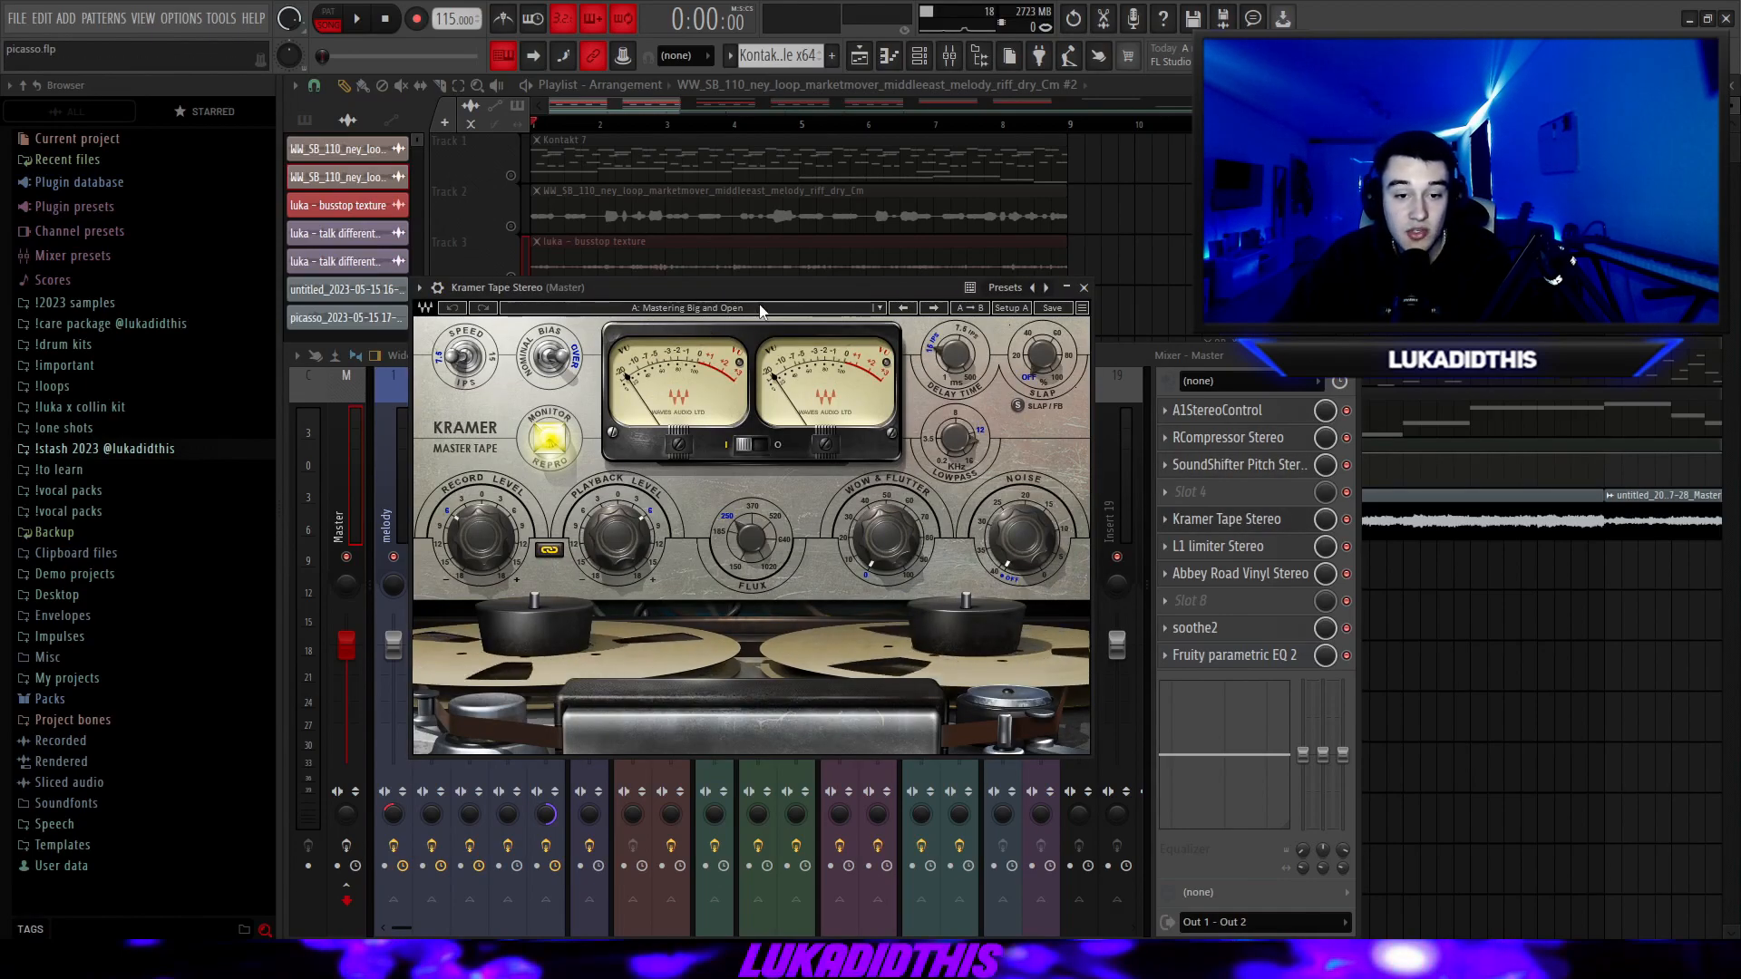
click(1217, 547)
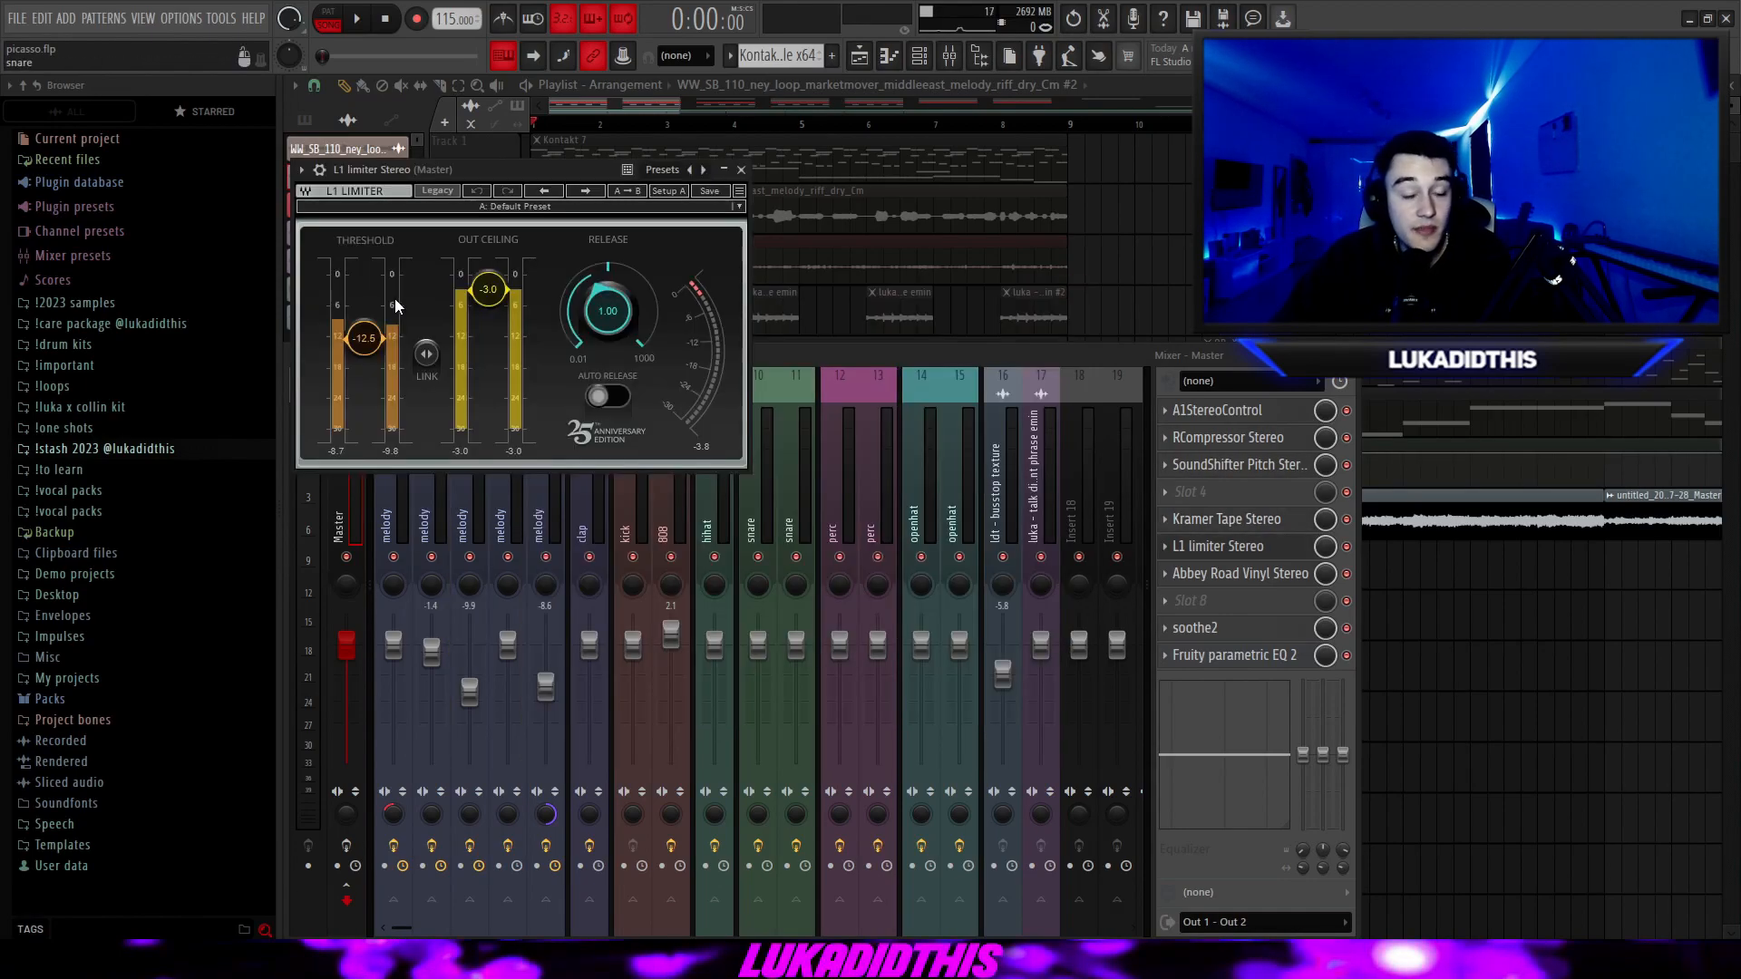
click(741, 169)
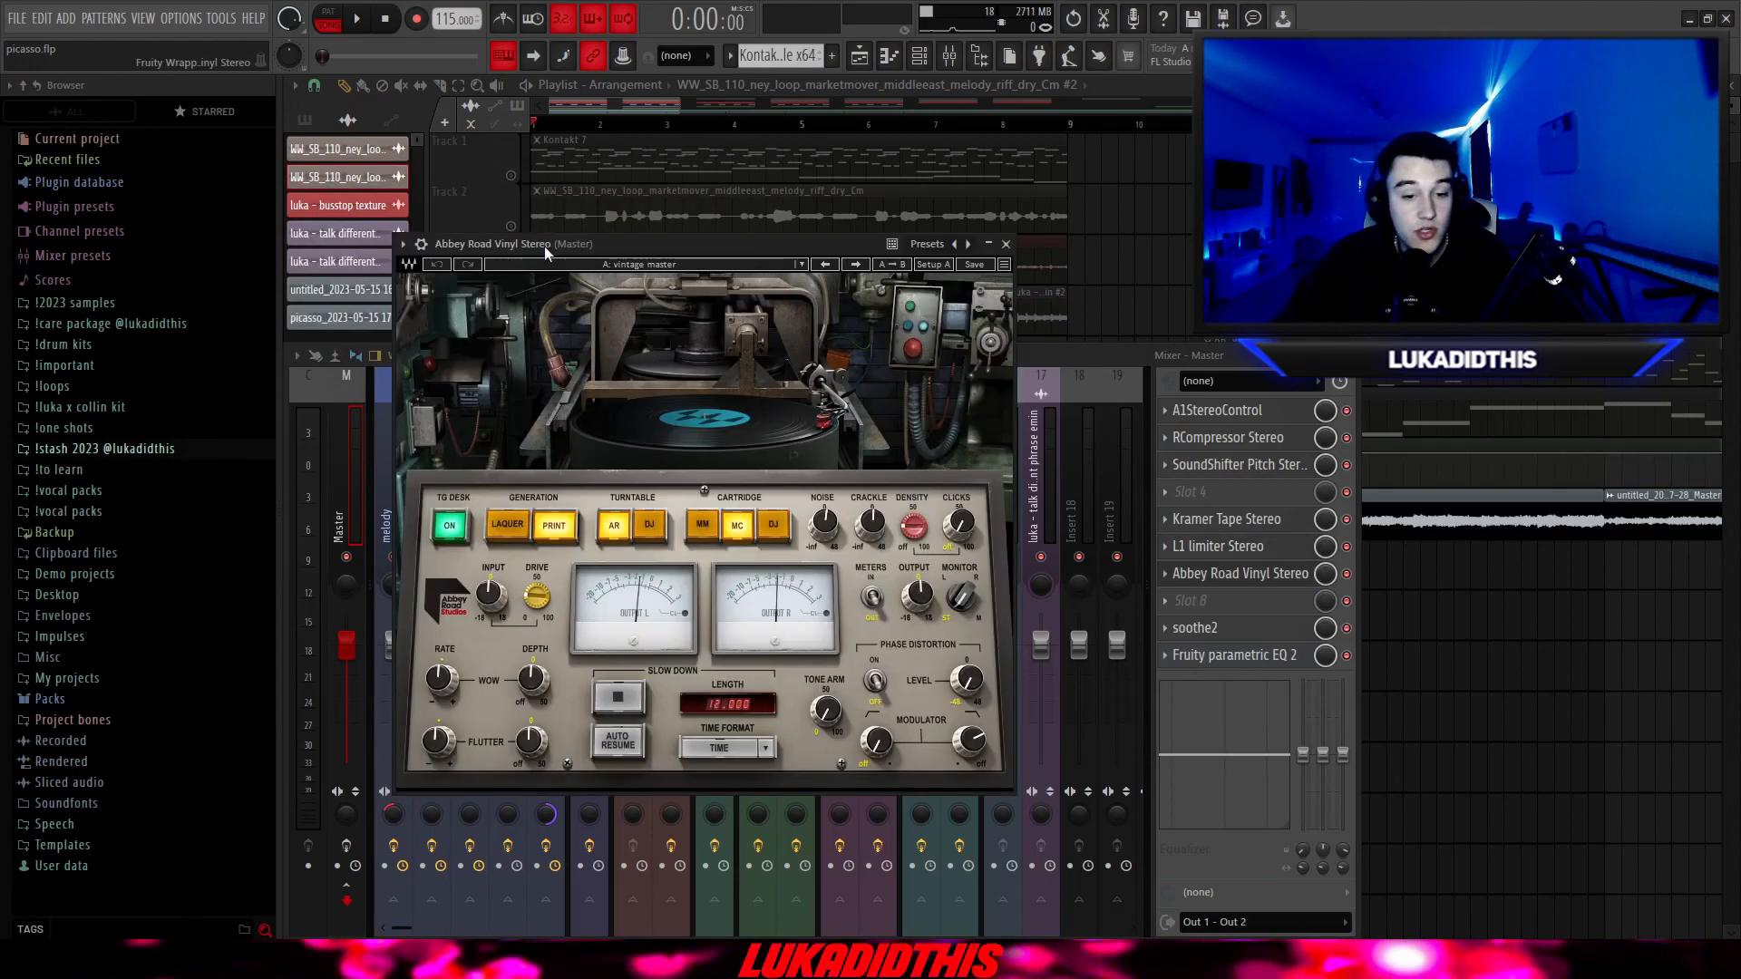
click(1005, 244)
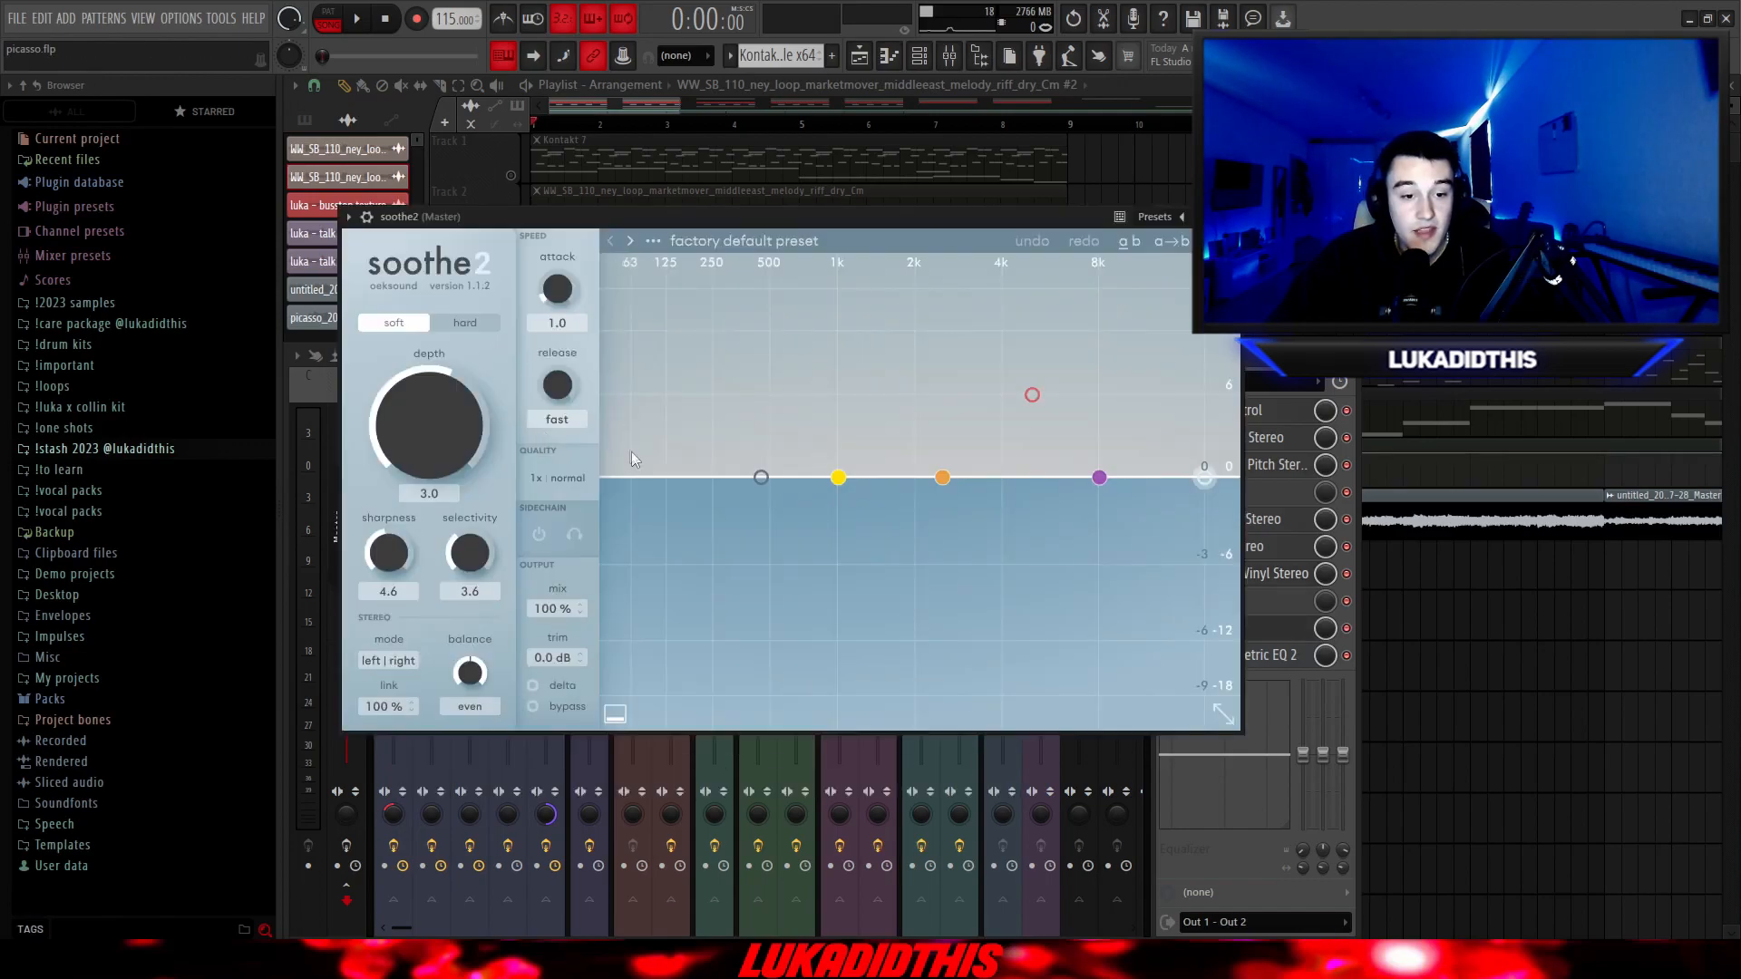
click(1232, 216)
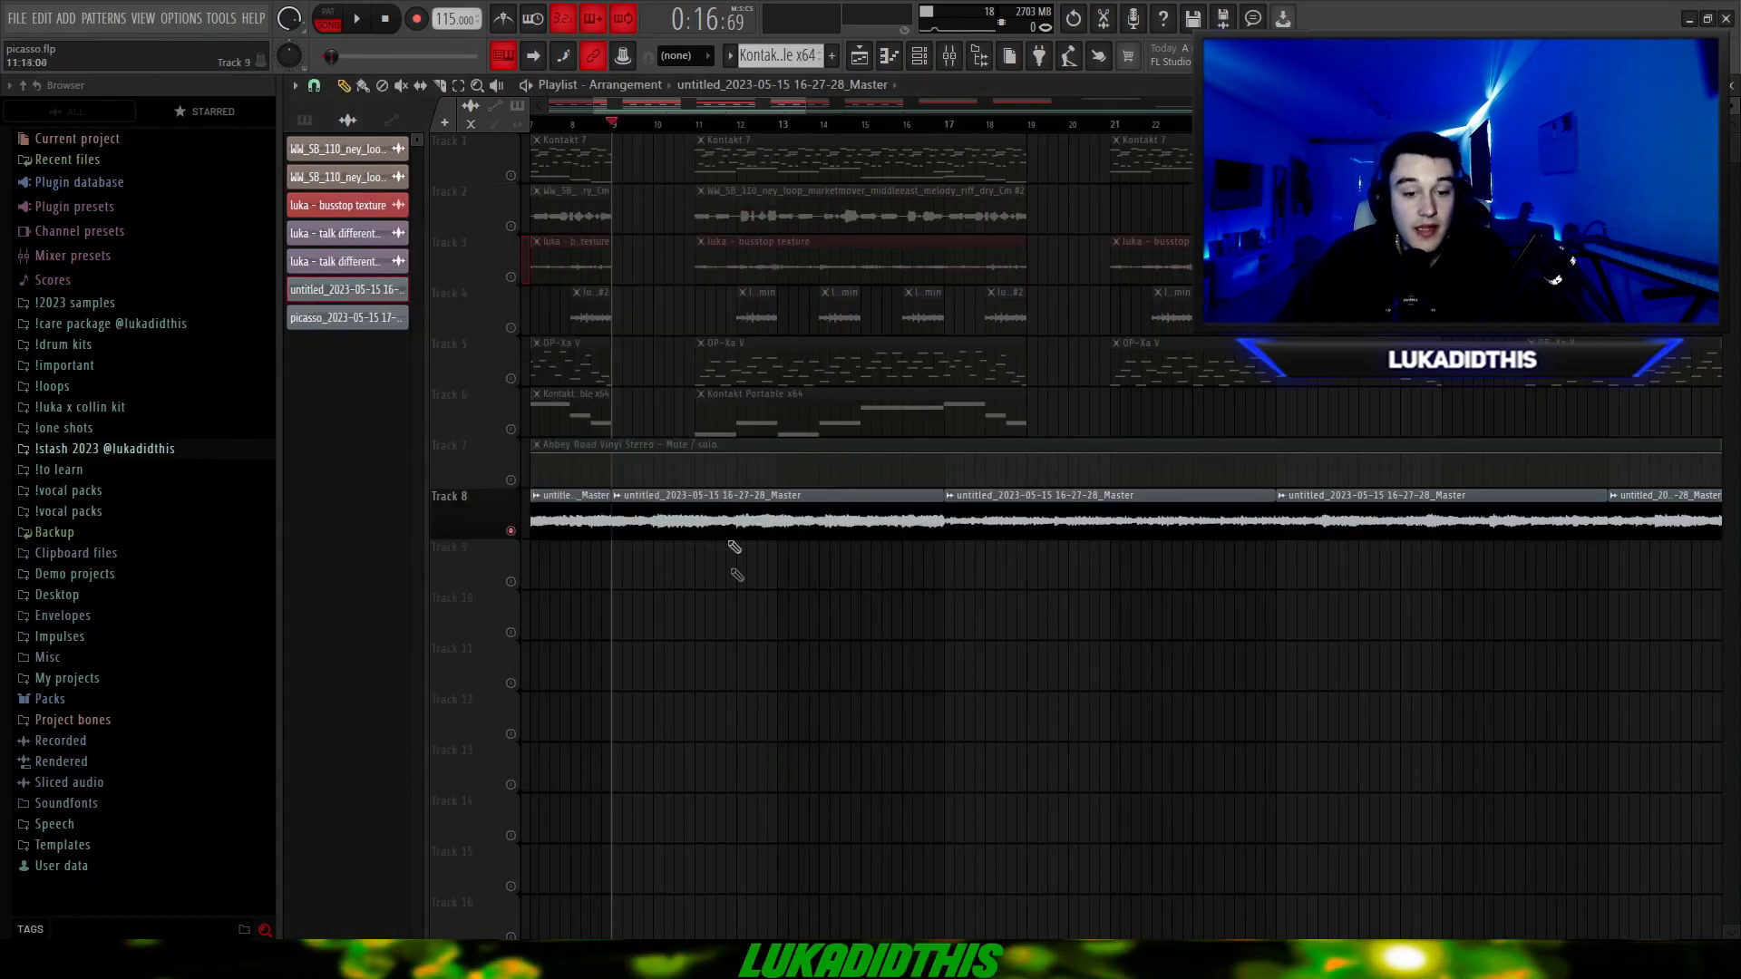
Open the recorded master clip on playlist track 8 and examine ShaperBox2 on the 808 mixer track it is routed to.
double_click(725, 503)
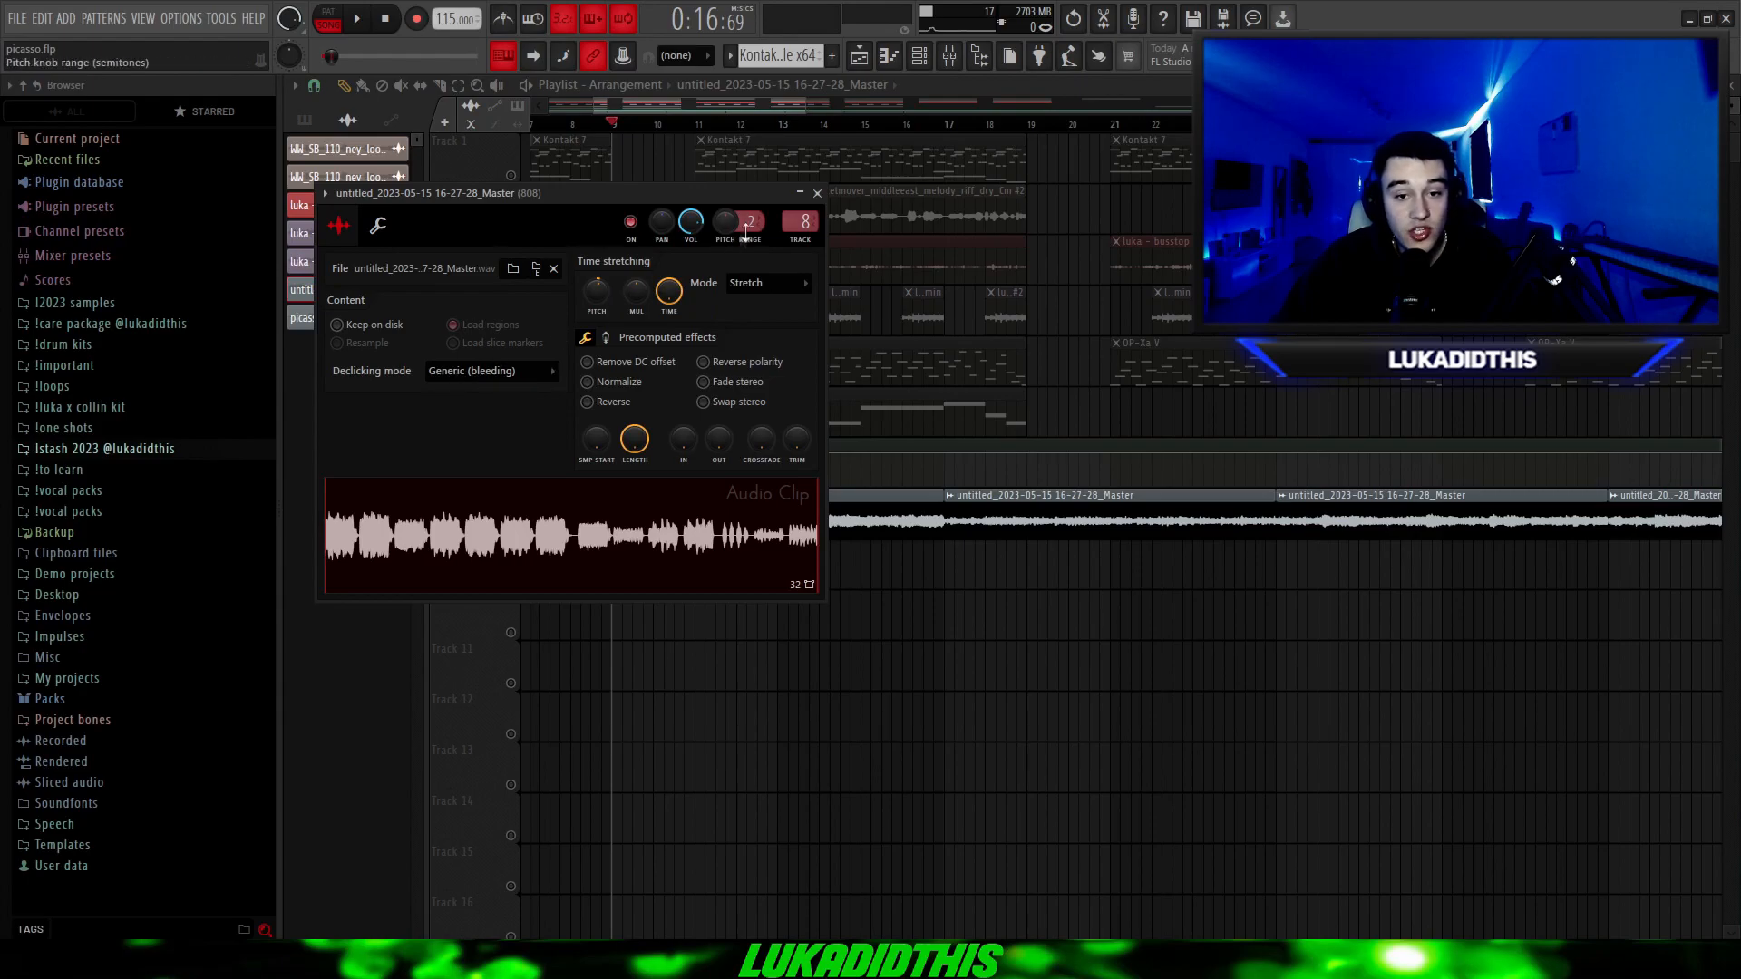
key(F9)
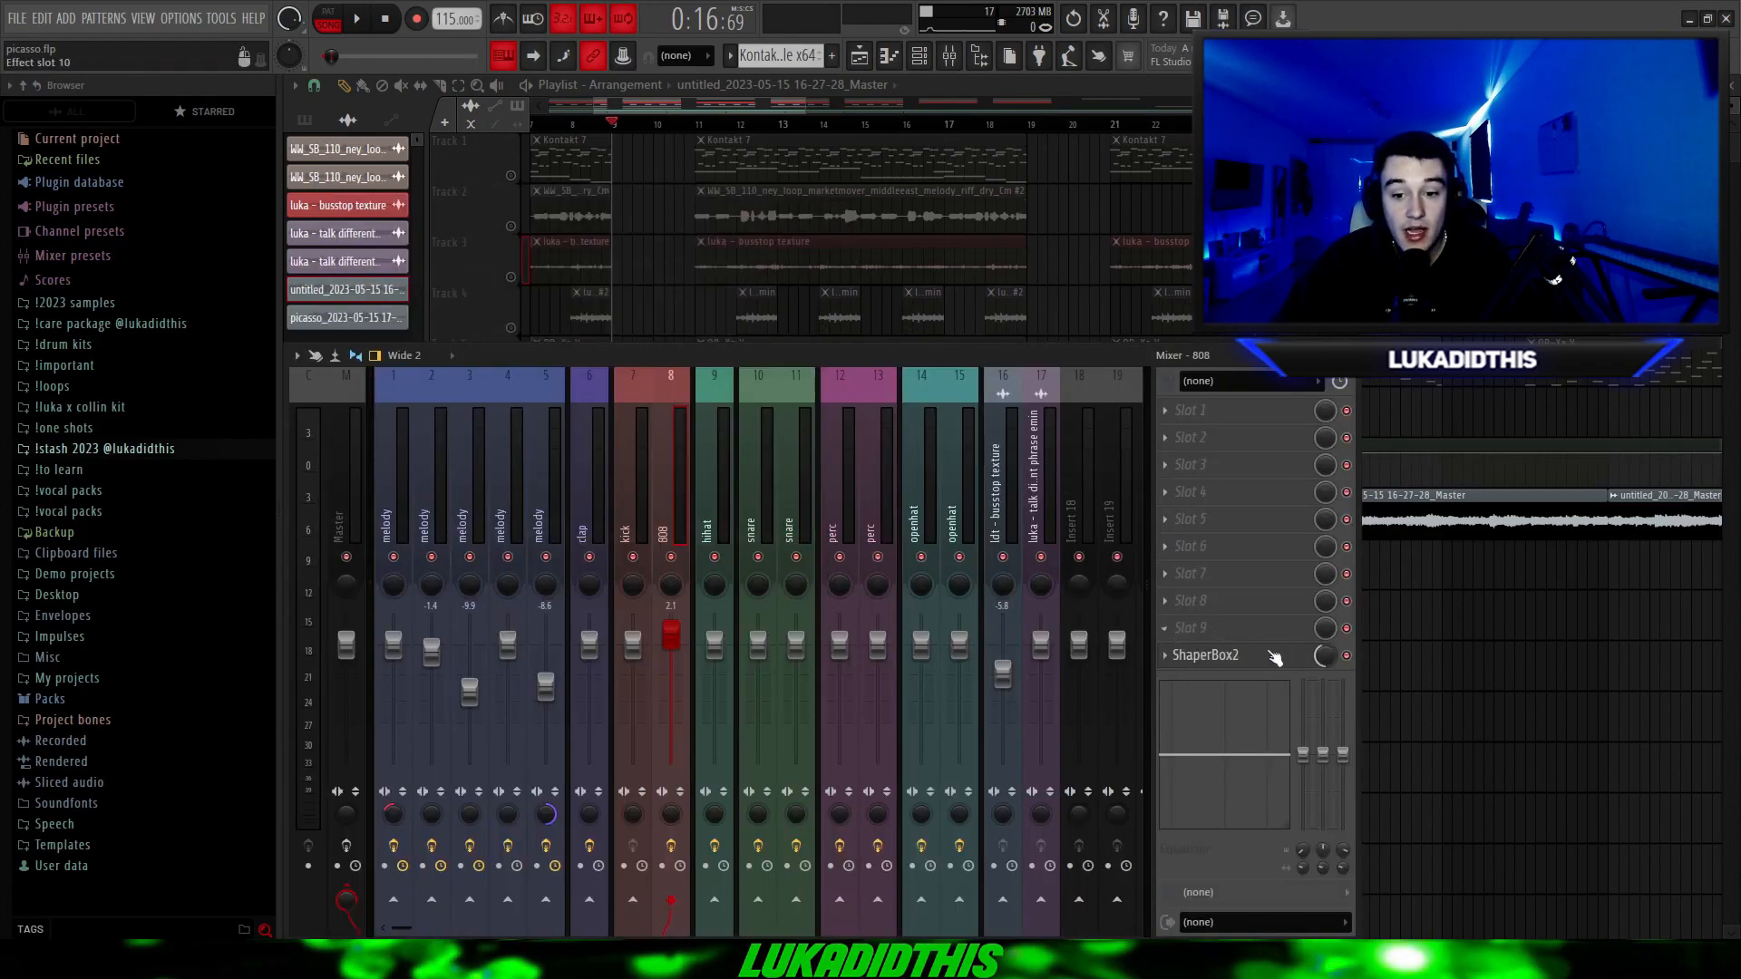
click(1256, 660)
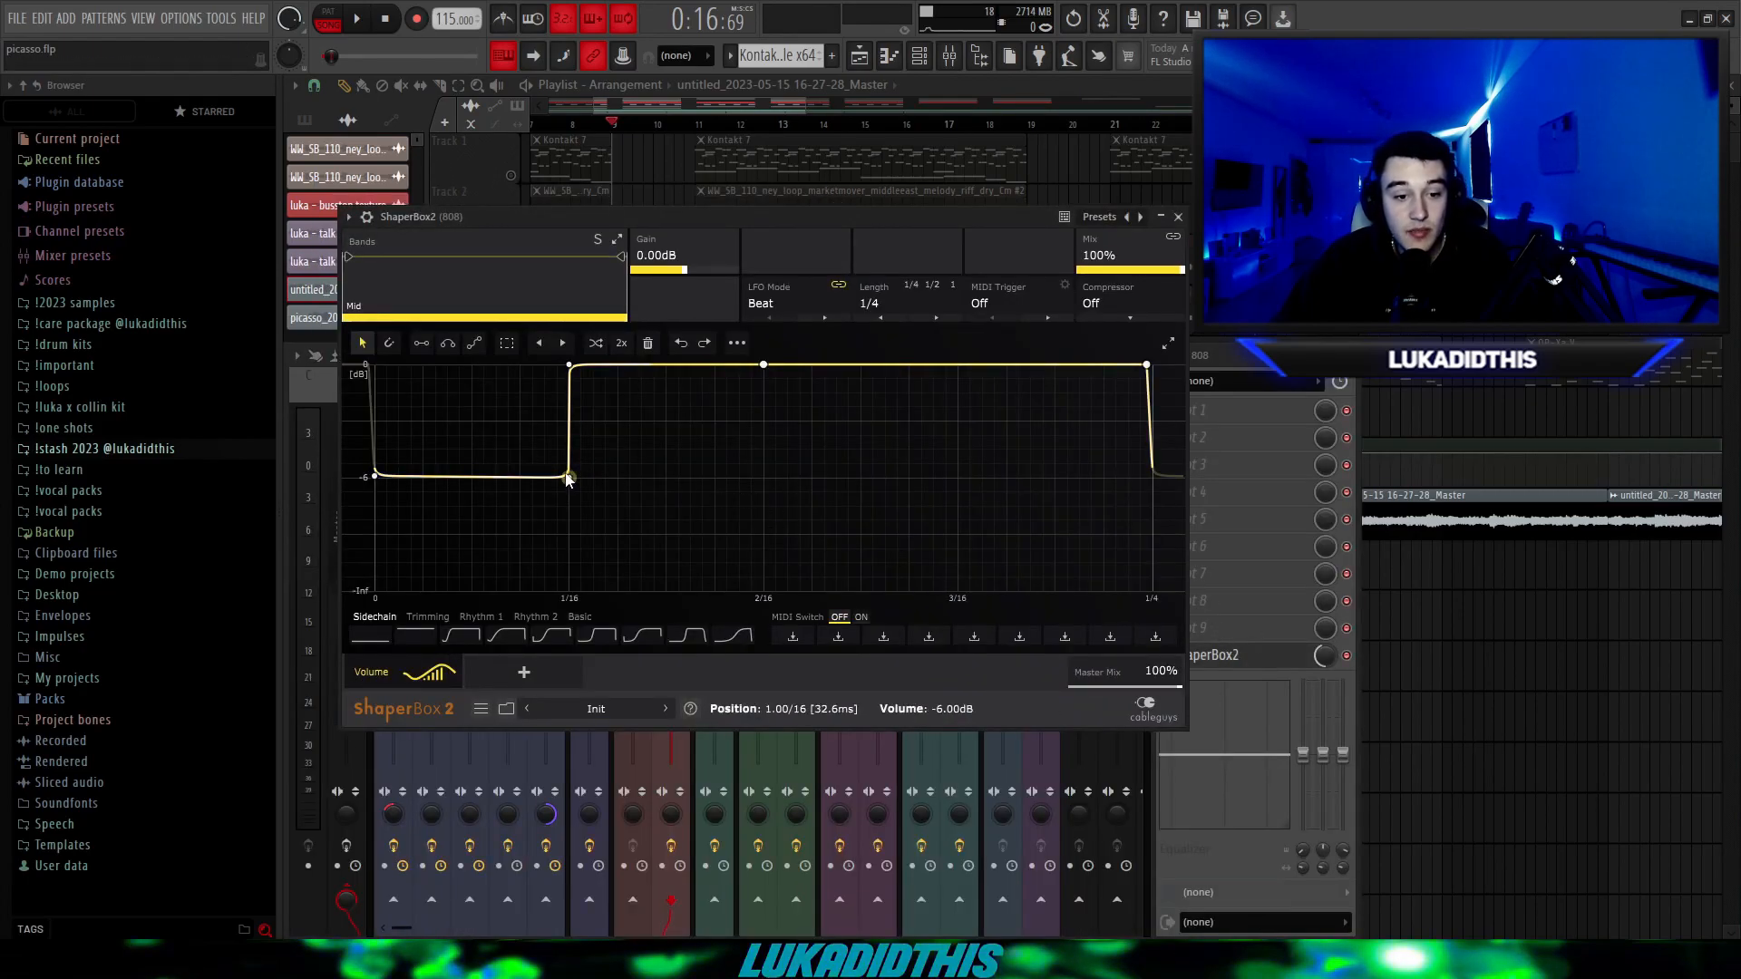
click(1178, 218)
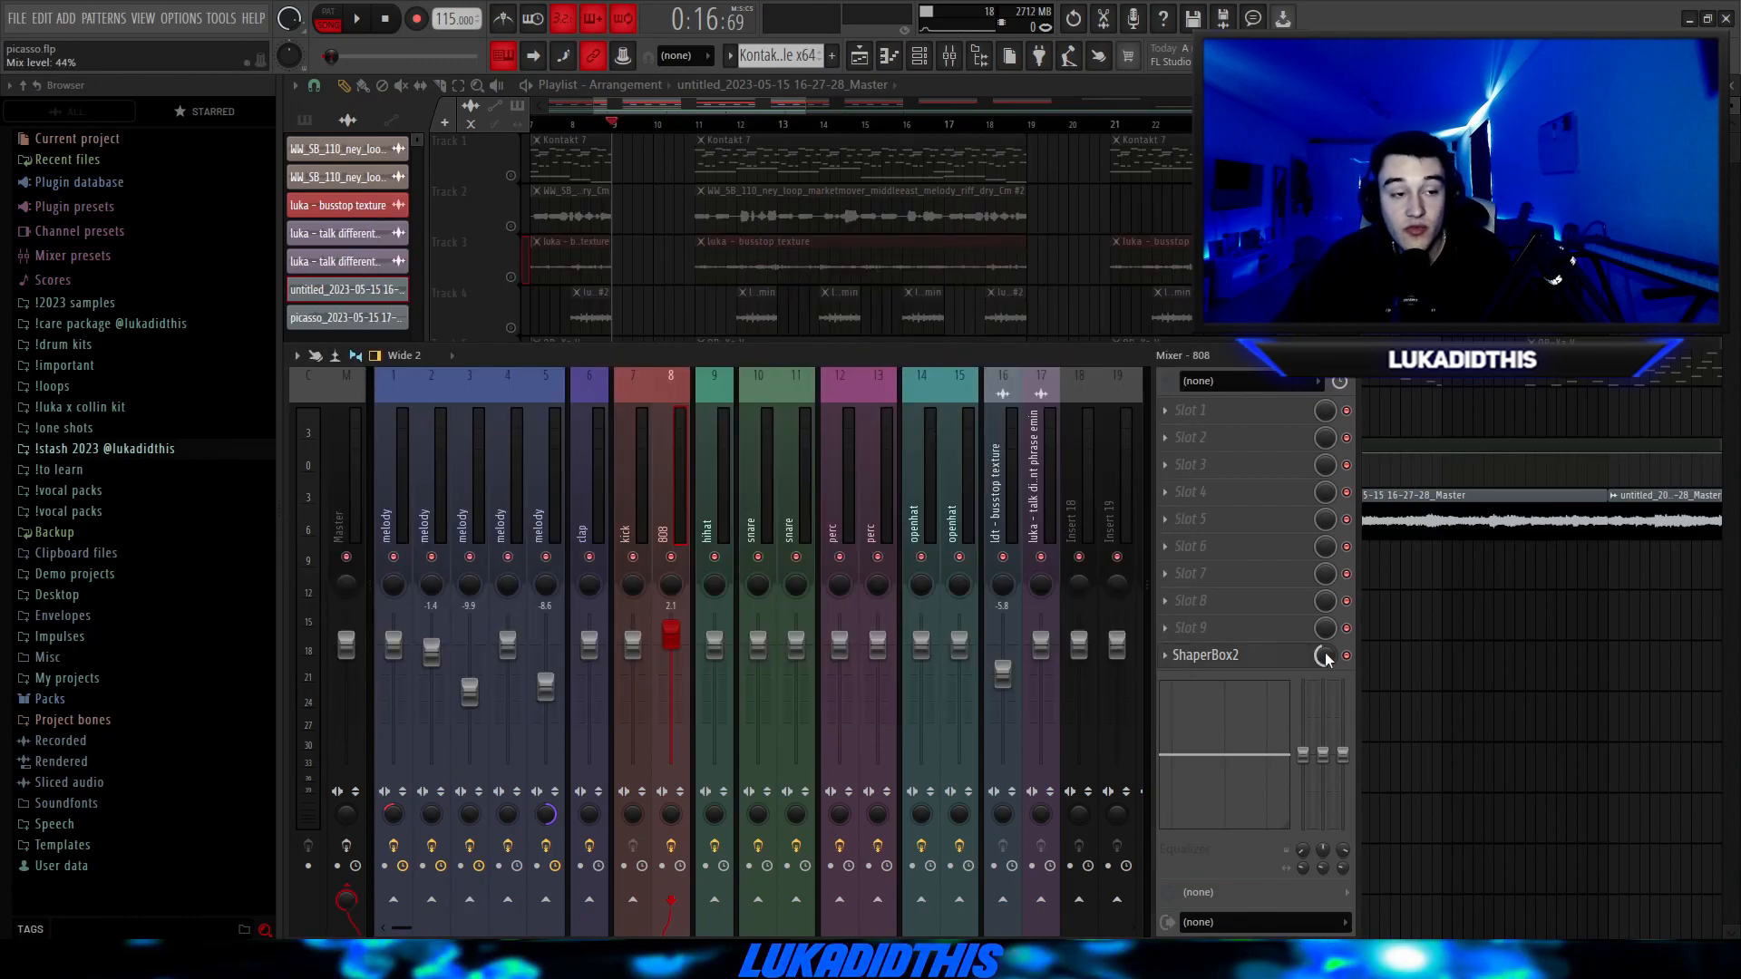
key(F9)
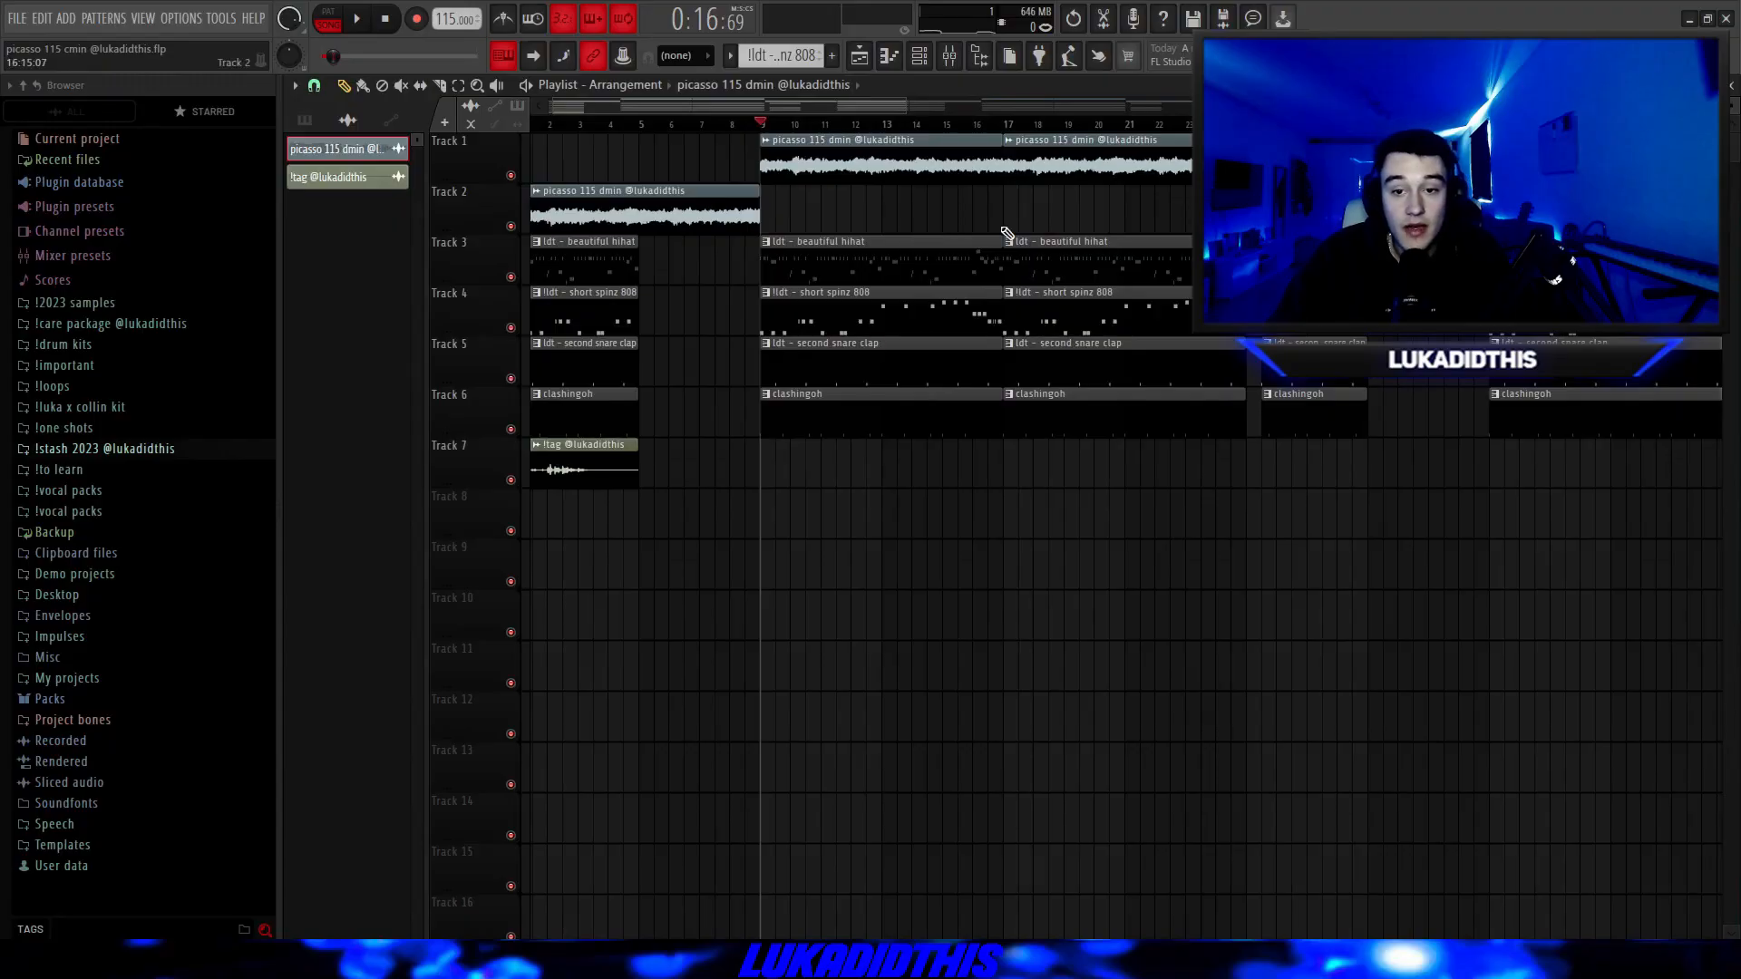
Examine the beautiful hihat pattern in the piano roll of the drum project and play it.
double_click(866, 170)
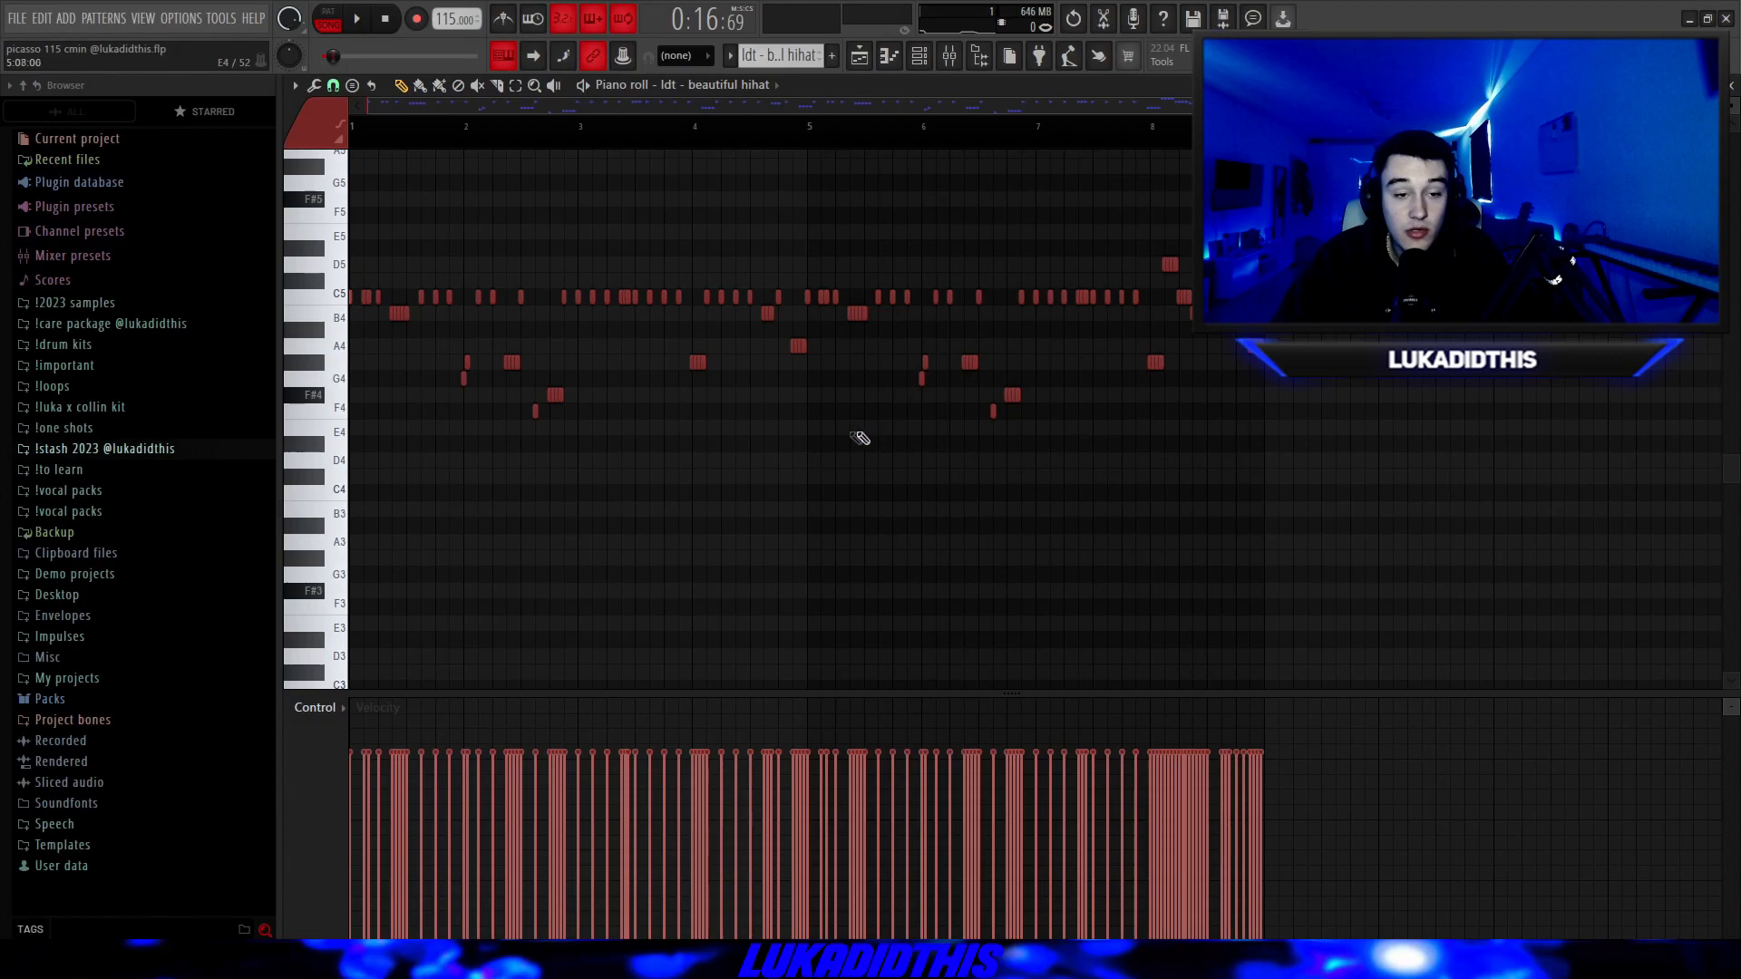
scroll(352, 295, up, 1)
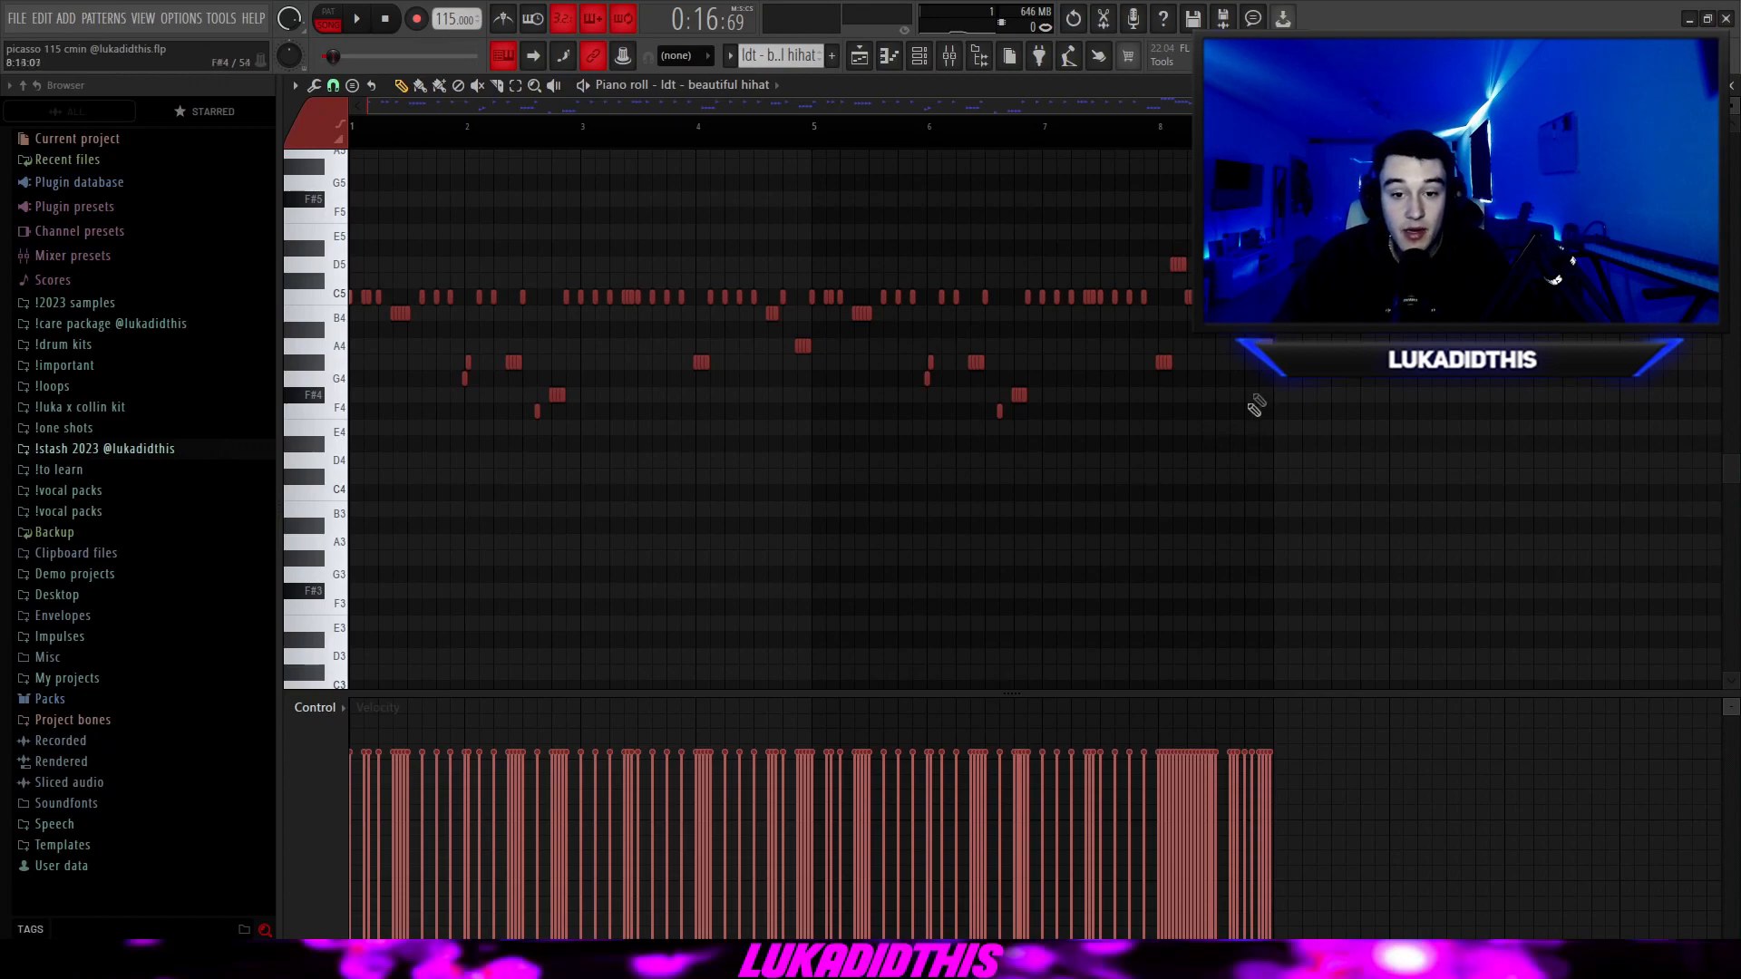
scroll(754, 463, down, 1)
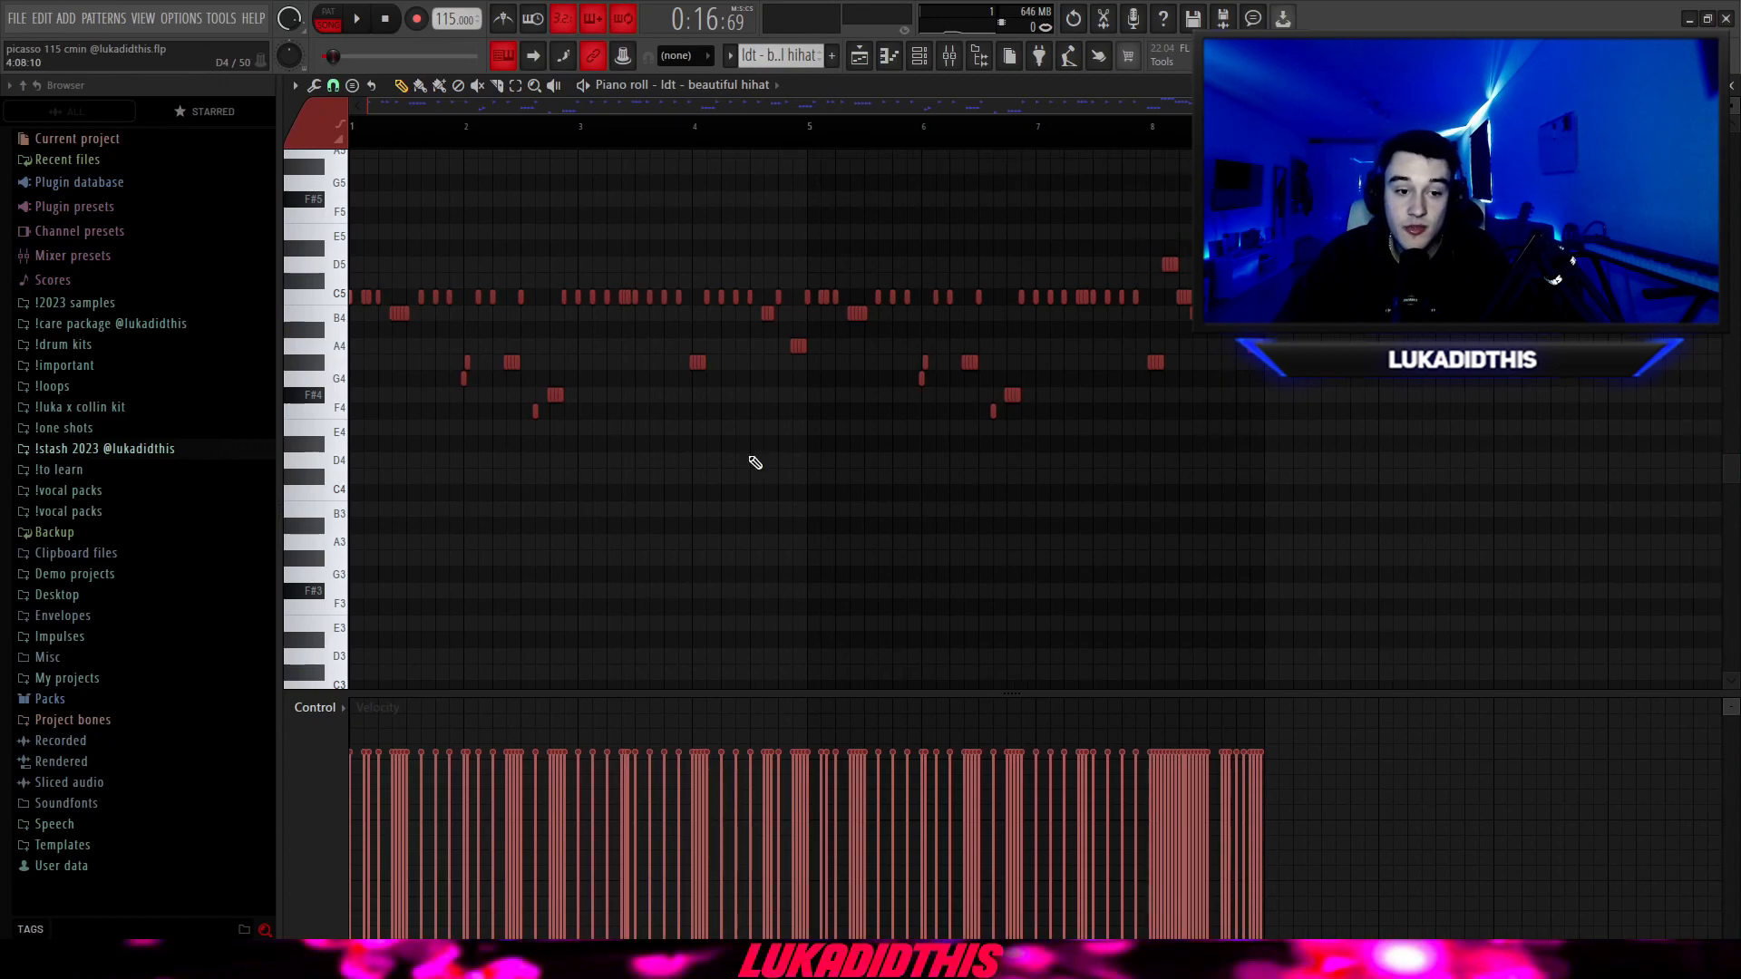
key(space)
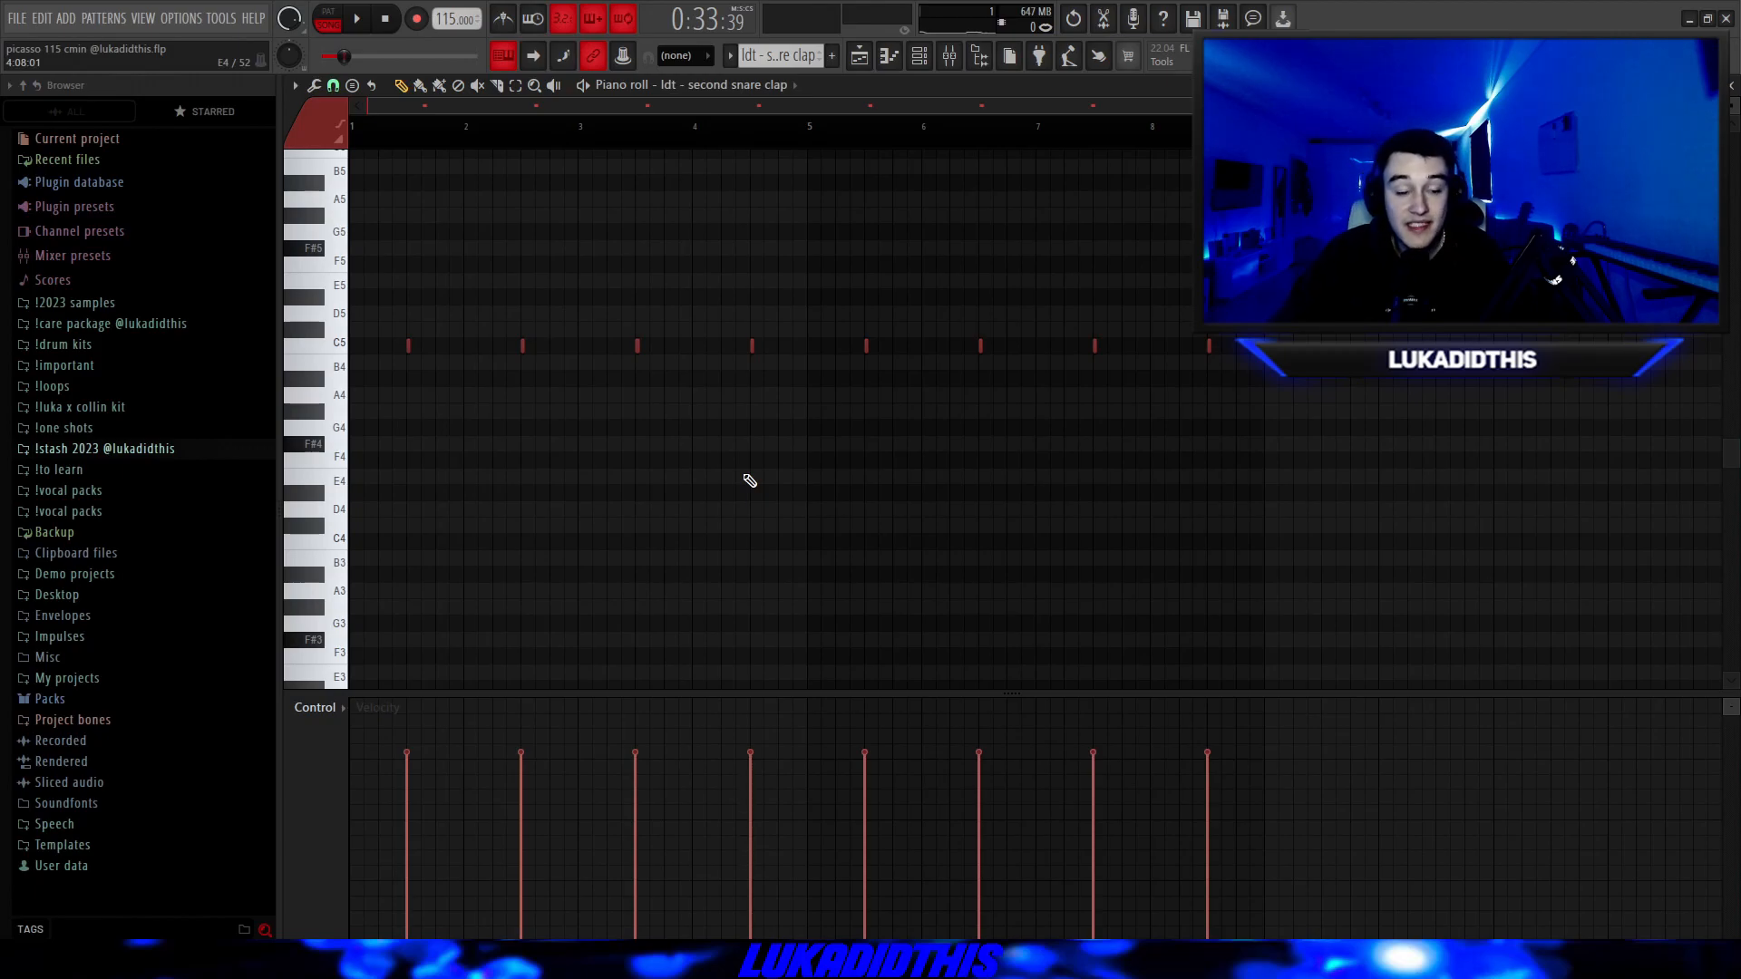
Examine the second snare clap and clashingoh patterns in the piano roll and play each one.
scroll(750, 481, up, 2)
scroll(1066, 553, down, 1)
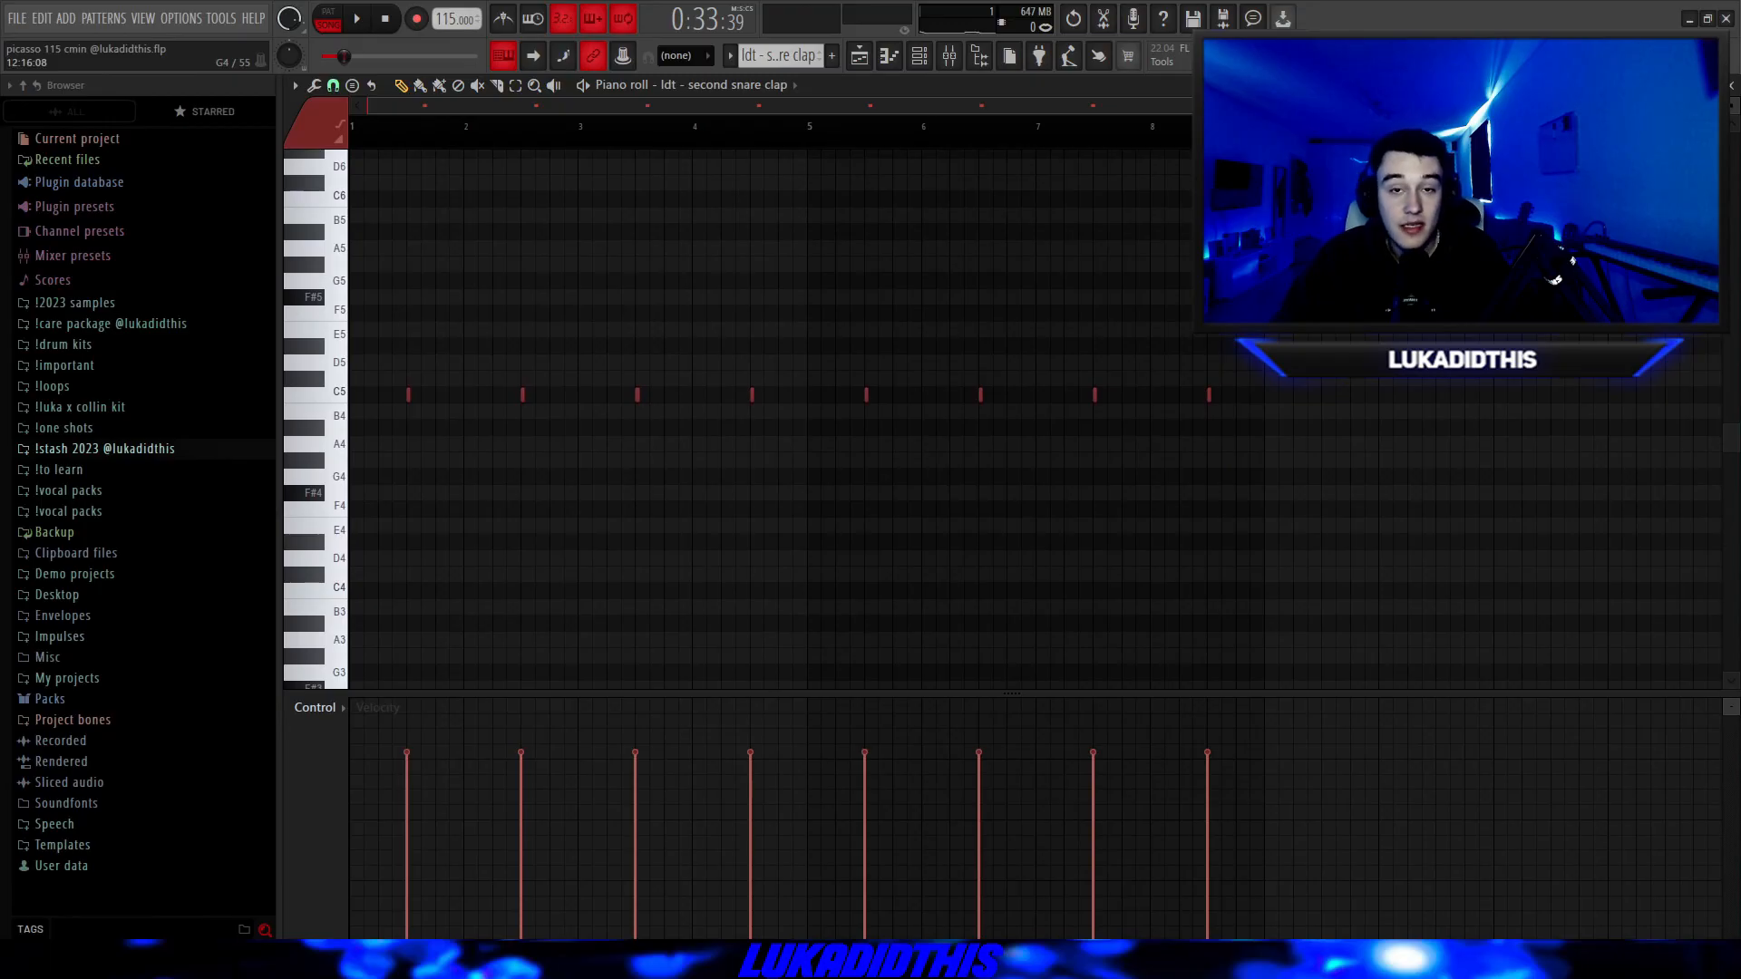
key(space)
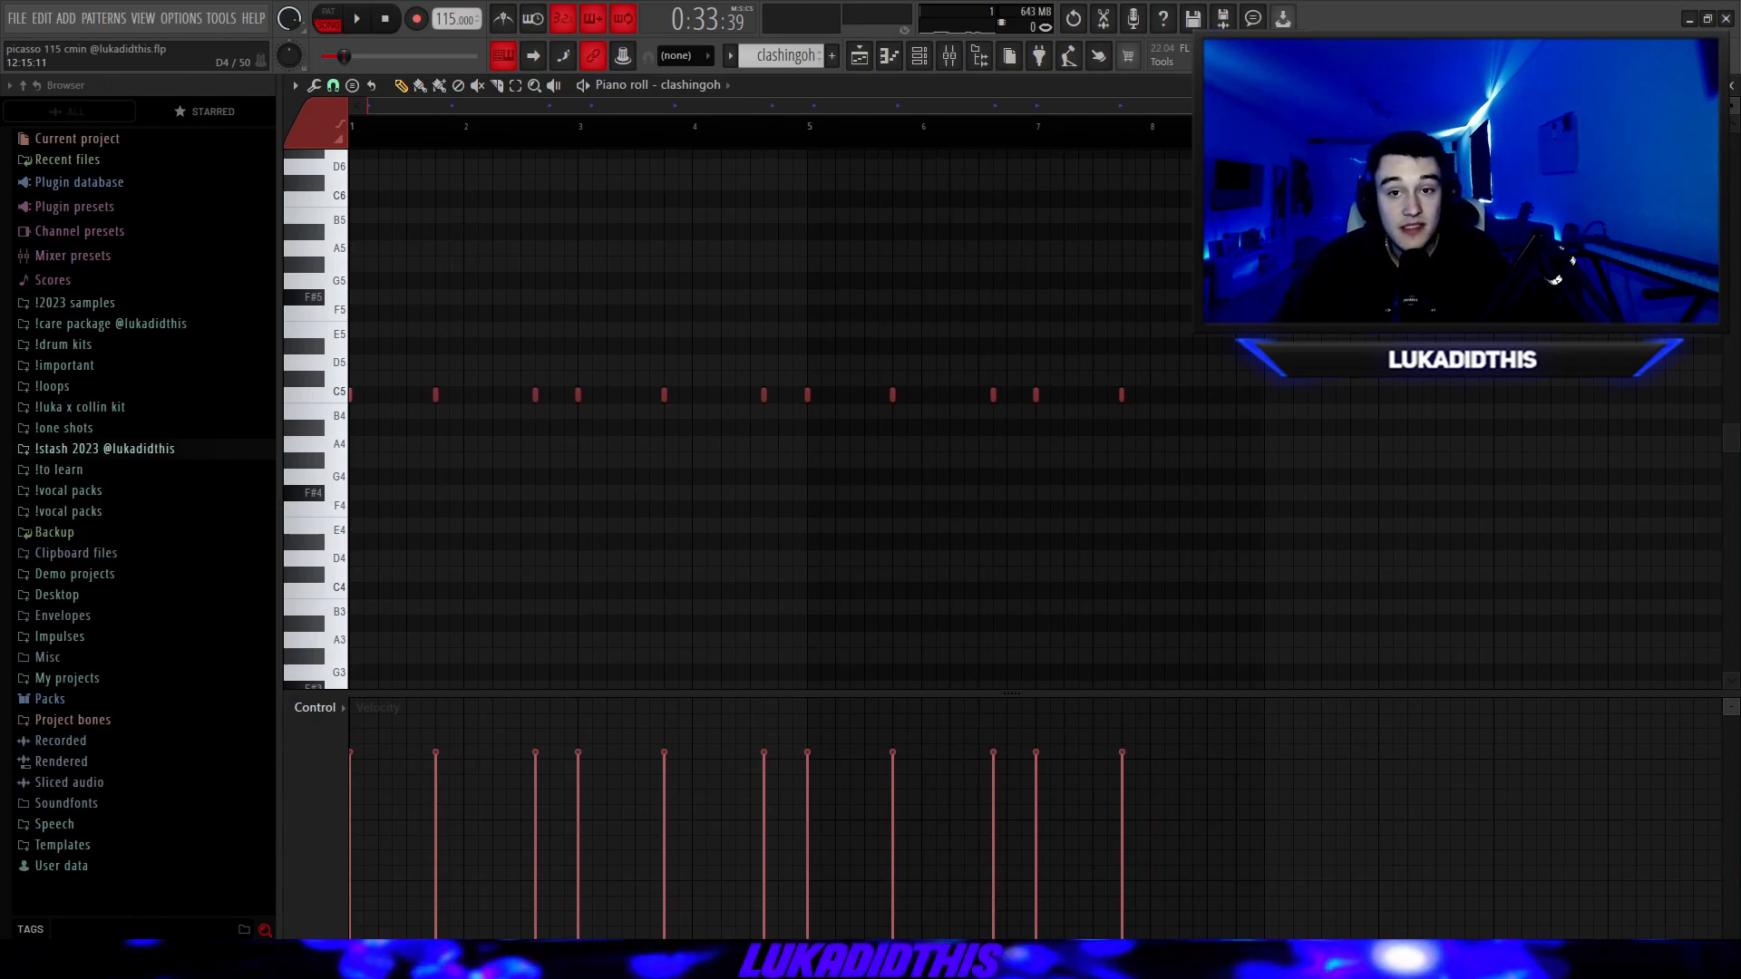
key(space)
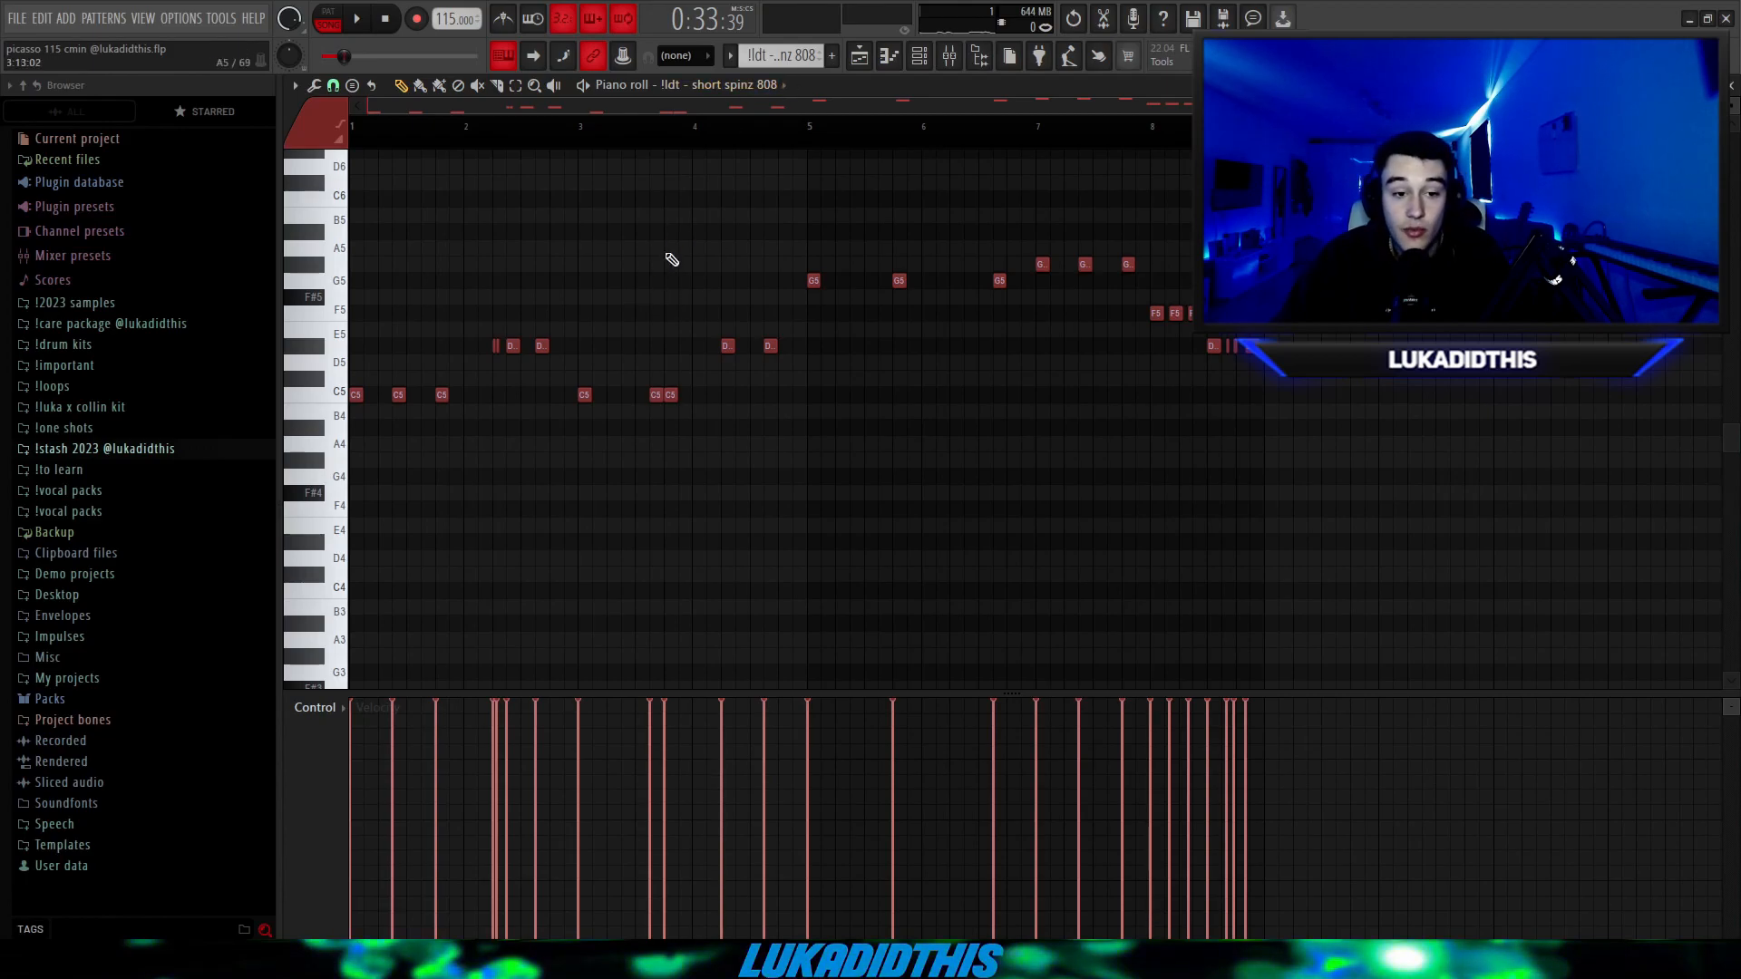
Open the short spinz 808 channel's sampler settings, check its quick fade-out, and close the window.
click(762, 85)
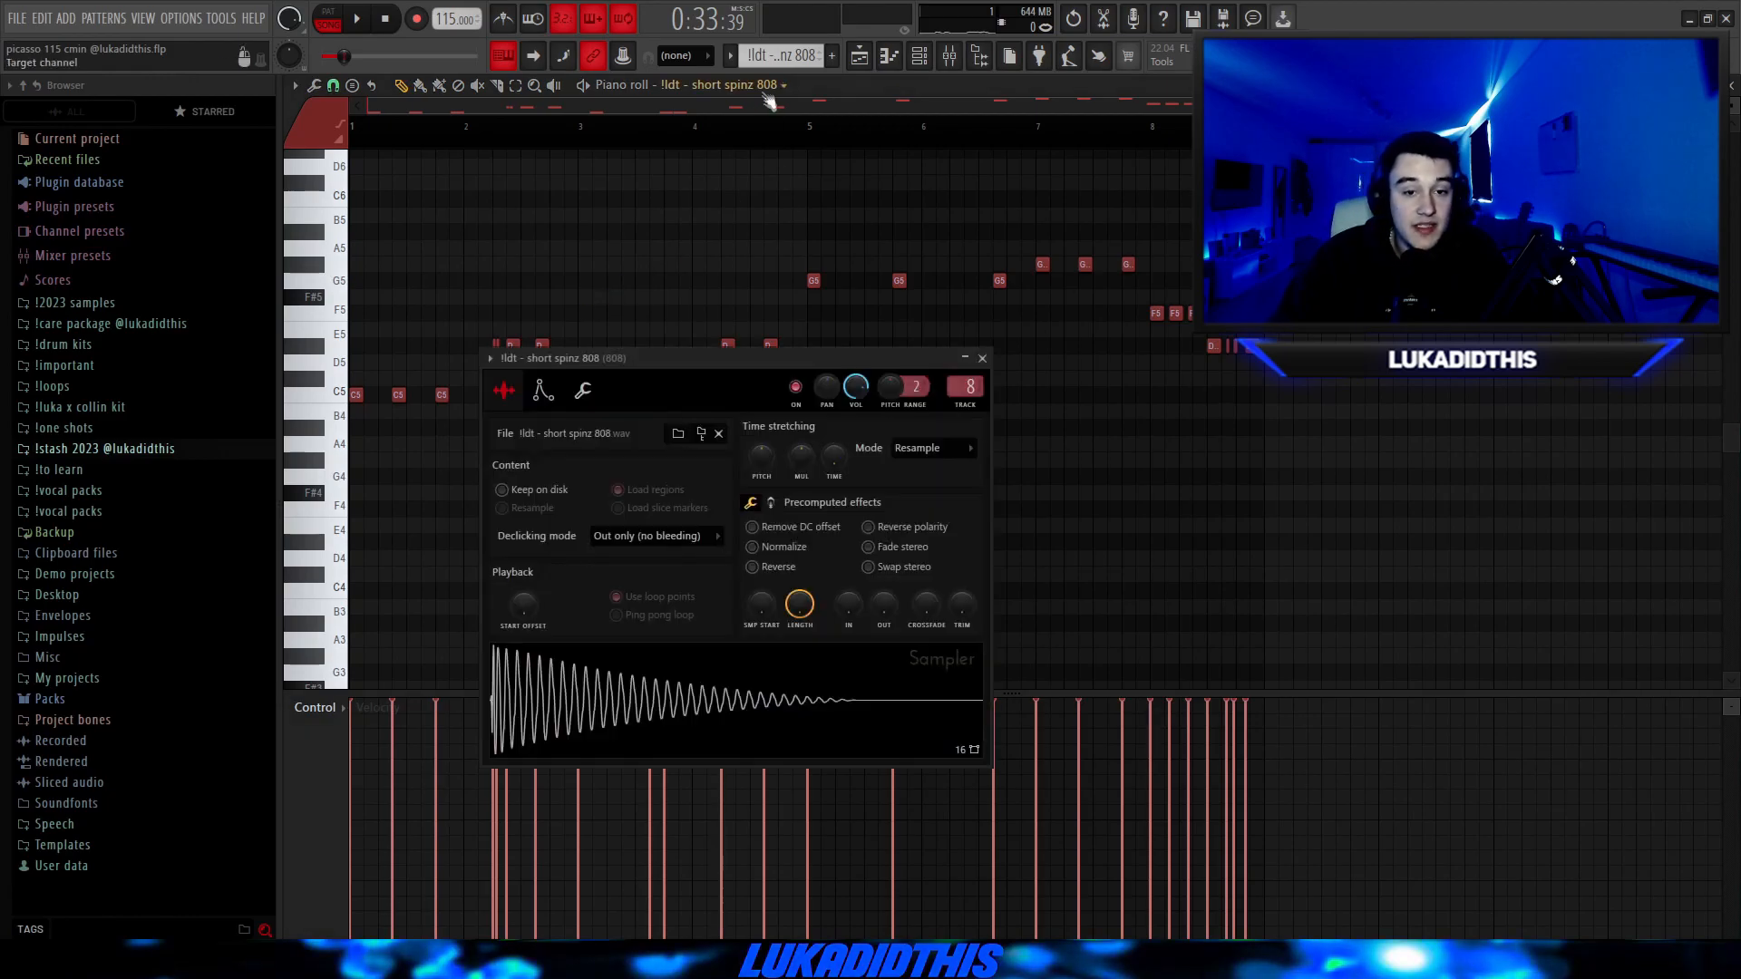
mouse_move(882, 611)
mouse_down()
mouse_move(883, 567)
mouse_move(882, 616)
mouse_up()
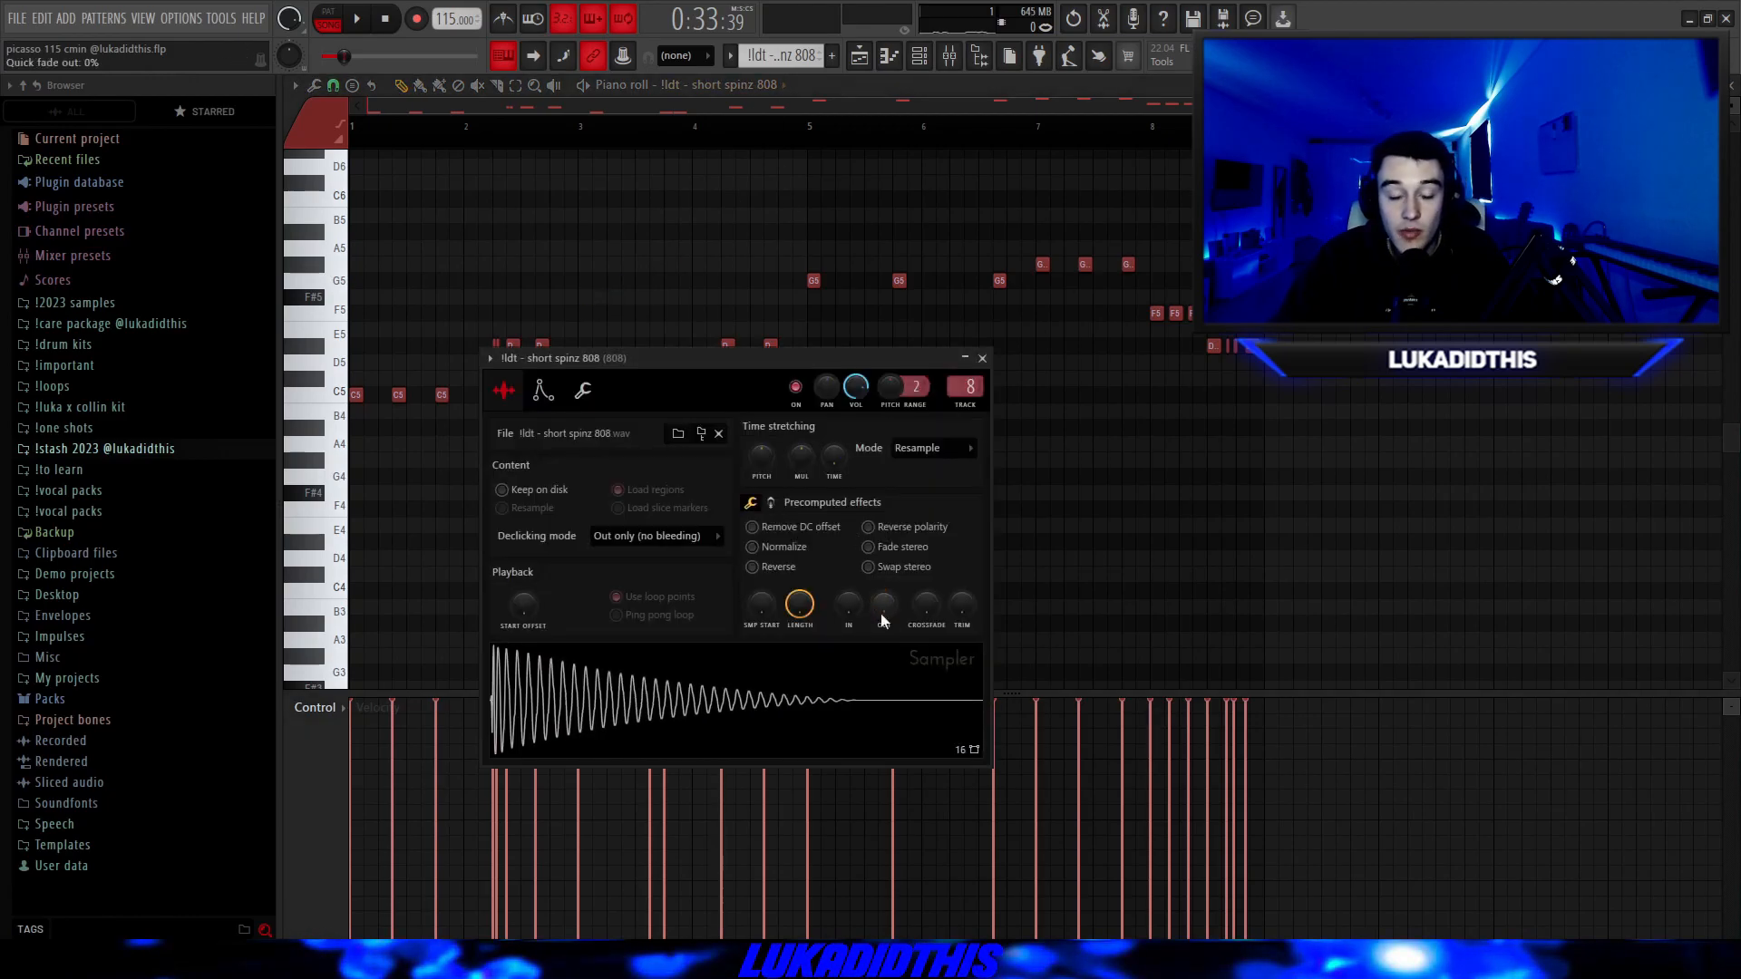
key(Escape)
right_click(816, 473)
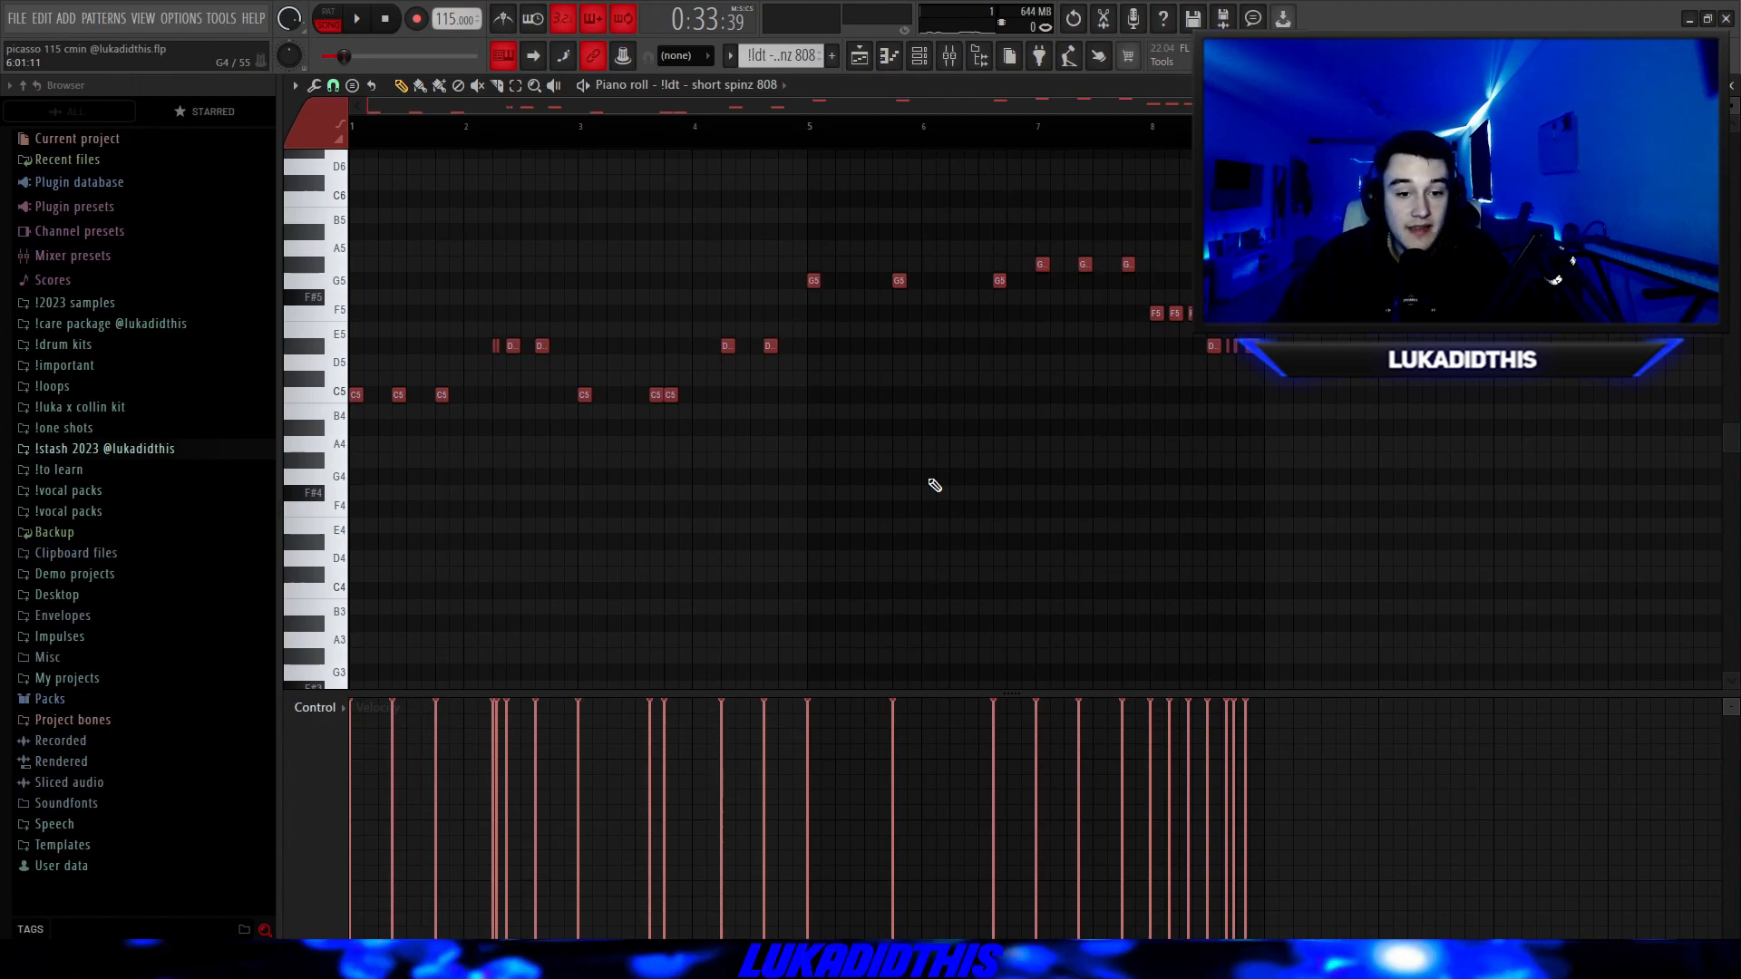
Examine the closing notes of the short spinz 808 pattern and return to the playlist to view the full arrangement.
scroll(1295, 339, up, 3)
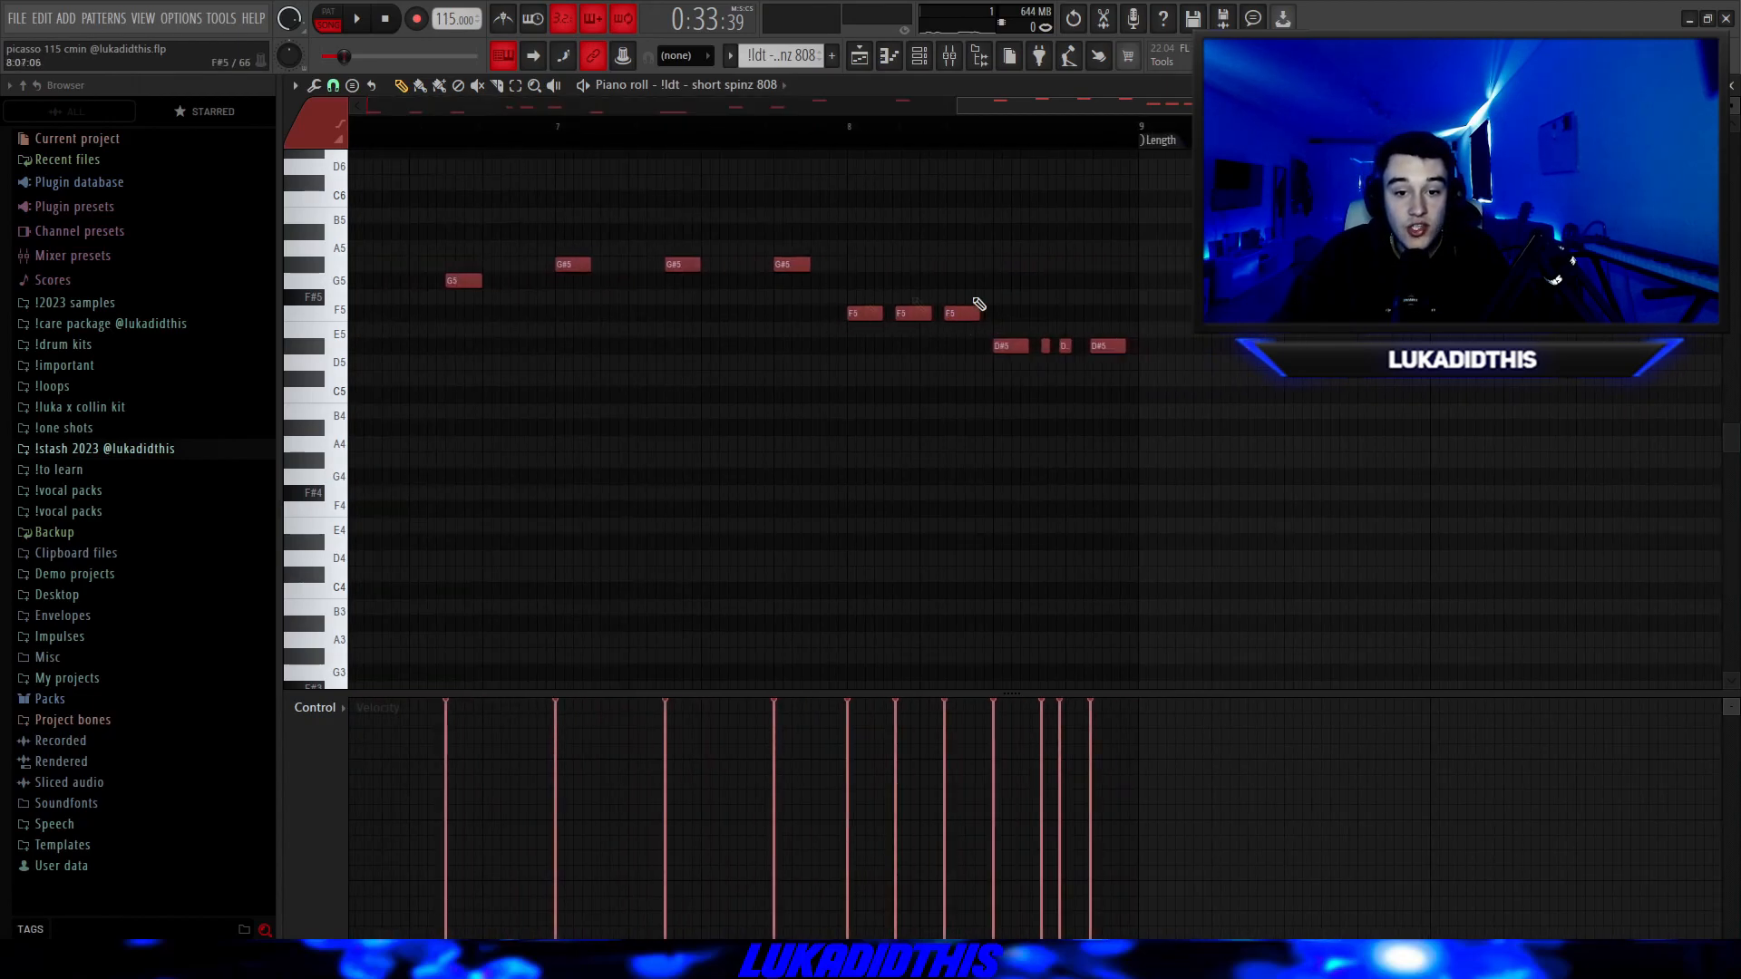
scroll(911, 373, down, 3)
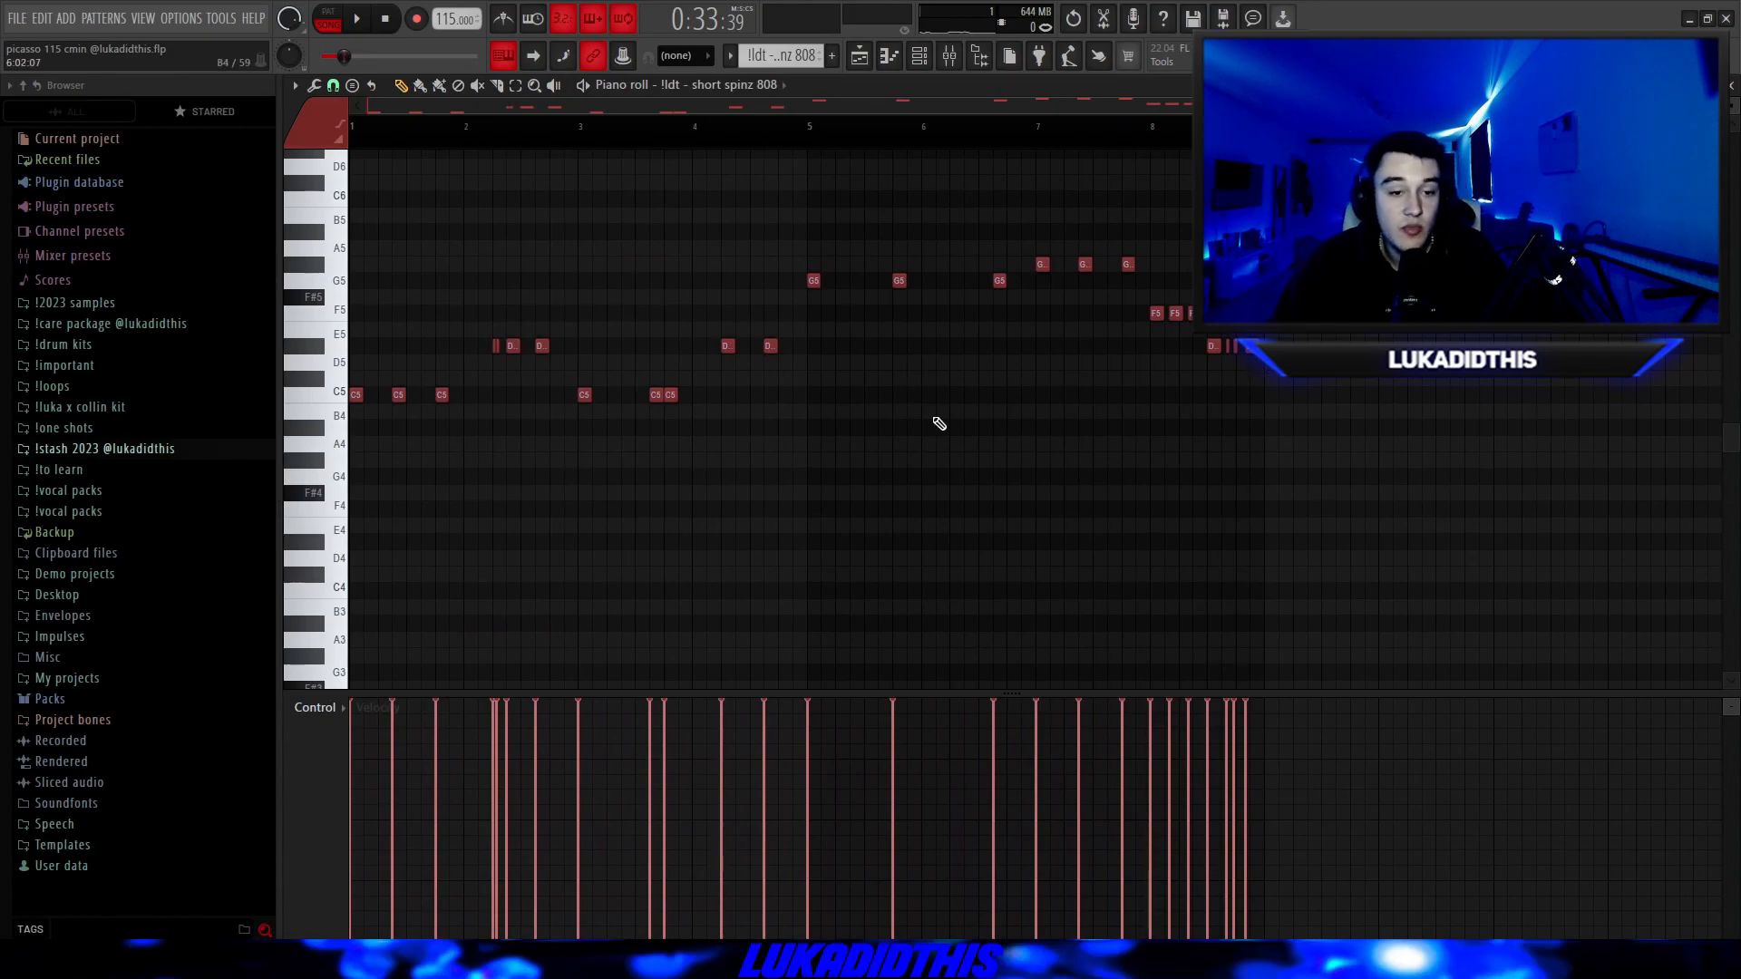
click(860, 56)
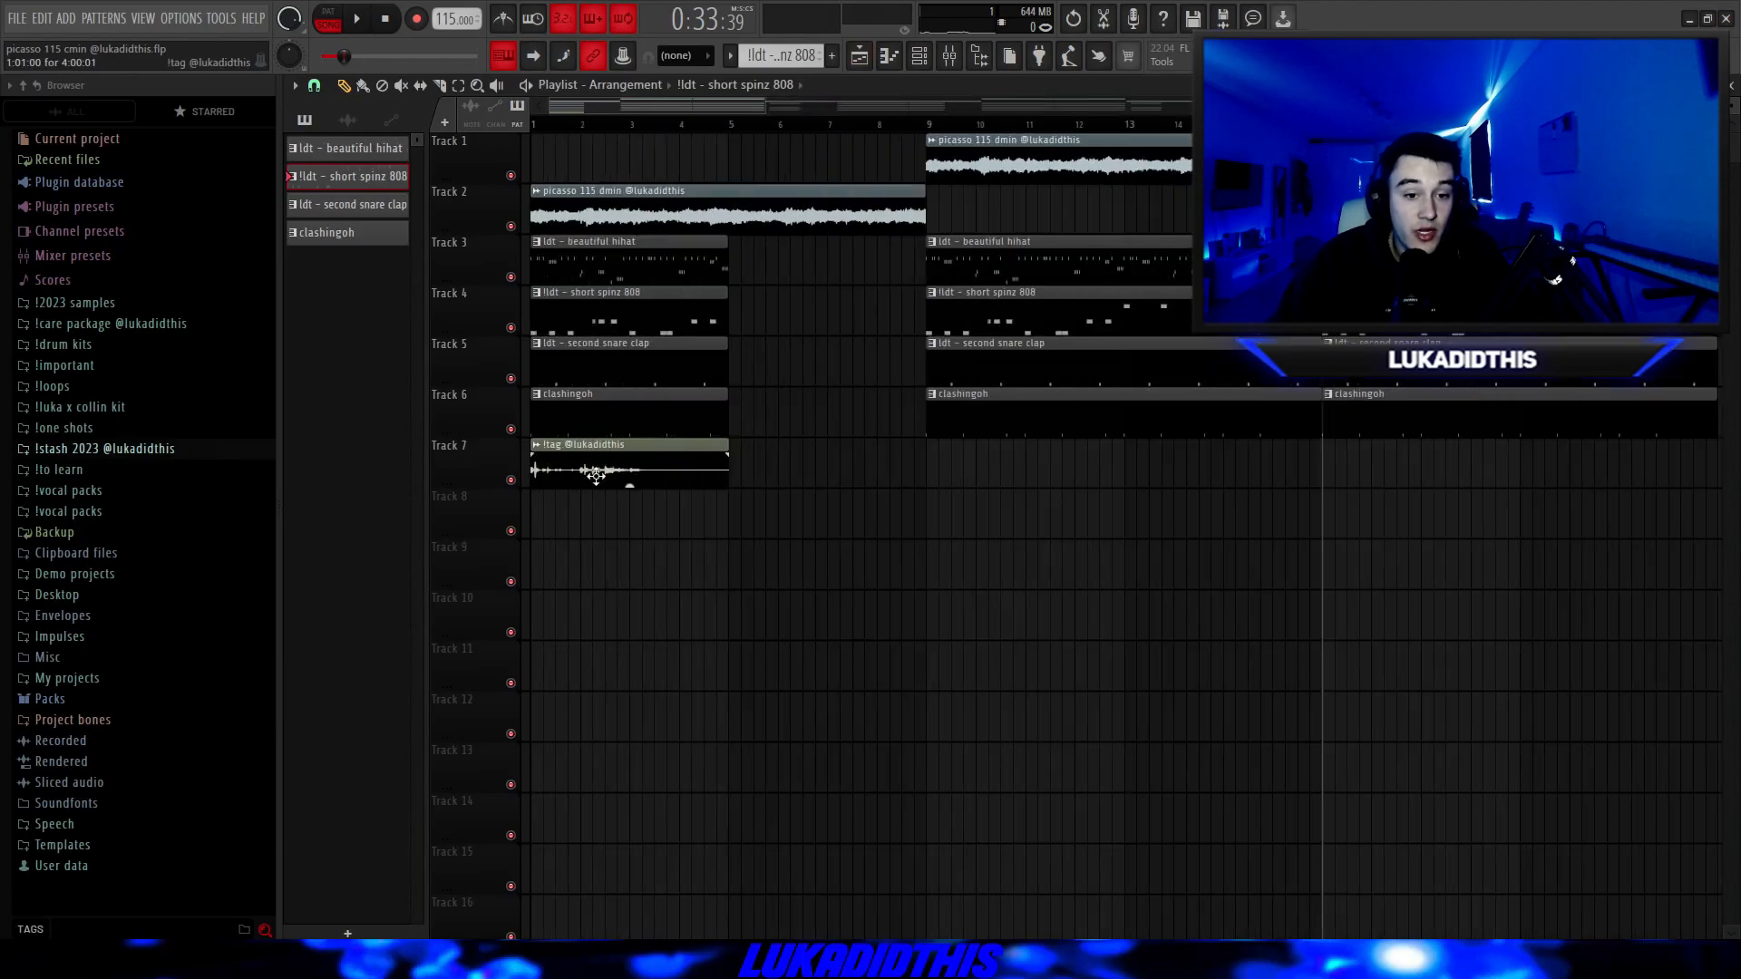
scroll(672, 480, down, 5)
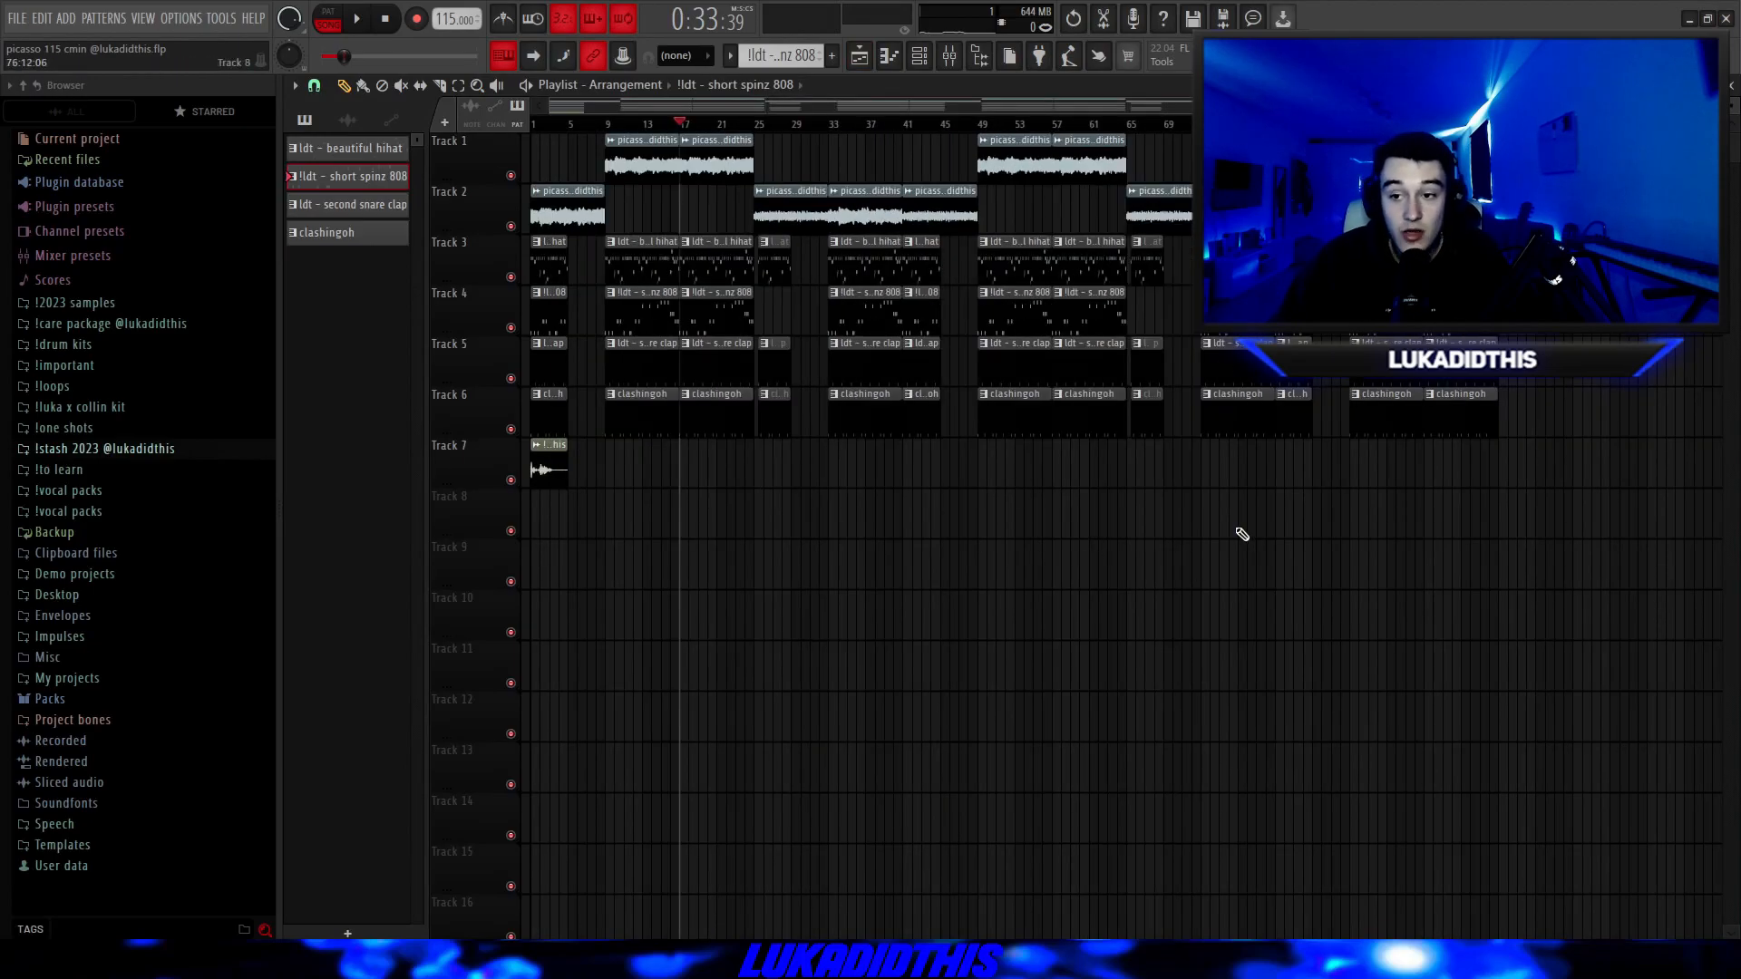